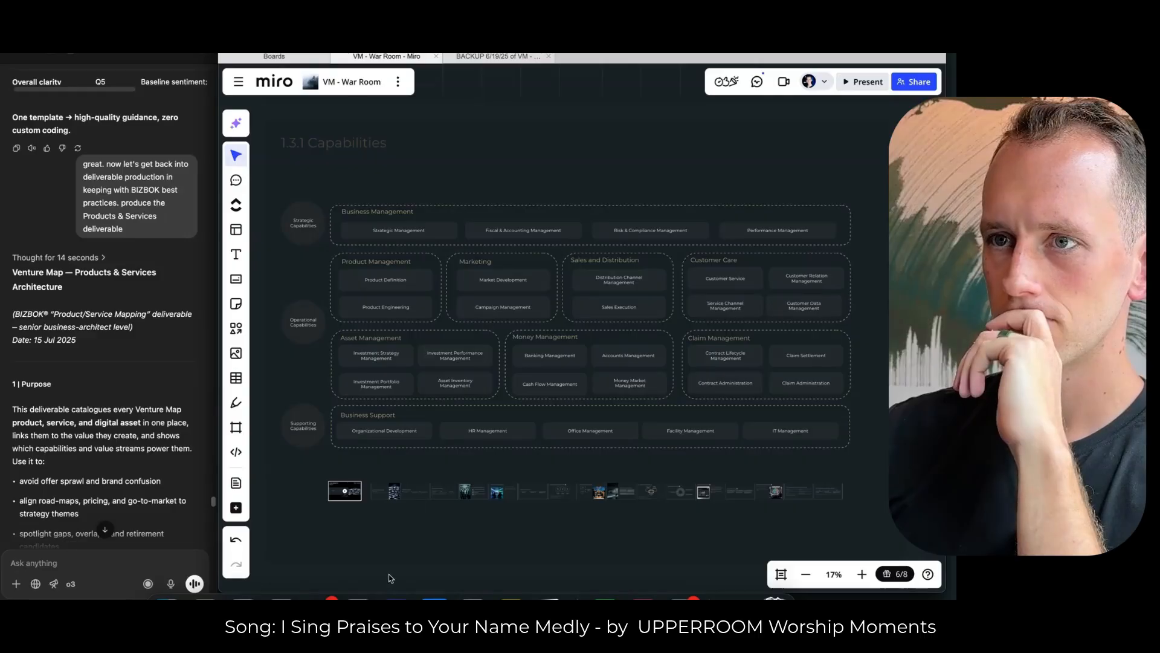
# Examine the strip of slides beneath the 1.3.1 Capabilities map and the neighbouring 1.3.2 Value Streams frame.
pyautogui.scroll(10, 474, 518)
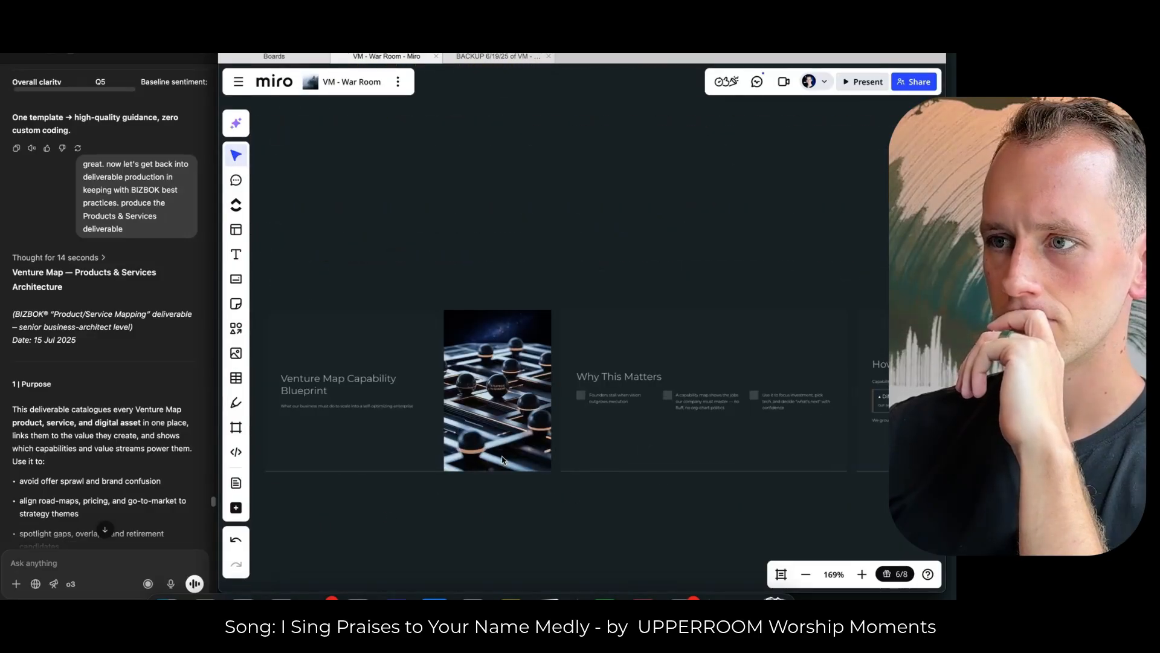
pyautogui.scroll(-5, 520, 462)
pyautogui.scroll(-1, 569, 464)
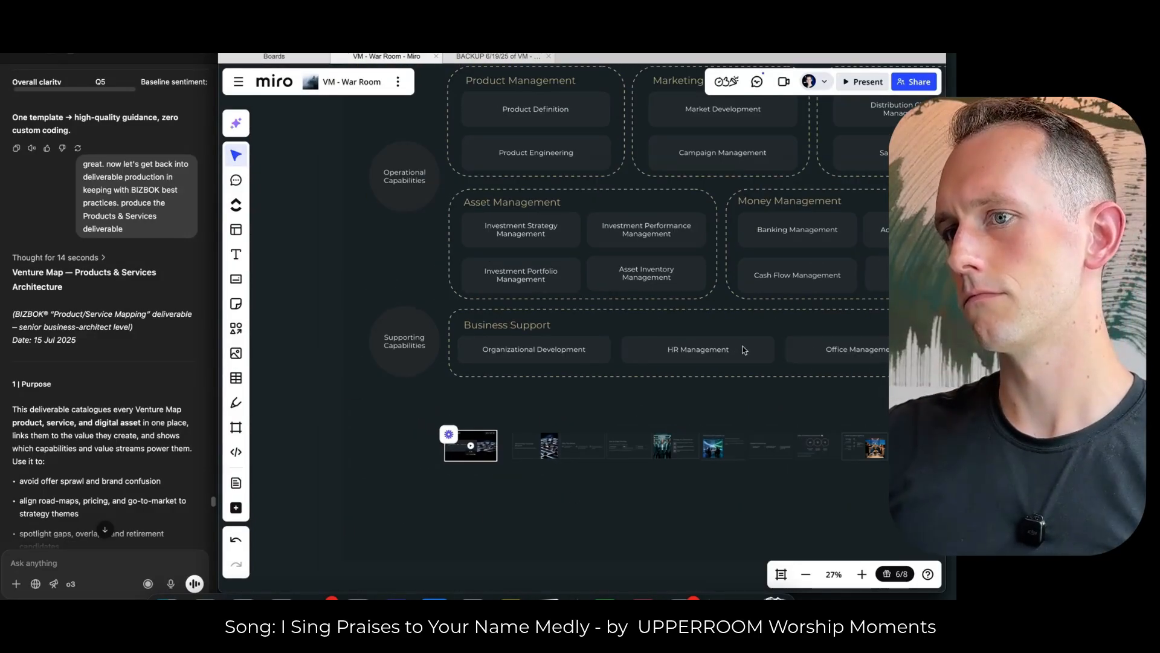
pyautogui.press('space')
pyautogui.moveTo(757, 436); pyautogui.dragTo(314, 380)
pyautogui.scroll(12, 571, 402)
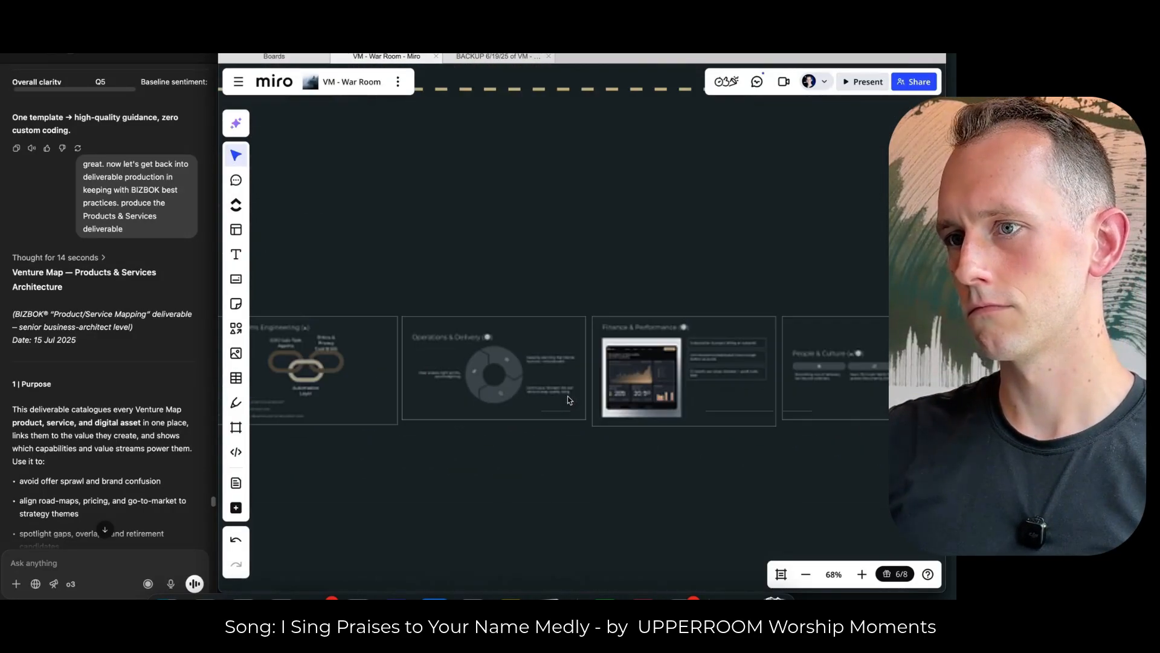
pyautogui.hscroll(15, 804, 356)
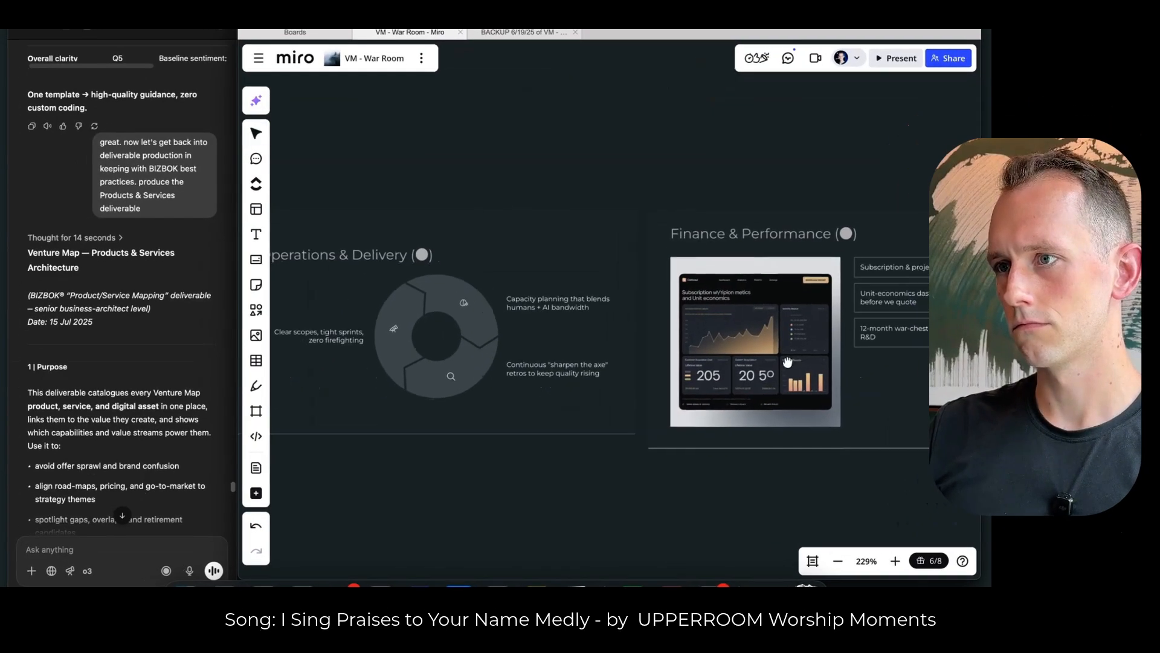
pyautogui.scroll(-10, 776, 384)
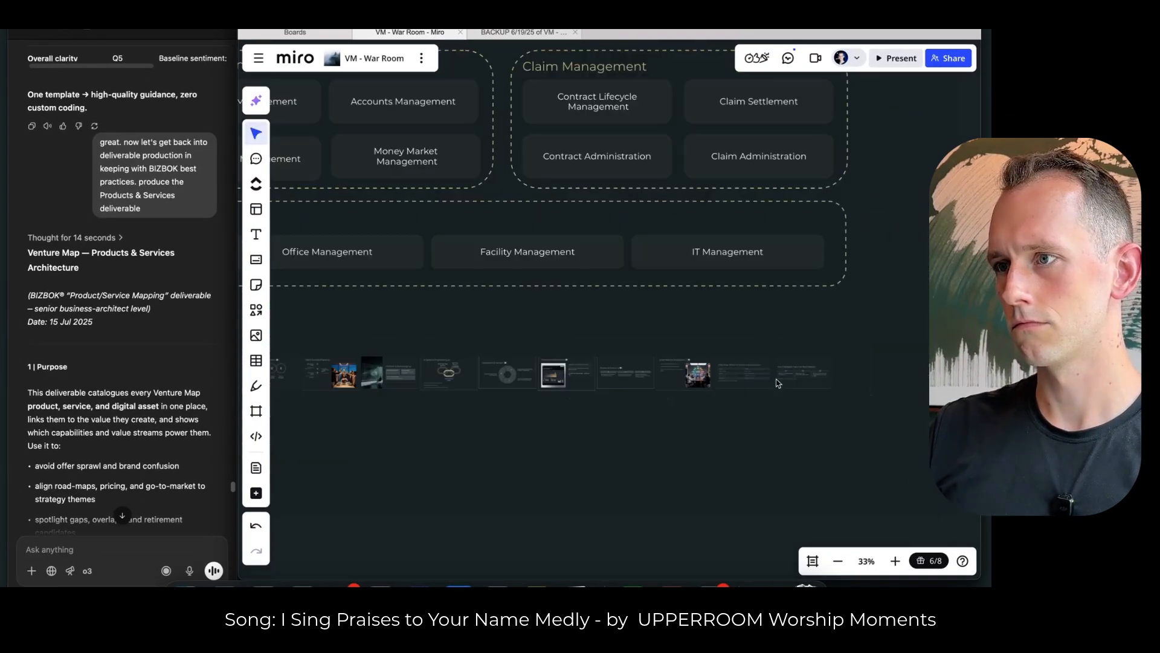
pyautogui.press('space')
pyautogui.moveTo(817, 264); pyautogui.dragTo(713, 542)
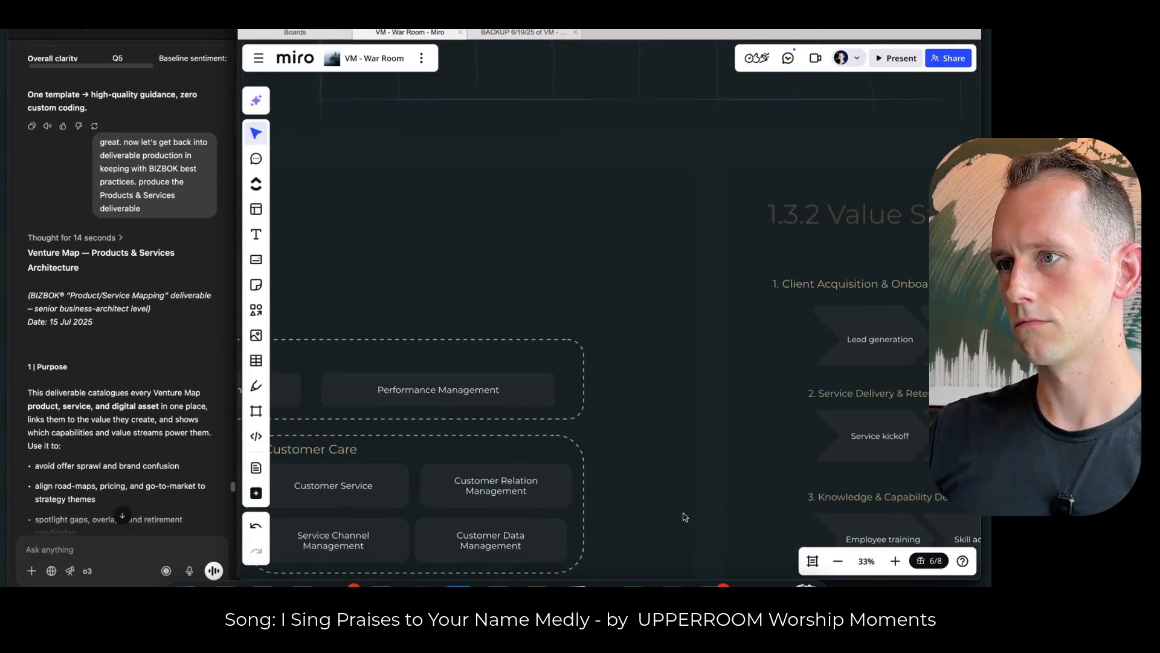
pyautogui.scroll(5, 665, 532)
pyautogui.scroll(-6, 640, 393)
pyautogui.scroll(2, 642, 425)
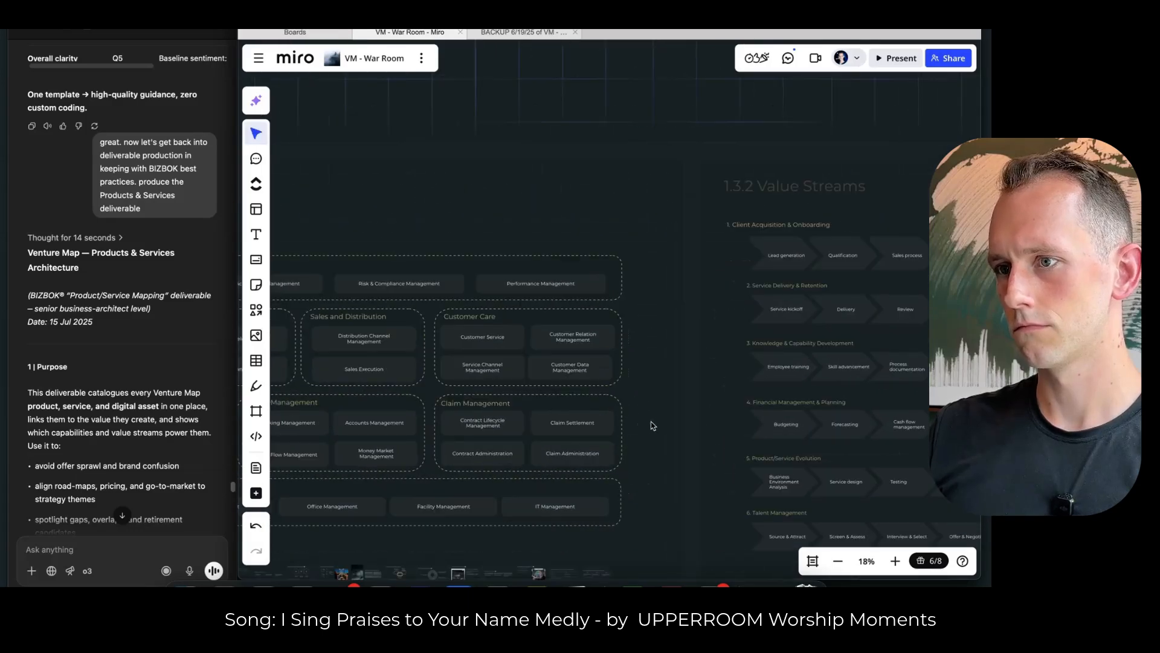
# Remove the word "Enterprise" from the capability map document's title so it reads "Venture Map — Capability Map".
pyautogui.click(658, 425)
pyautogui.moveTo(659, 425); pyautogui.dragTo(682, 414)
pyautogui.scroll(10, 671, 326)
pyautogui.scroll(4, 339, 255)
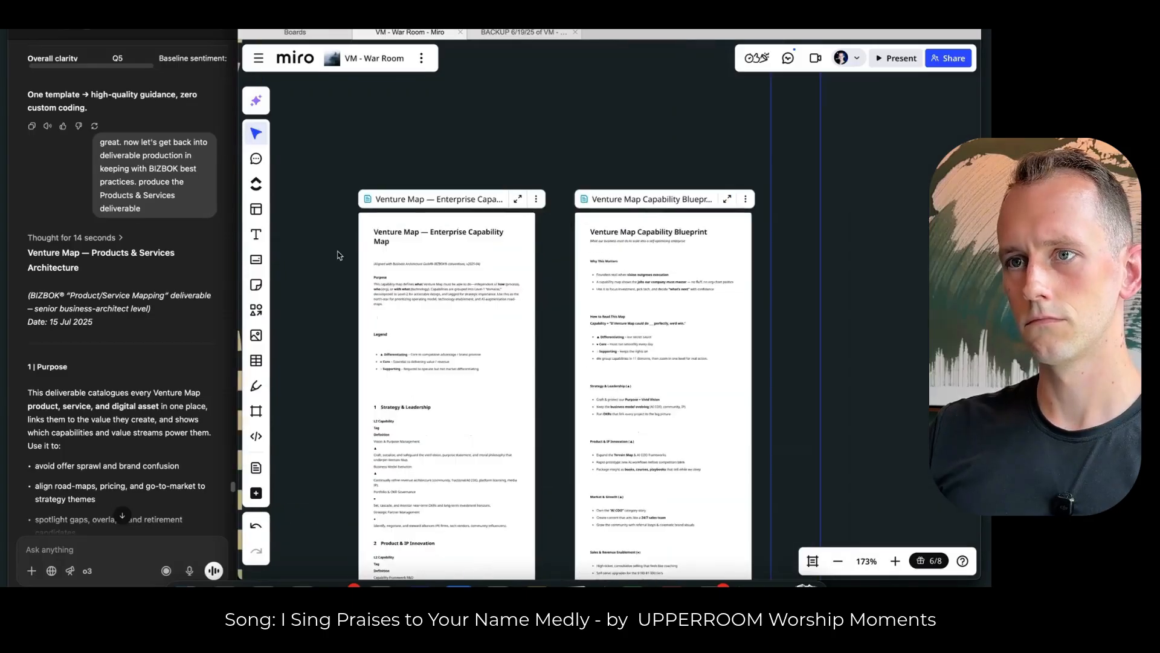
pyautogui.click(348, 257)
pyautogui.scroll(3, 435, 287)
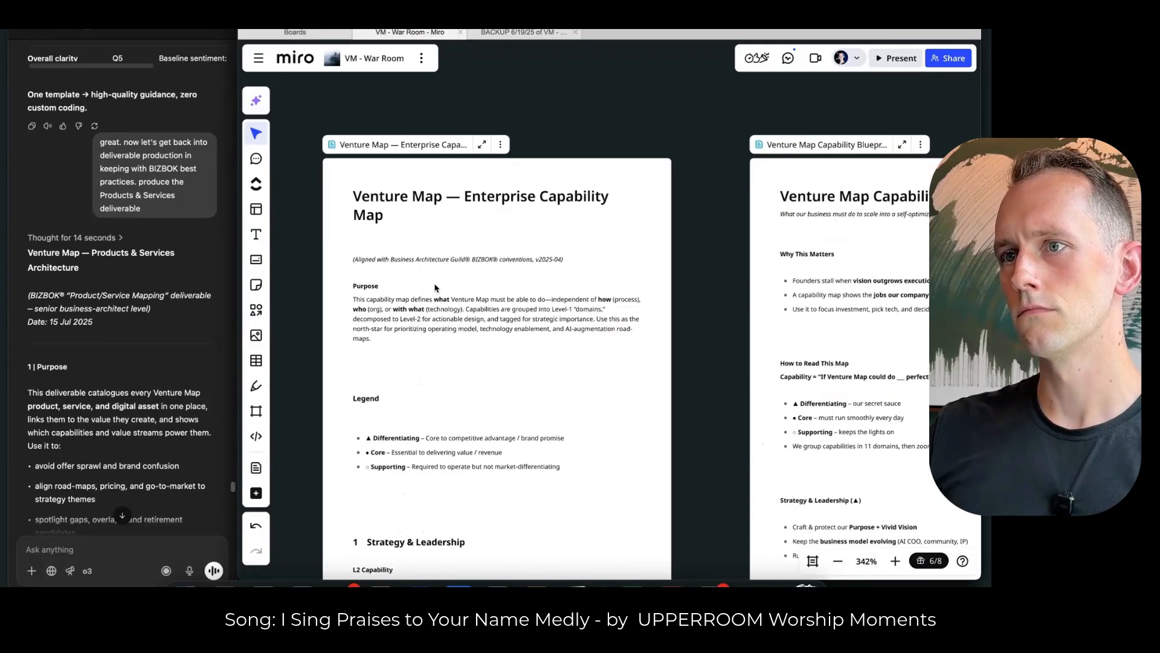
pyautogui.doubleClick(499, 196)
pyautogui.press('BackSpace')
pyautogui.scroll(1, 407, 310)
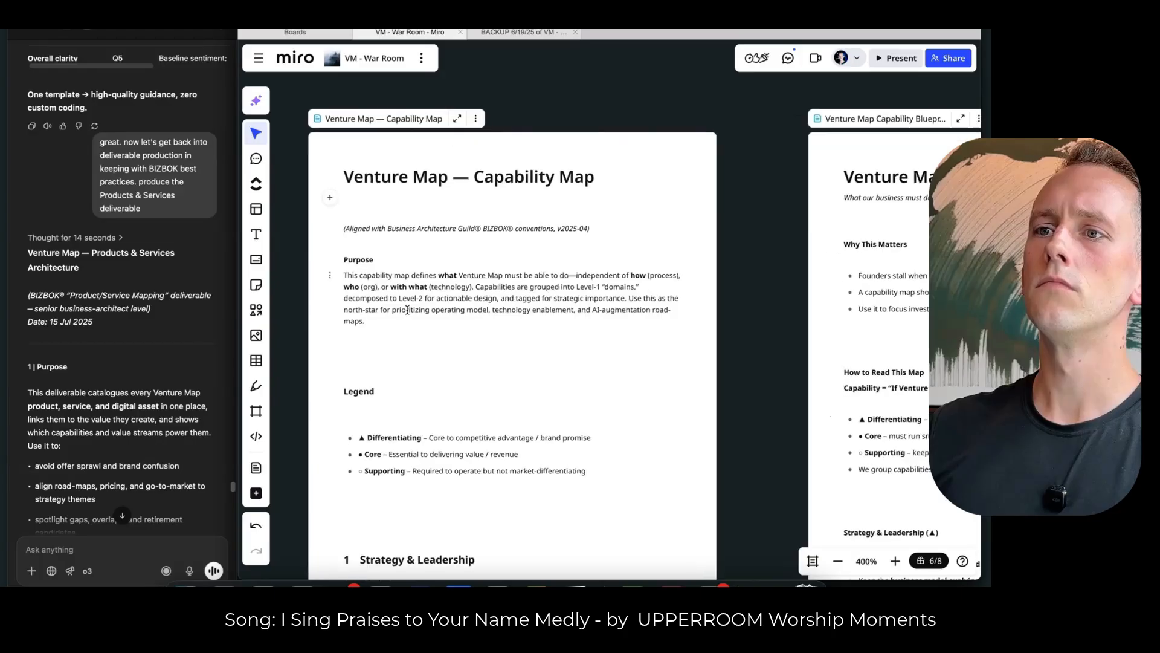
pyautogui.click(782, 253)
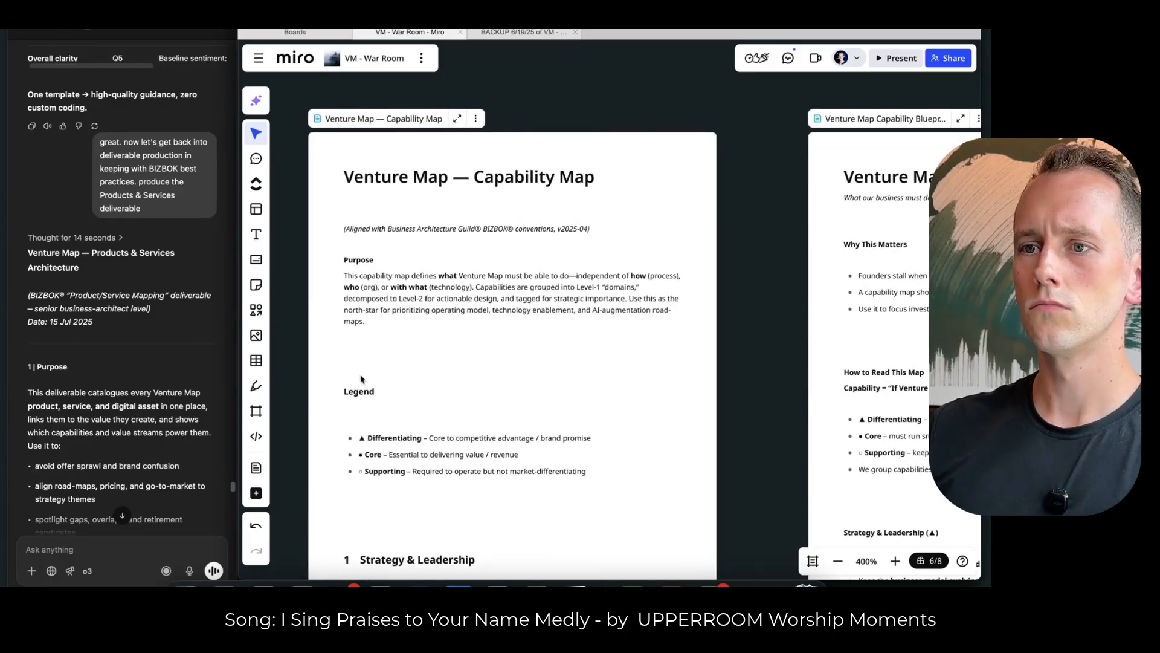
# Read through the Capability Map document's sections, starting with Strategy & Leadership and Product & IP Innovation.
pyautogui.scroll(-6, 361, 379)
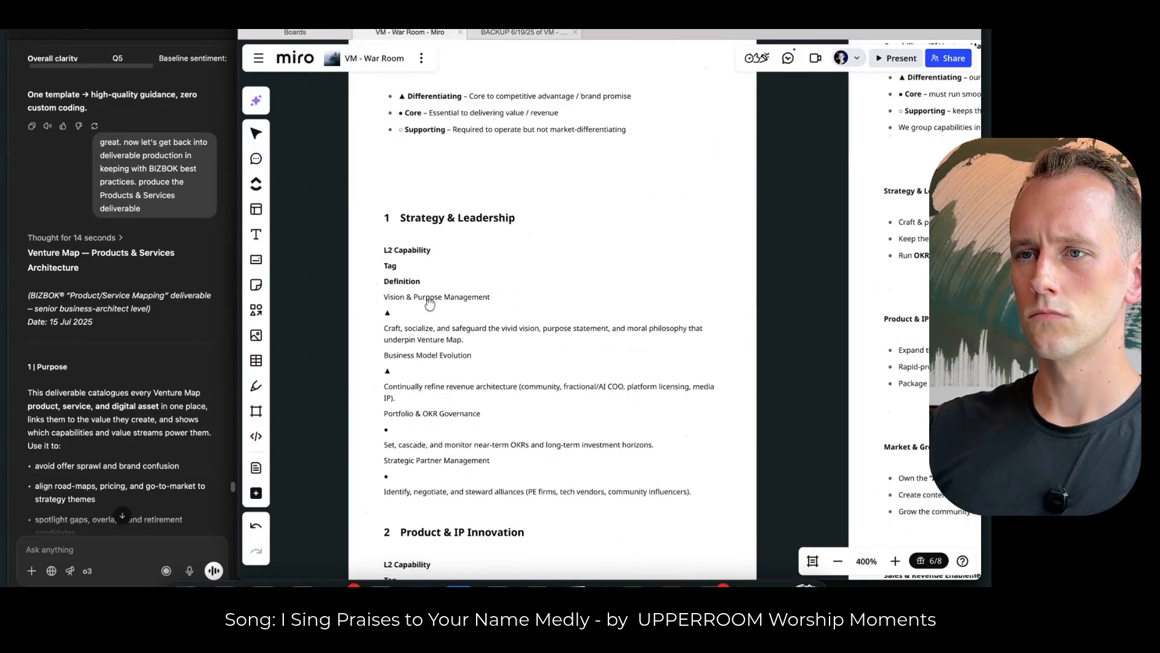
pyautogui.scroll(-2, 429, 302)
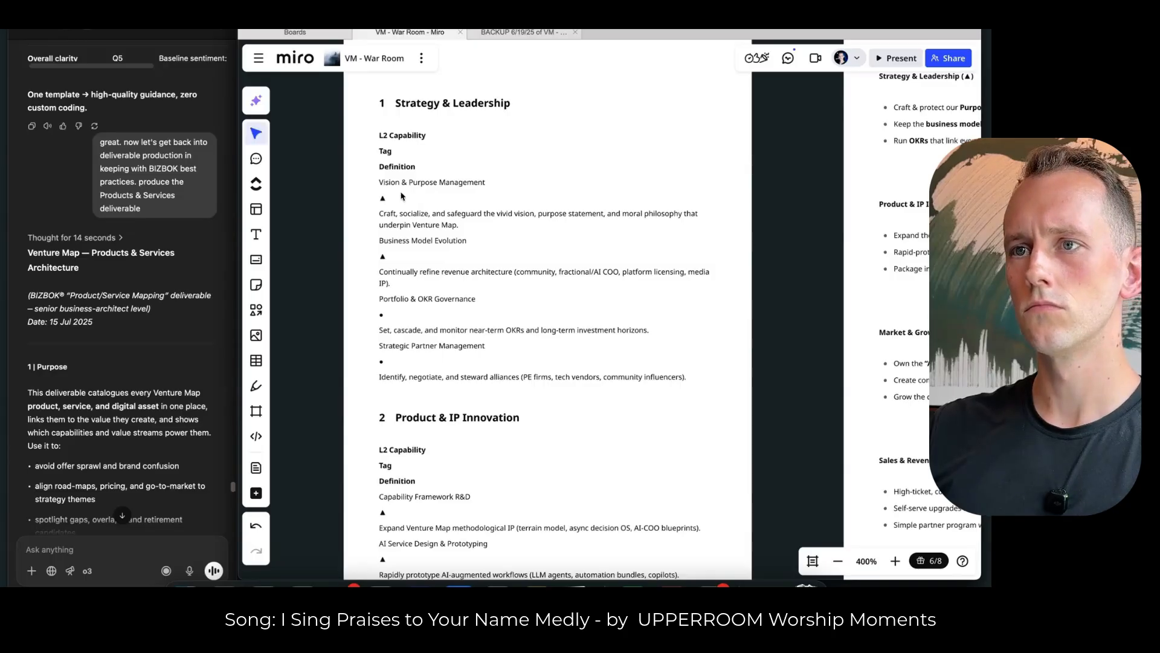
pyautogui.scroll(-5, 401, 195)
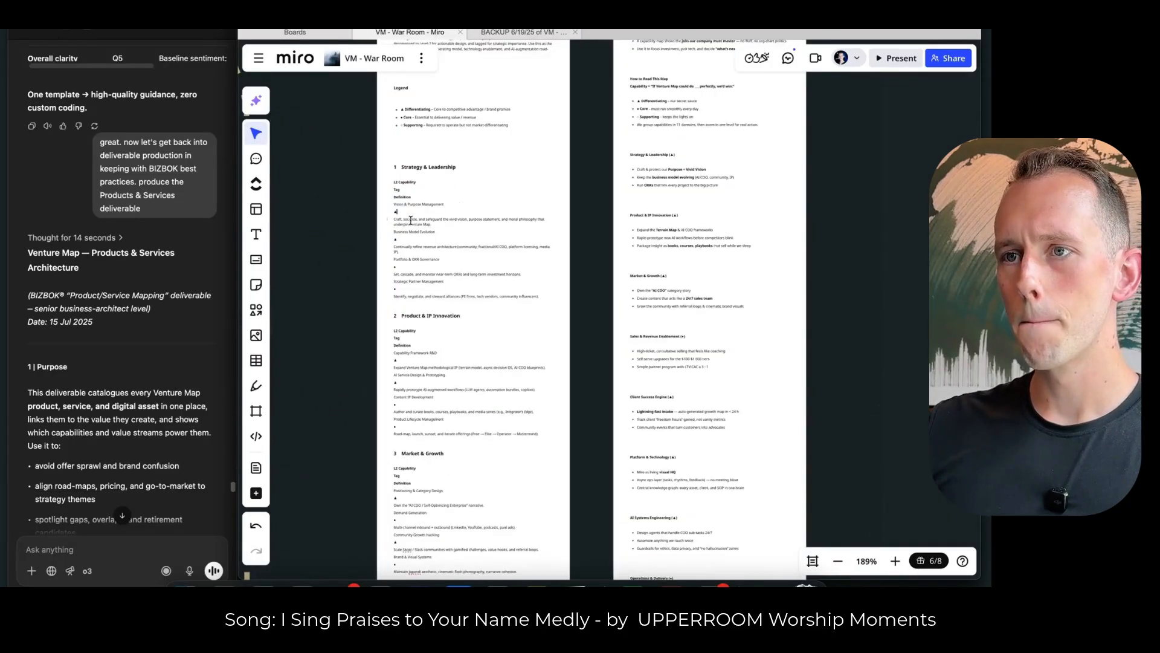
pyautogui.scroll(3, 411, 221)
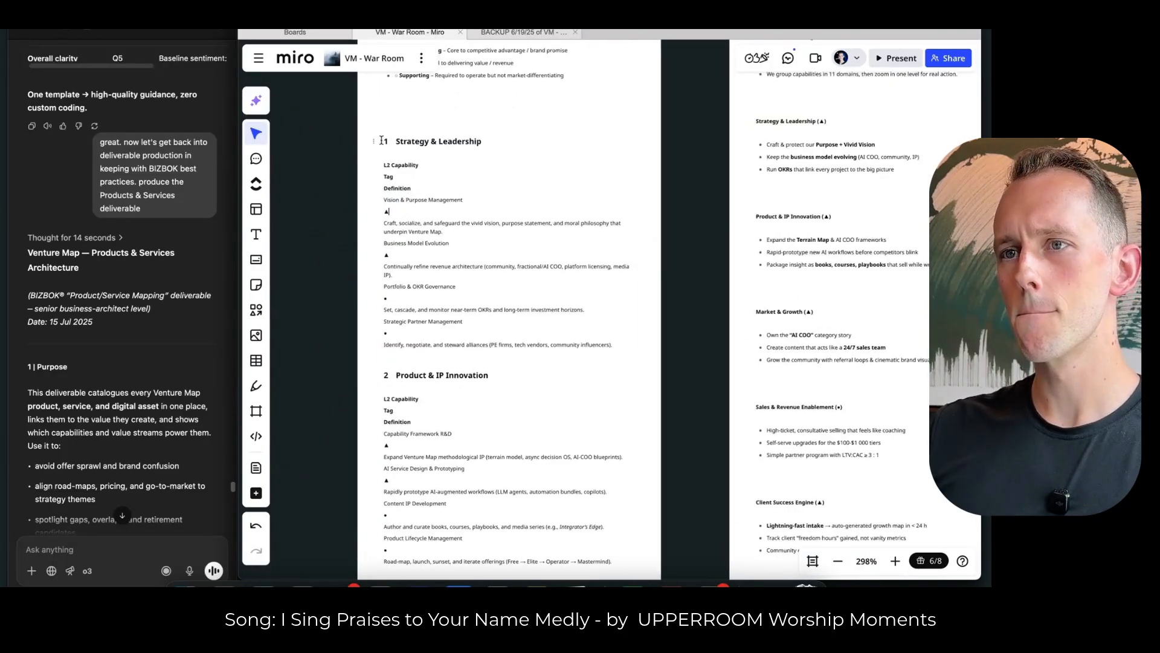
pyautogui.scroll(-10, 383, 140)
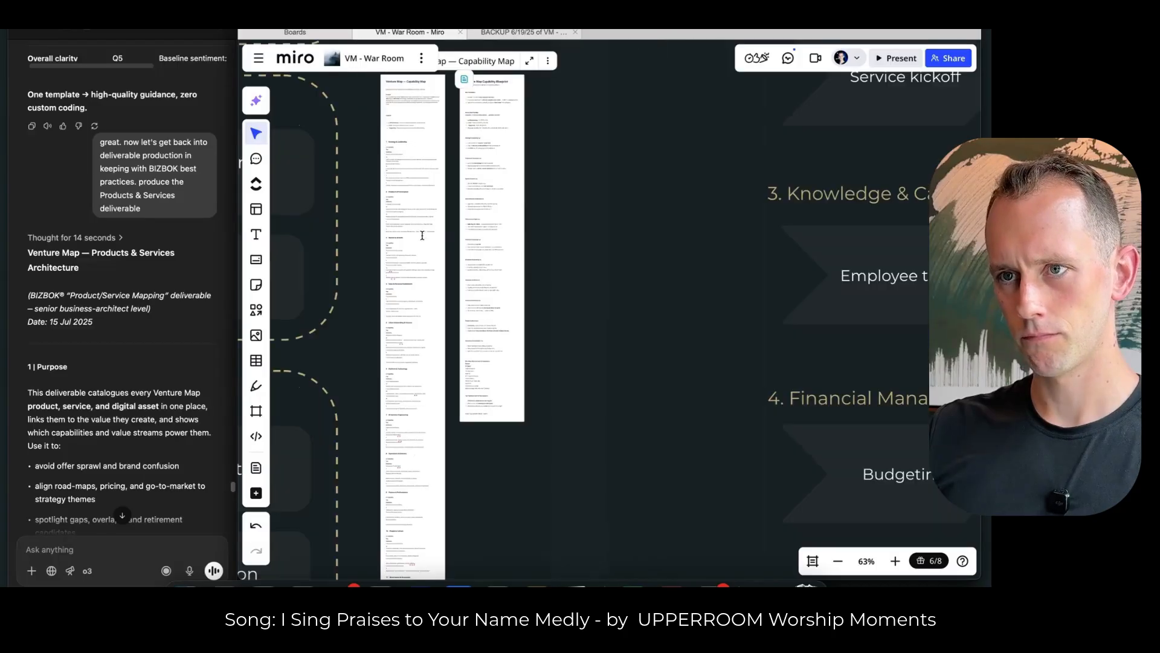
pyautogui.scroll(5, 381, 463)
pyautogui.scroll(-8, 383, 461)
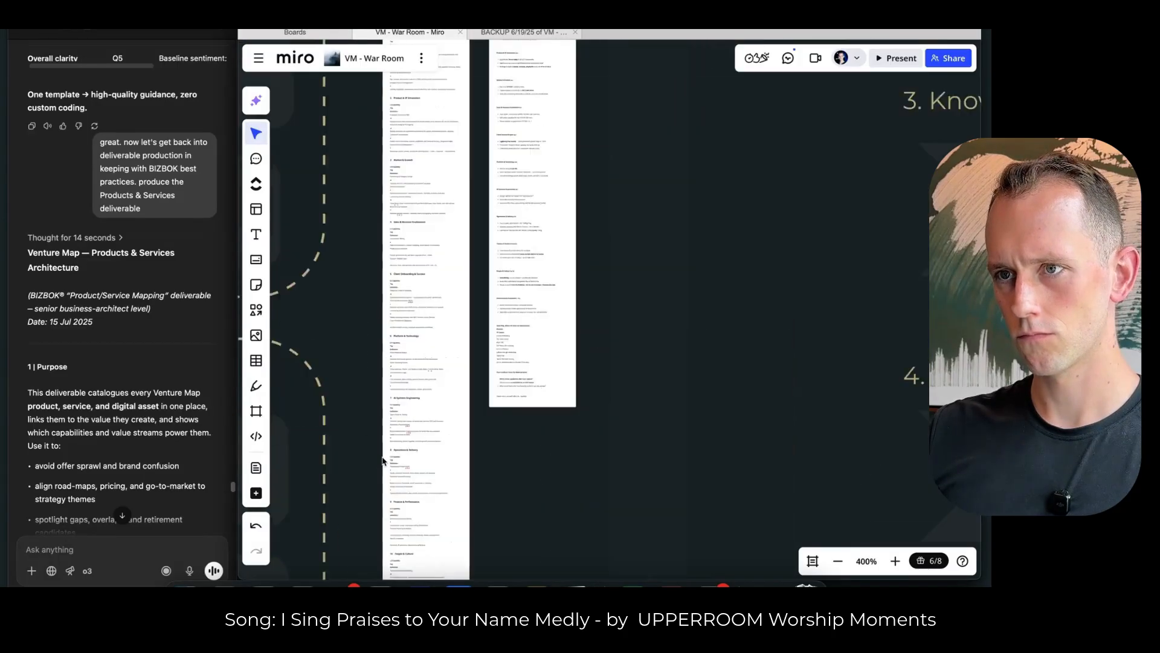
# Copy the Capability Map document and undo the placement of both documents between the Capabilities and Value Streams frames.
pyautogui.click(401, 459)
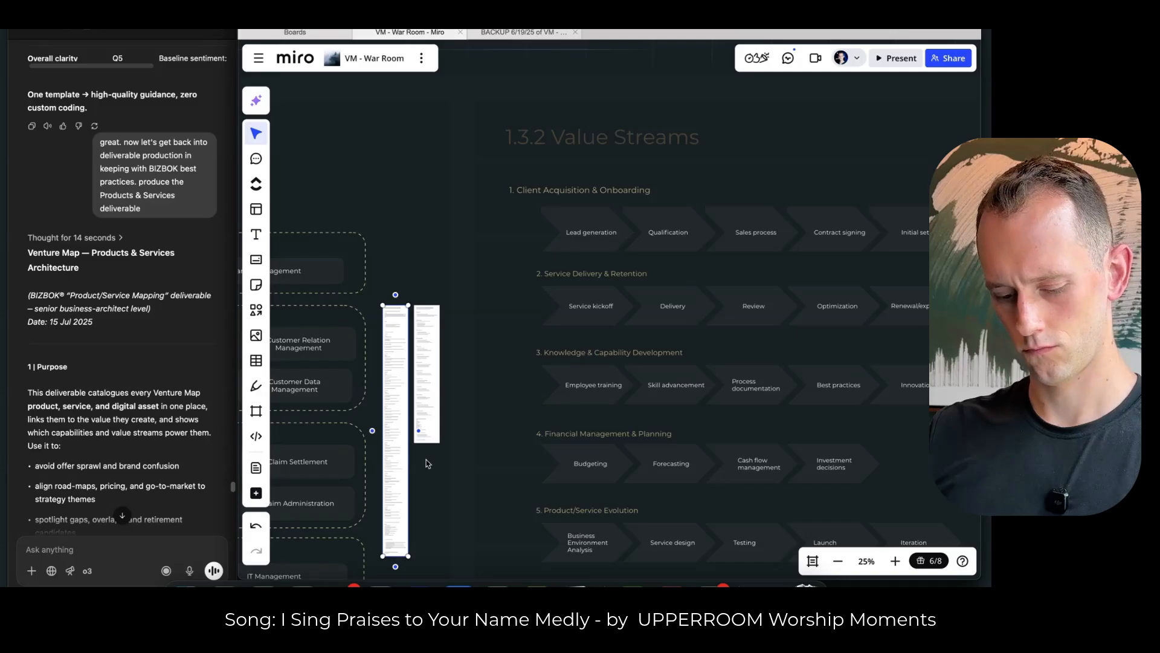
pyautogui.press('super+z')
pyautogui.press('super+z')
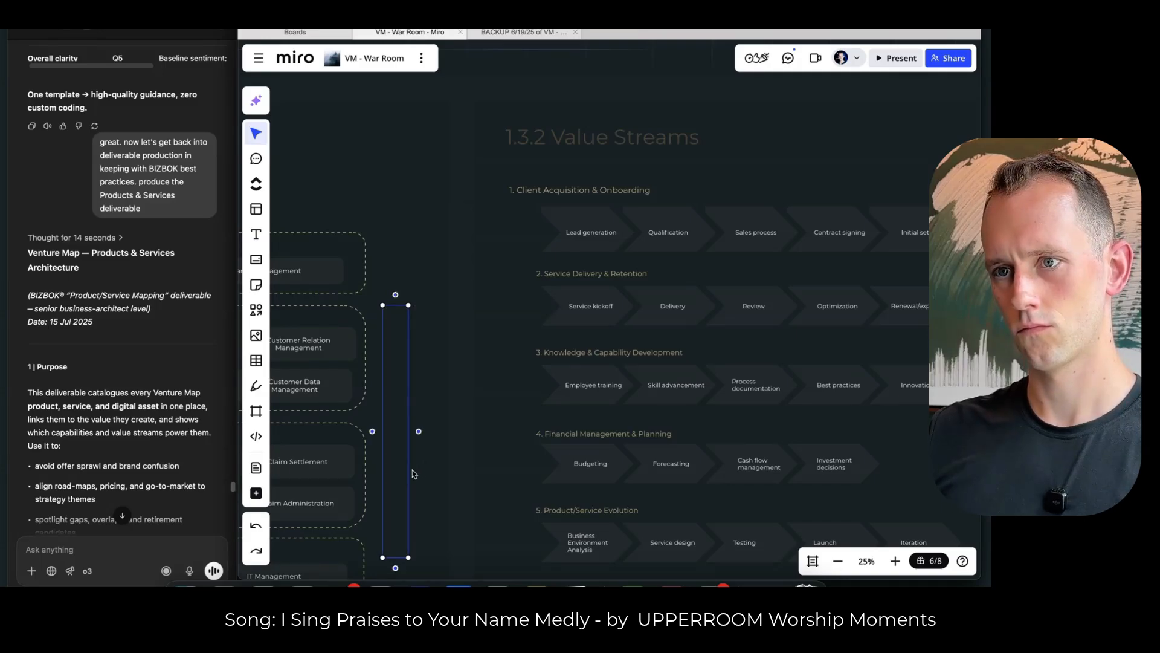
# Paste the Capability Map document just outside the 1.3.1 Capabilities frame, before its Strategic Capabilities circle, and enlarge it to about four times its size.
pyautogui.click(431, 245)
pyautogui.moveTo(322, 254); pyautogui.dragTo(610, 227)
pyautogui.moveTo(314, 311); pyautogui.dragTo(658, 239)
pyautogui.moveTo(411, 305); pyautogui.dragTo(637, 260)
pyautogui.scroll(-4, 639, 260)
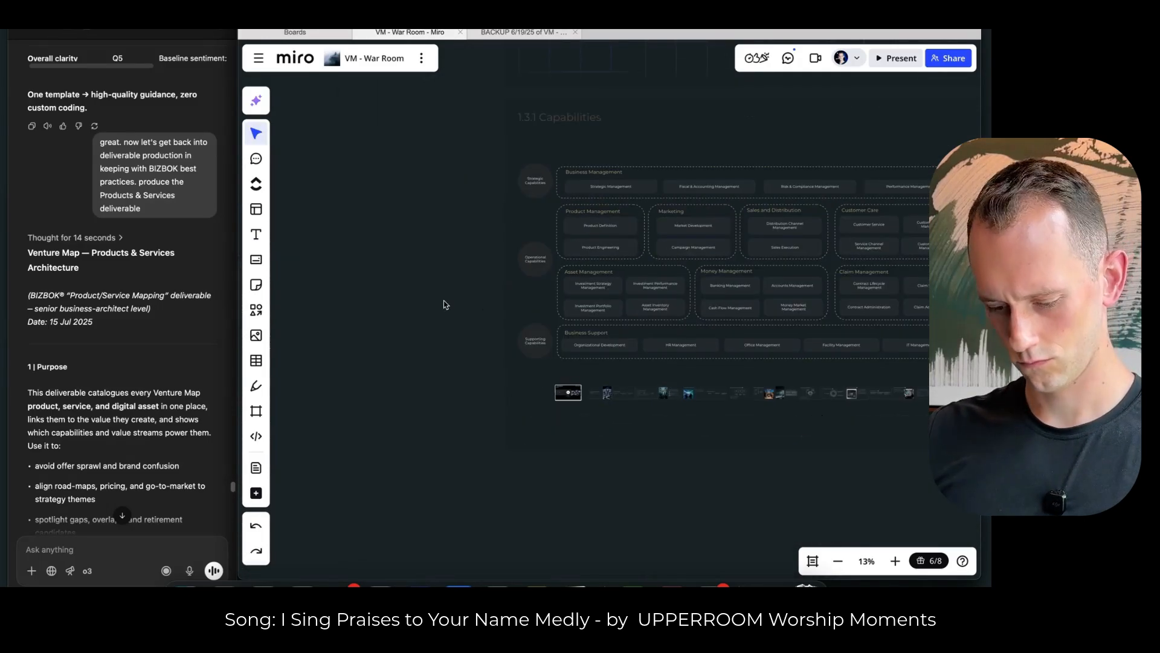
pyautogui.press('super+v')
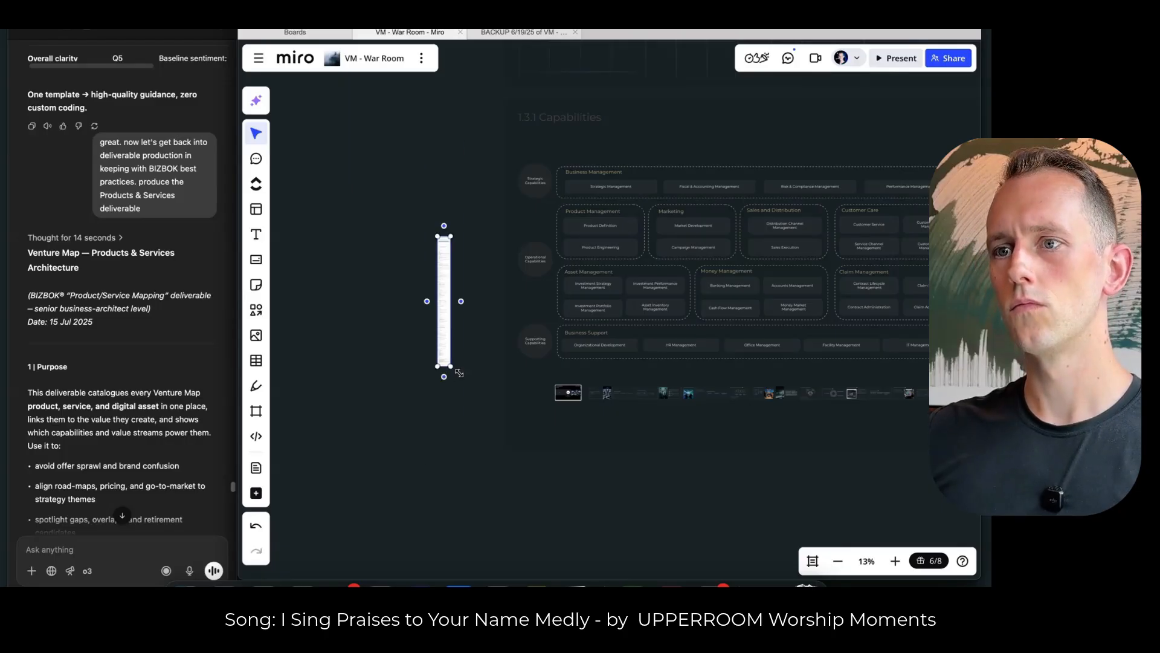
pyautogui.moveTo(460, 373); pyautogui.dragTo(592, 513)
pyautogui.moveTo(448, 303); pyautogui.dragTo(491, 401)
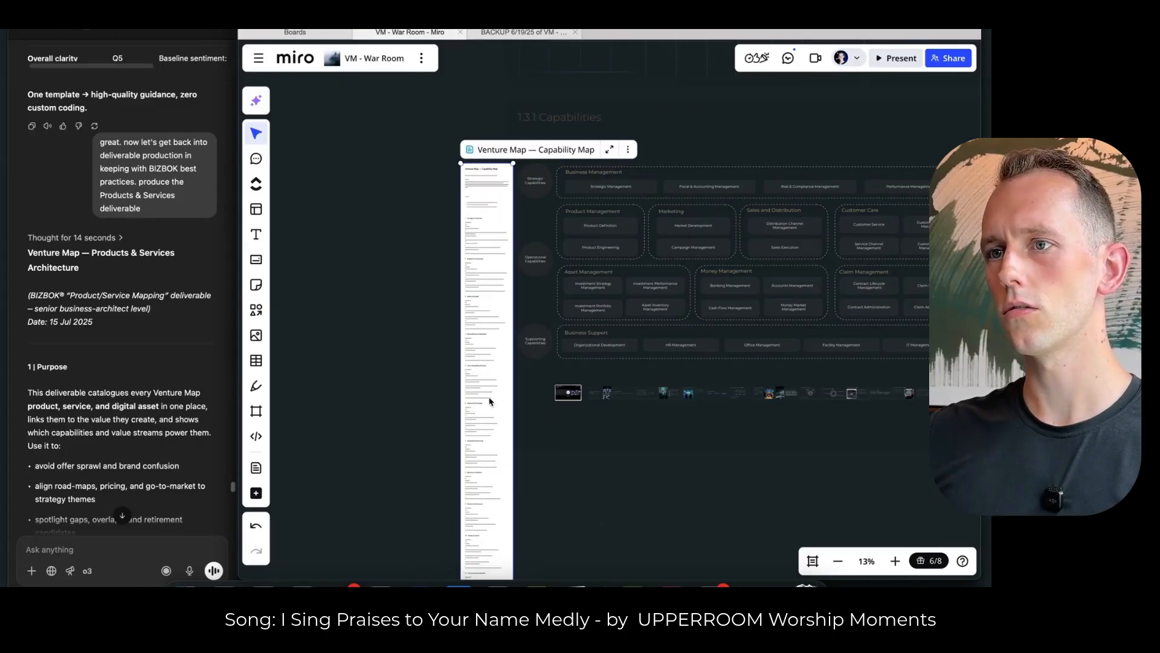
# Inspect the enlarged document's legend and first domain, highlighting the heading "Strategy & Leadership".
pyautogui.doubleClick(493, 180)
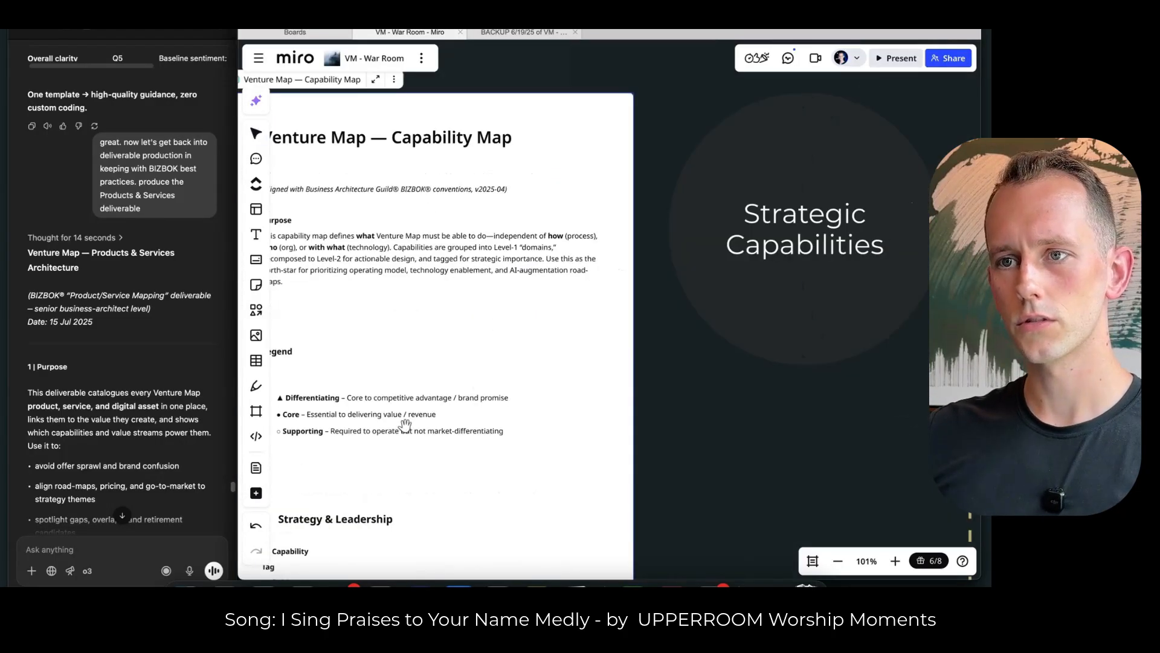
pyautogui.scroll(-3, 531, 318)
pyautogui.scroll(-3, 484, 427)
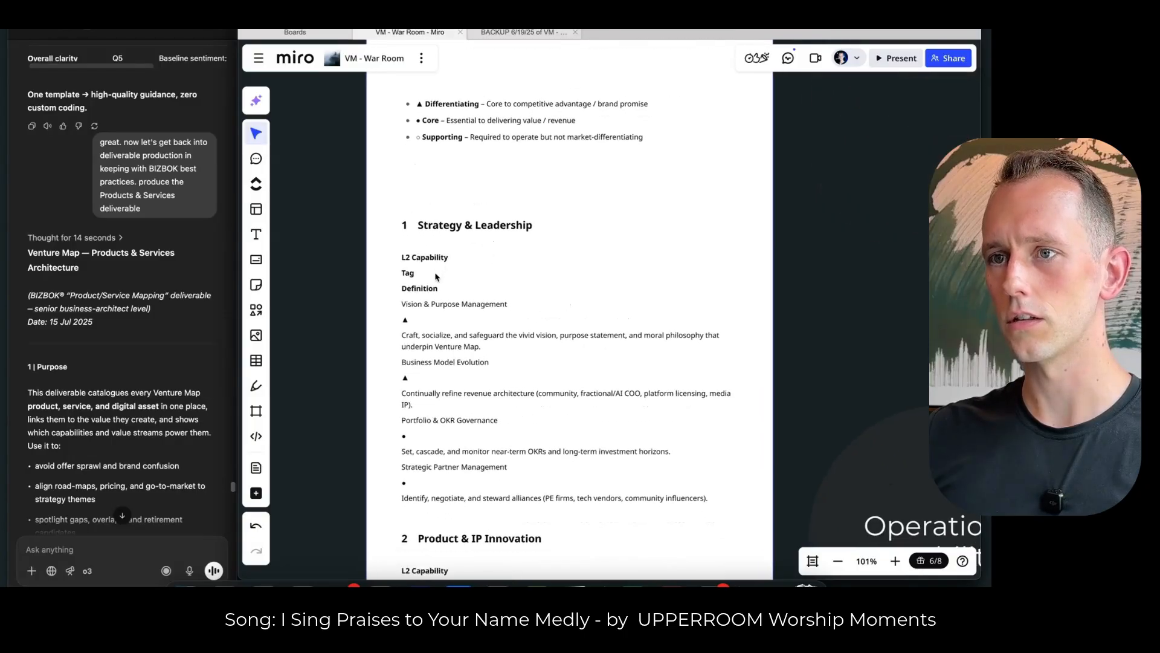
pyautogui.scroll(3, 436, 275)
pyautogui.doubleClick(521, 210)
pyautogui.click(603, 209)
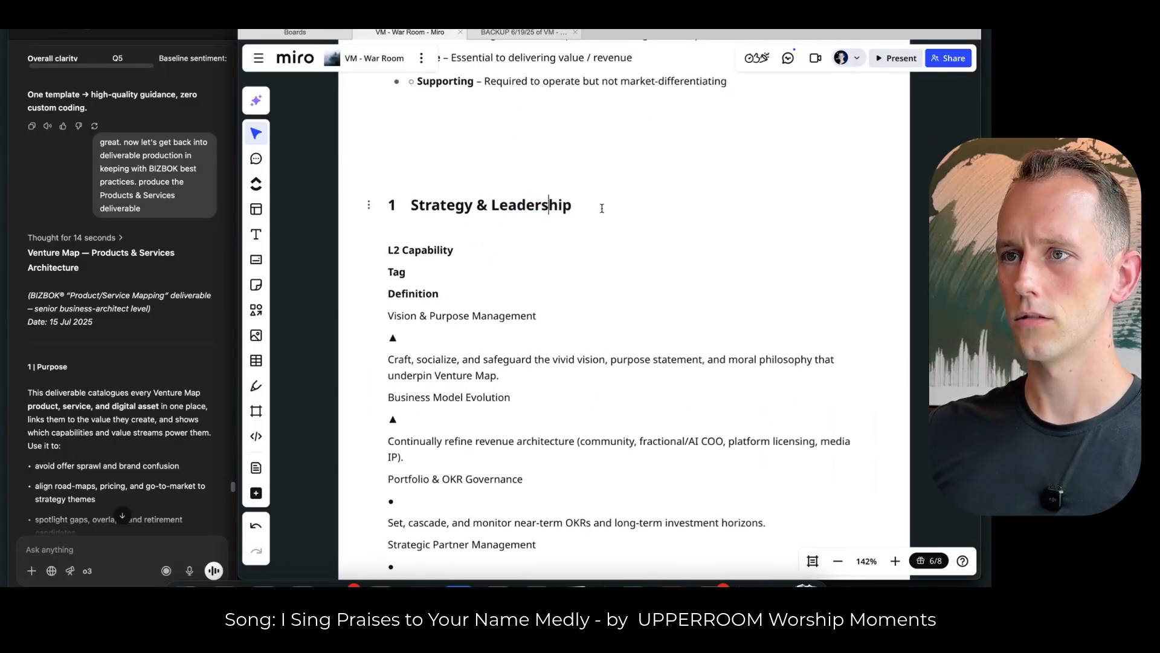
pyautogui.moveTo(602, 209); pyautogui.dragTo(408, 205)
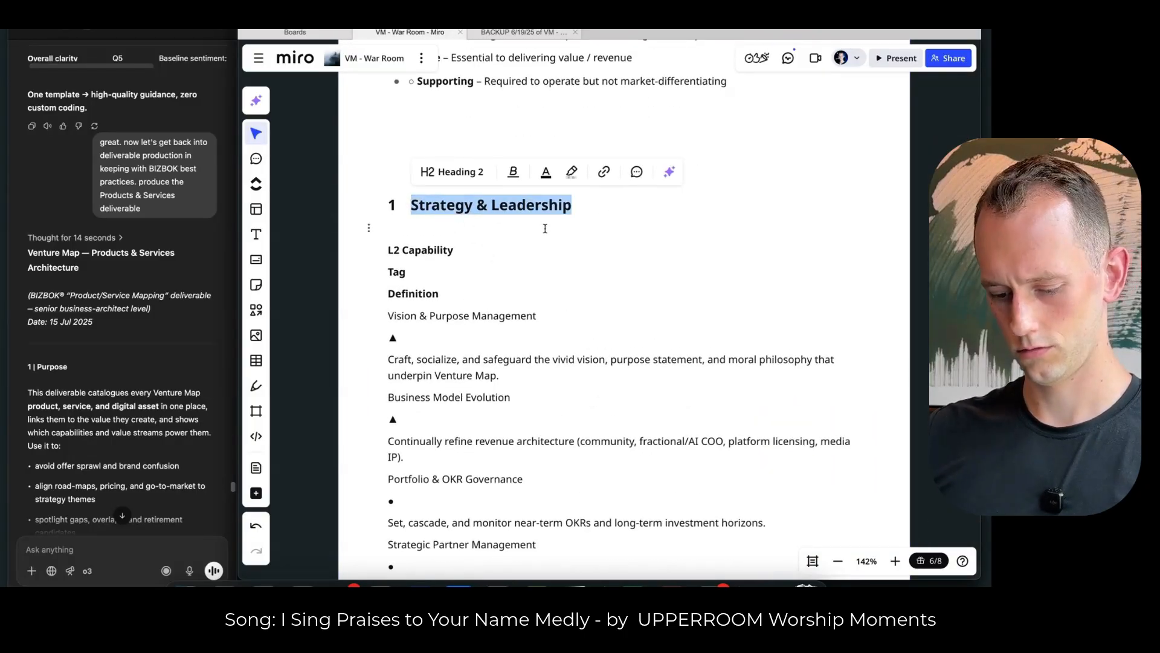
pyautogui.scroll(-3, 548, 230)
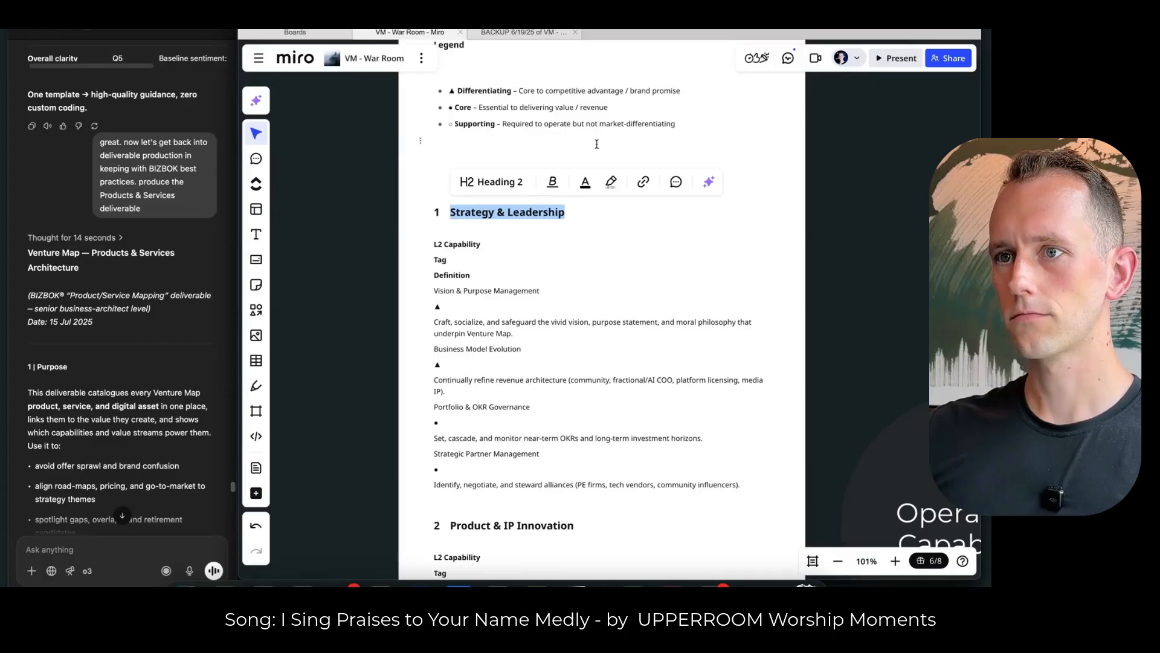
pyautogui.click(521, 303)
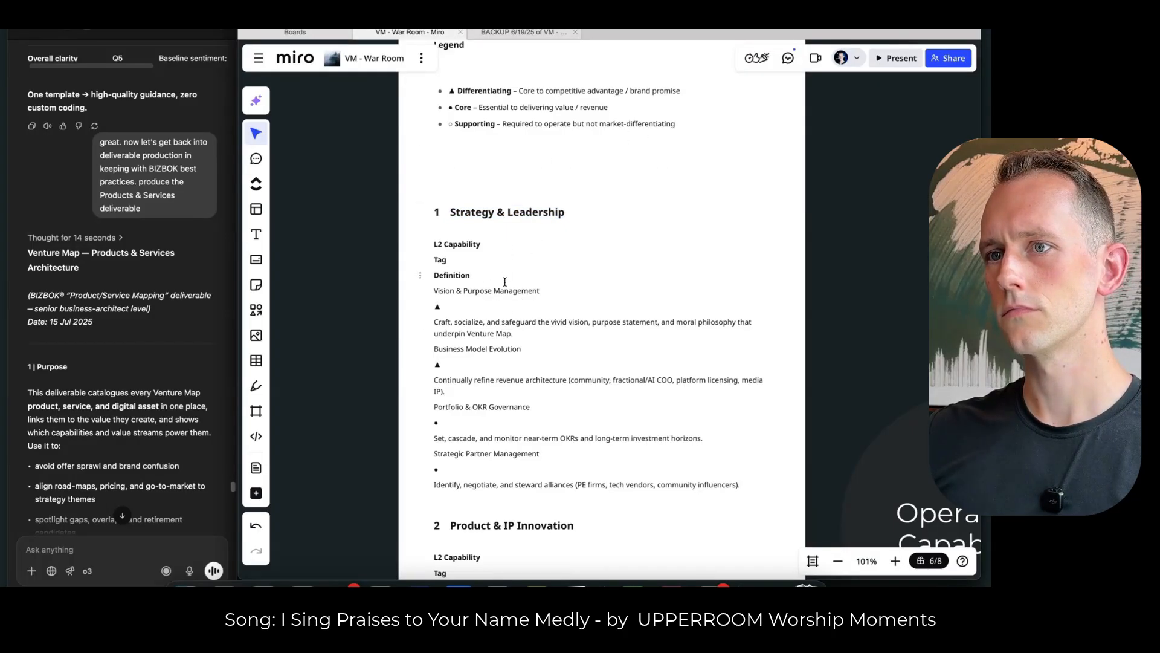
# Read the L2 capabilities, tags and definitions listed under Strategy & Leadership and Product & IP Innovation.
pyautogui.scroll(-2, 506, 283)
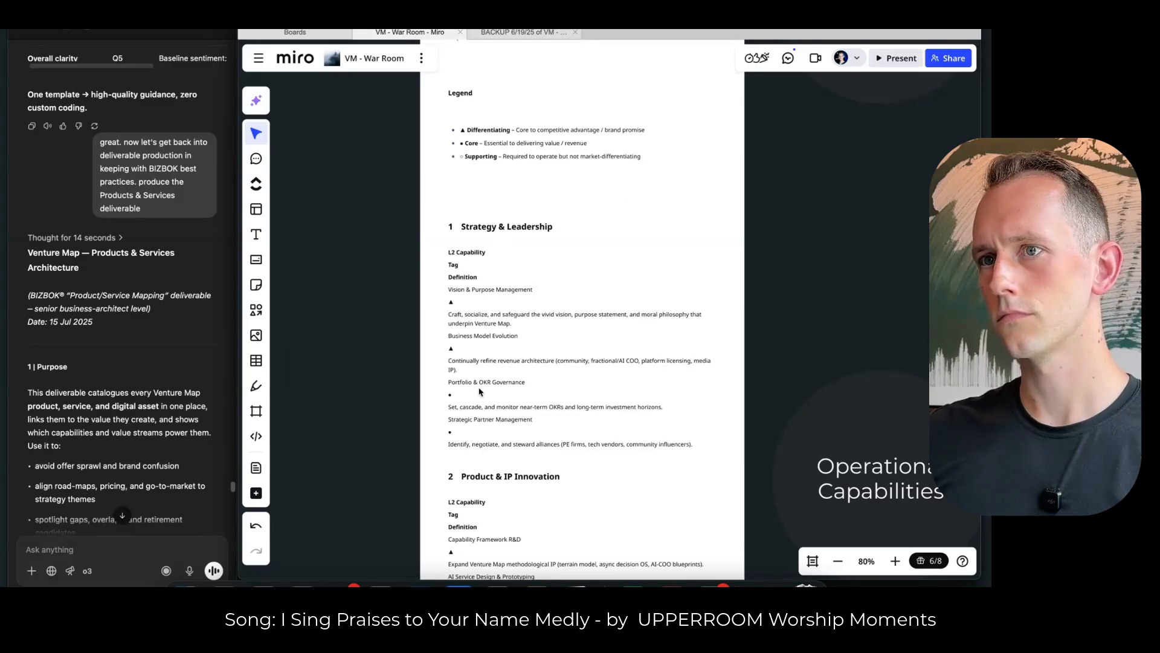
pyautogui.scroll(-5, 506, 432)
pyautogui.scroll(4, 506, 432)
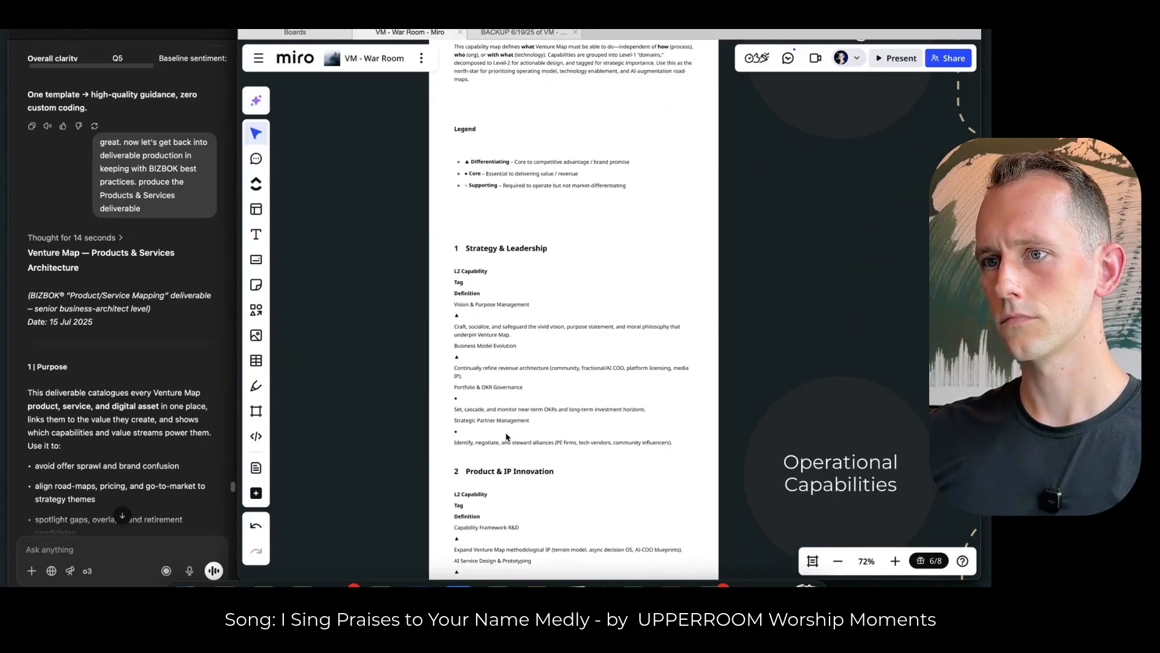
pyautogui.scroll(-2, 507, 431)
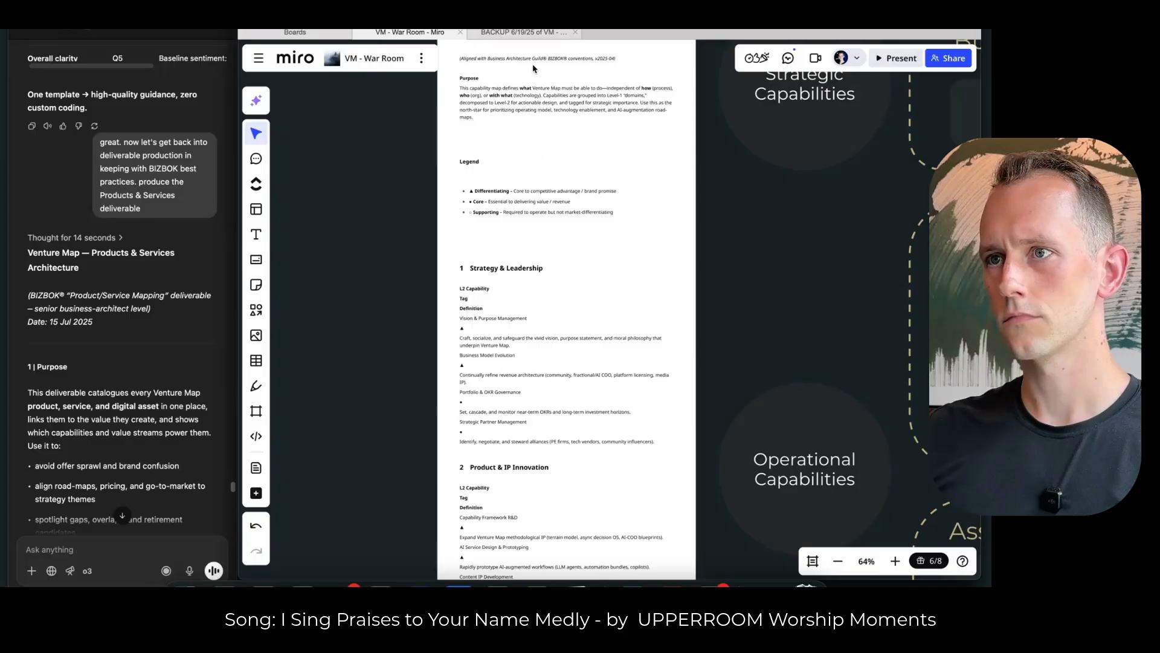
pyautogui.scroll(3, 533, 67)
pyautogui.scroll(-4, 619, 191)
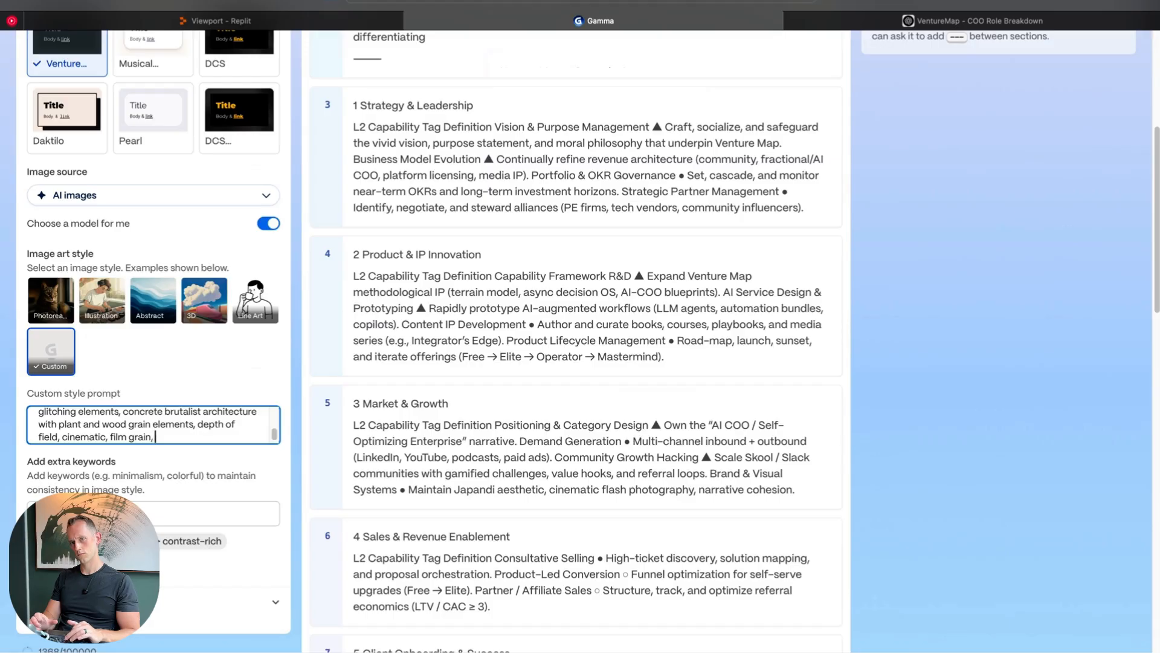
# Extend Gamma's custom image style prompt after "film grain," and generate the presentation from the capability map text.
pyautogui.write('rge an')
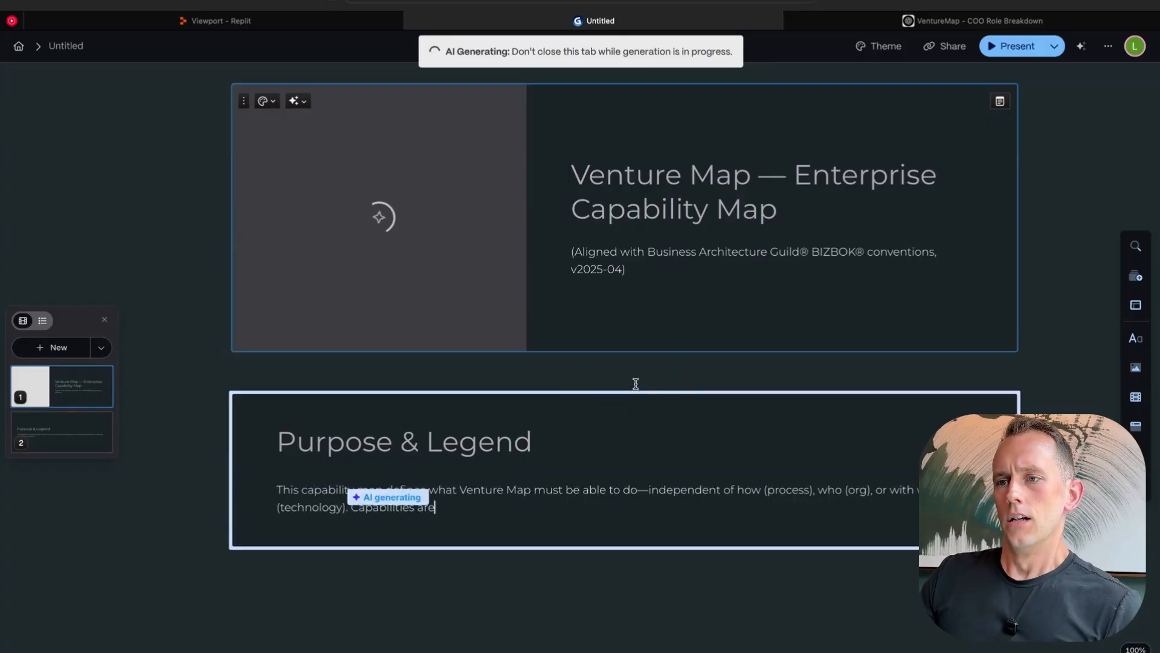
pyautogui.press('XF86AudioLowerVolume')
pyautogui.press('XF86AudioLowerVolume')
pyautogui.press('XF86AudioLowerVolume')
pyautogui.press('XF86AudioLowerVolume')
pyautogui.press('XF86AudioLowerVolume')
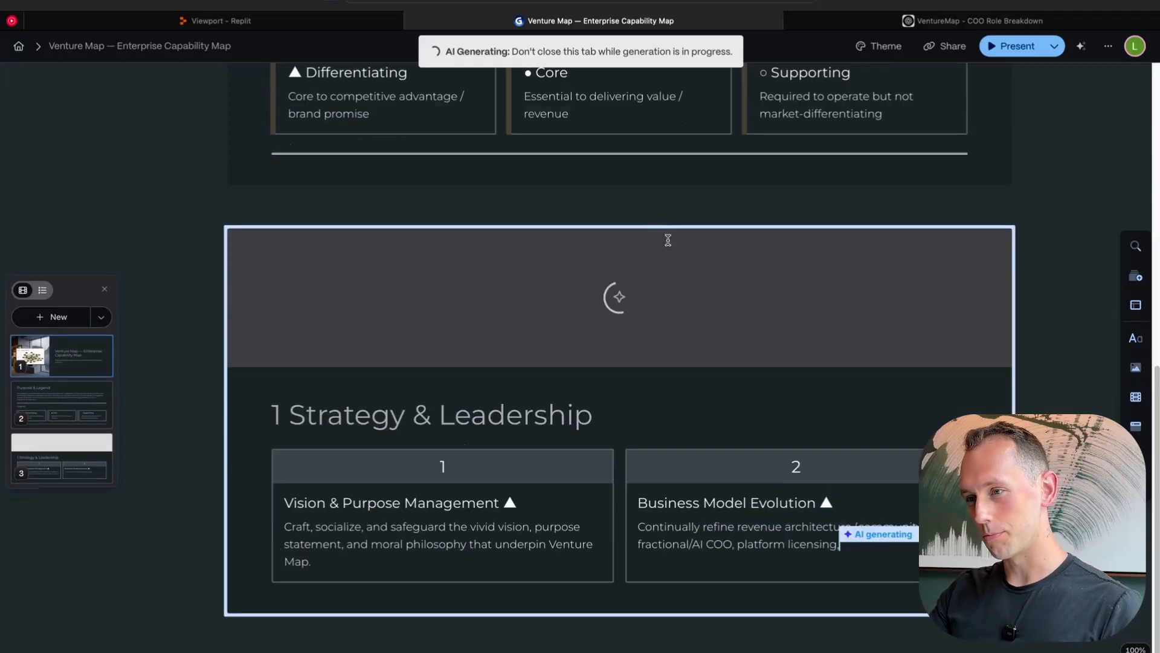
# Review the title card and its AI image in the Enterprise Capability Map presentation.
pyautogui.scroll(10, 685, 328)
pyautogui.scroll(3, 685, 328)
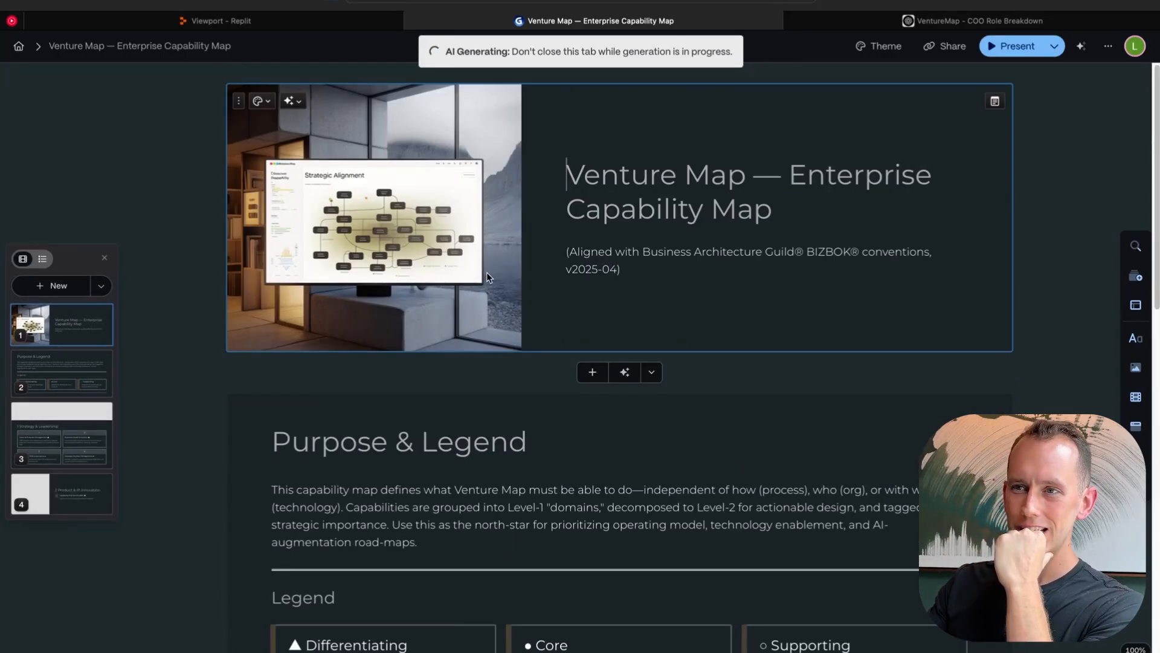
# Remove "Enterprise" from the title card's heading, start a new line after the dash, and make that line "Capability Map V1".
pyautogui.click(884, 186)
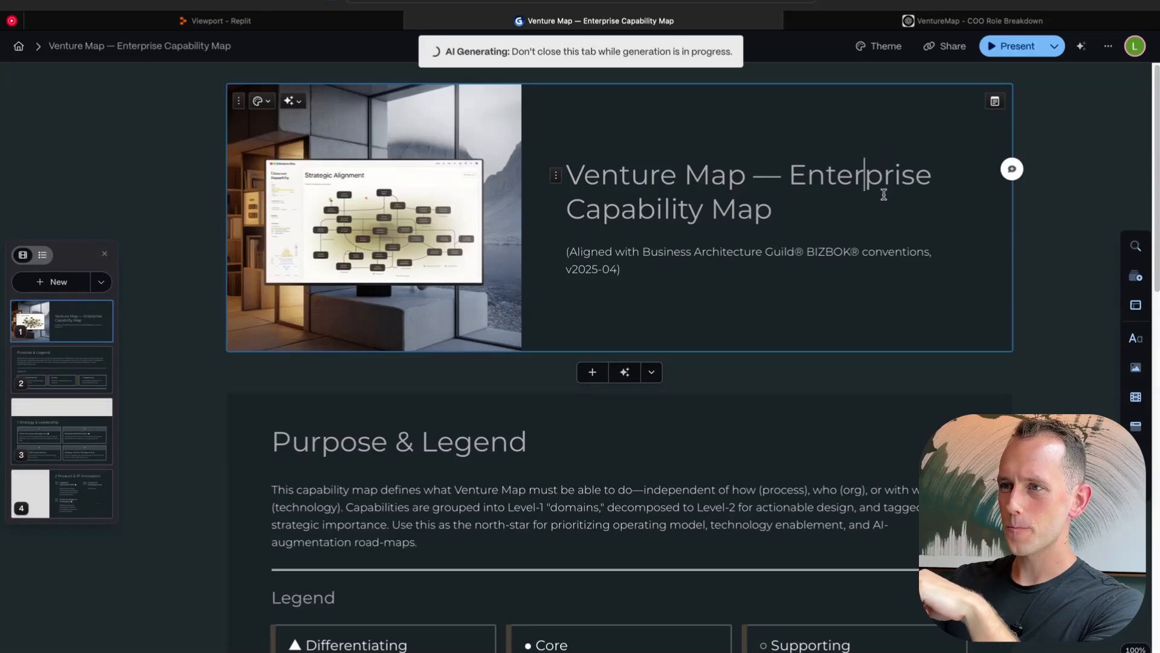
pyautogui.doubleClick(875, 185)
pyautogui.press('BackSpace')
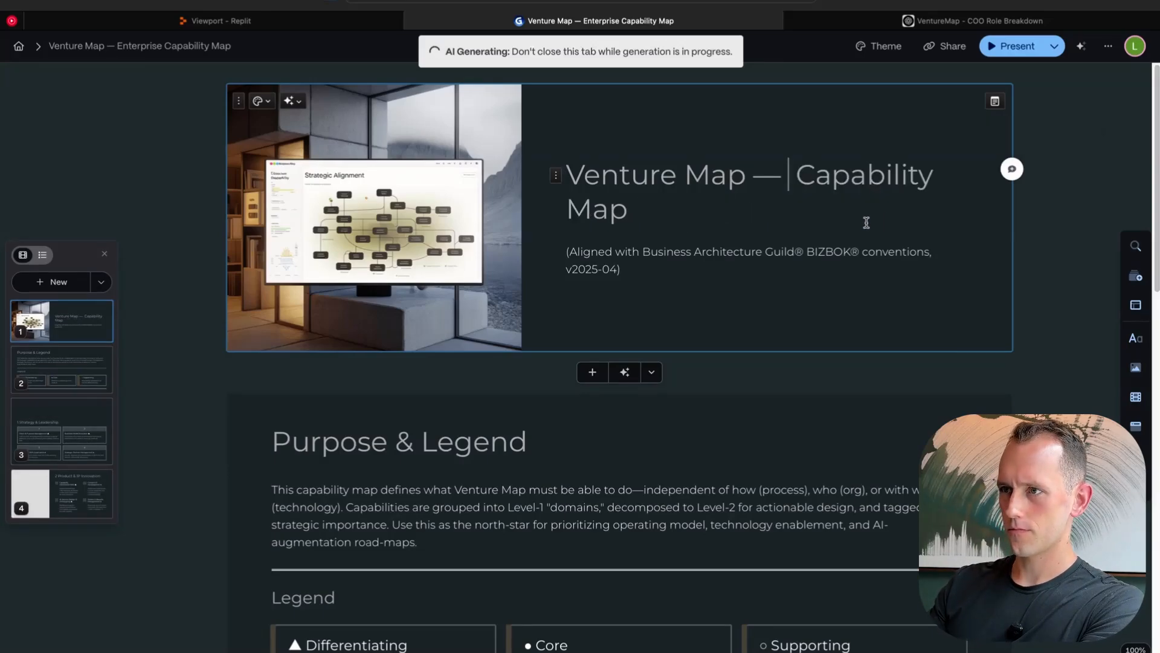
pyautogui.press('BackSpace')
pyautogui.press('Return')
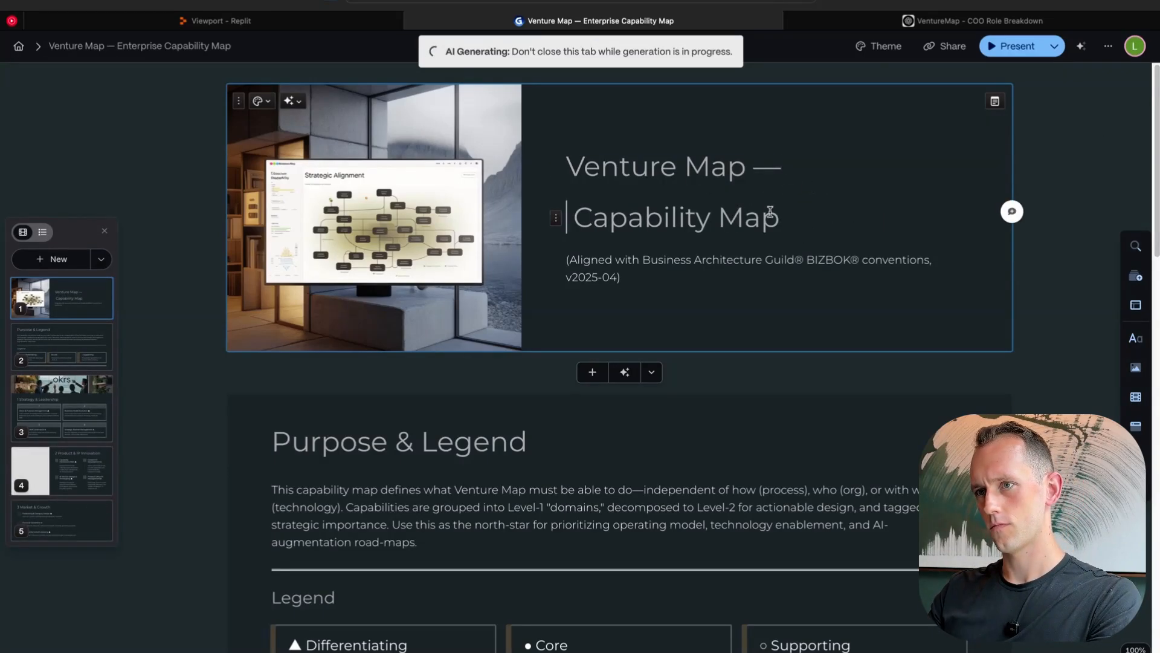
pyautogui.press('Delete')
pyautogui.click(834, 210)
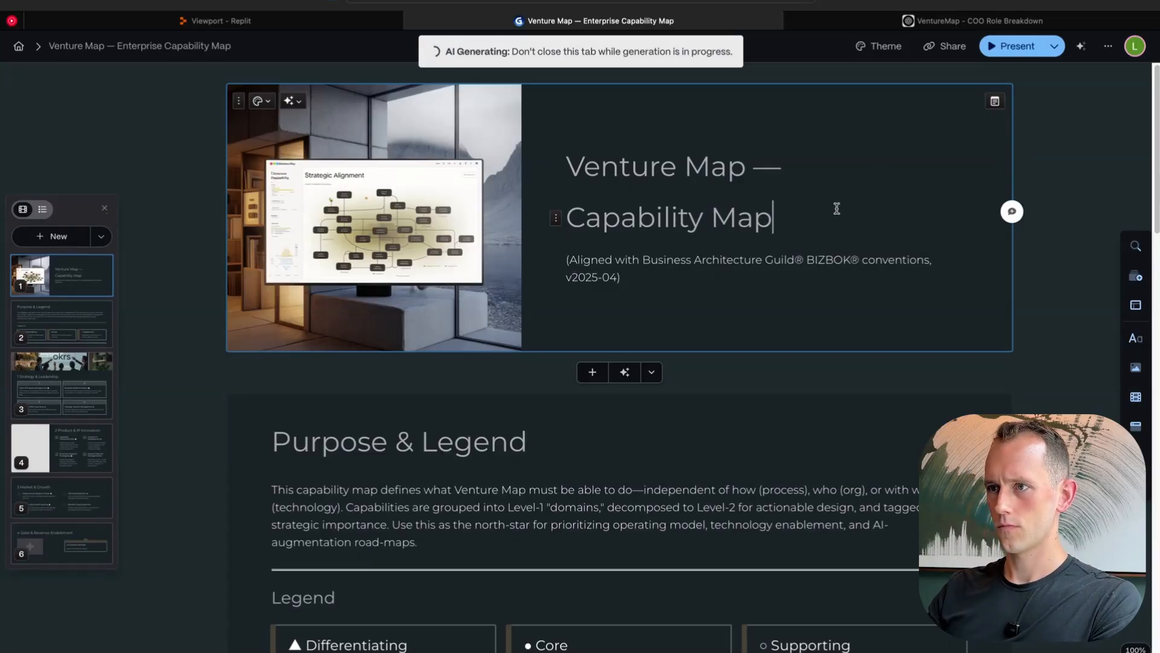
pyautogui.write('V1')
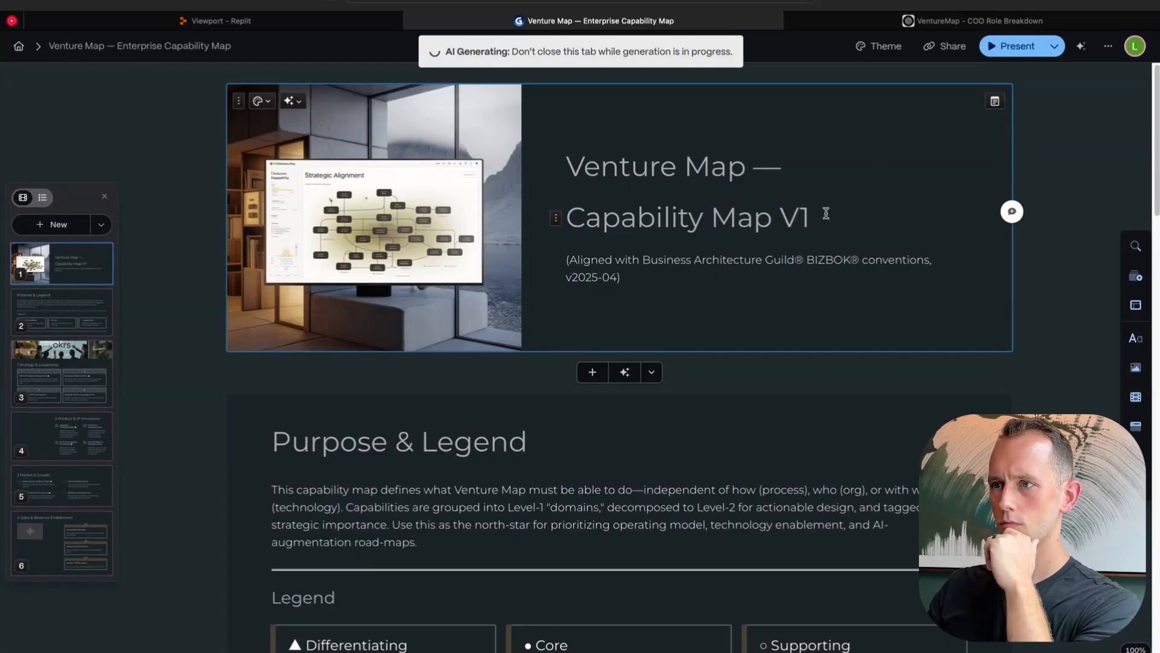
# Look through the cards being generated, from Purpose & Legend through 6 Platform & Technology.
pyautogui.scroll(-5, 751, 381)
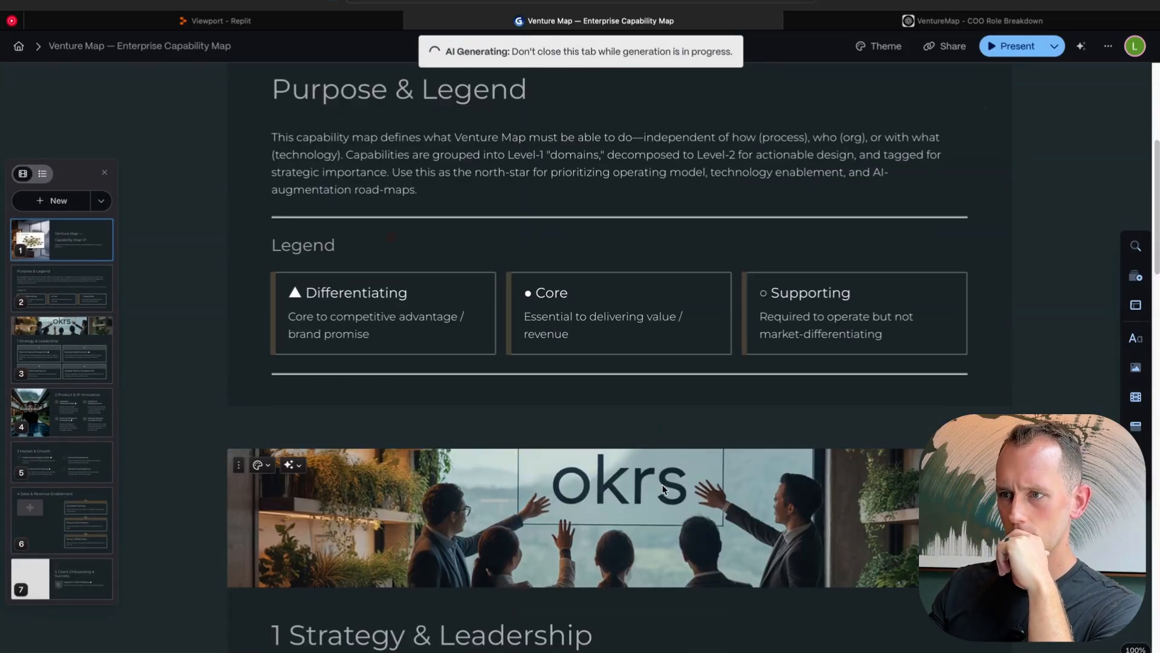
pyautogui.scroll(-10, 776, 533)
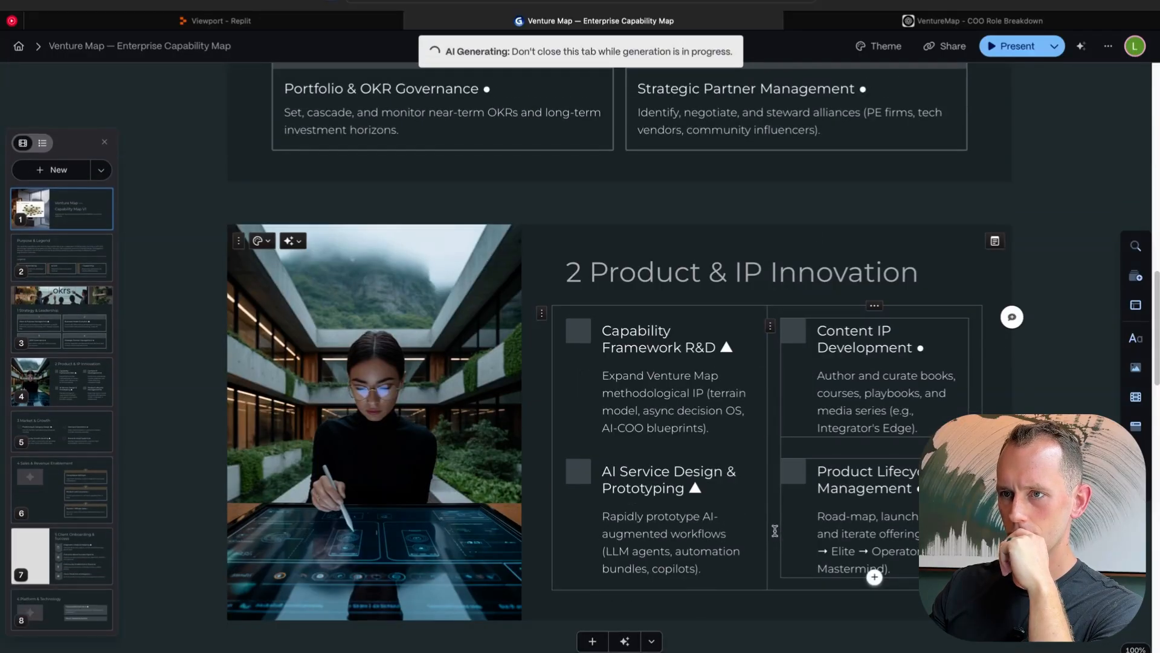
pyautogui.scroll(-7, 775, 530)
pyautogui.scroll(-3, 776, 535)
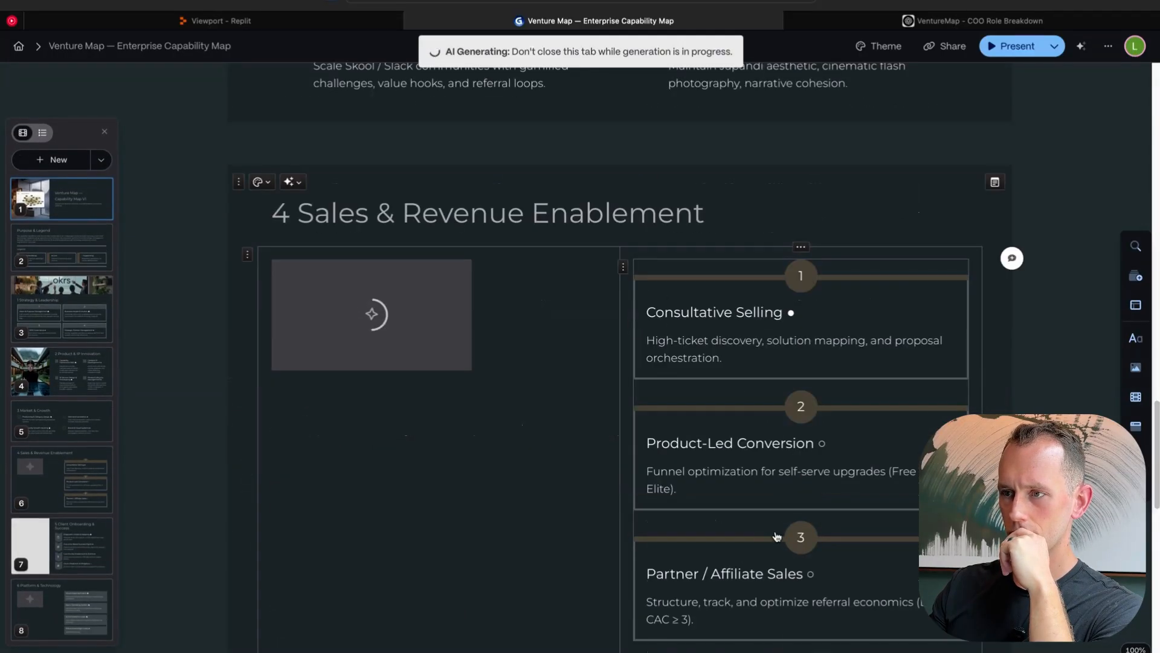
pyautogui.scroll(-7, 777, 535)
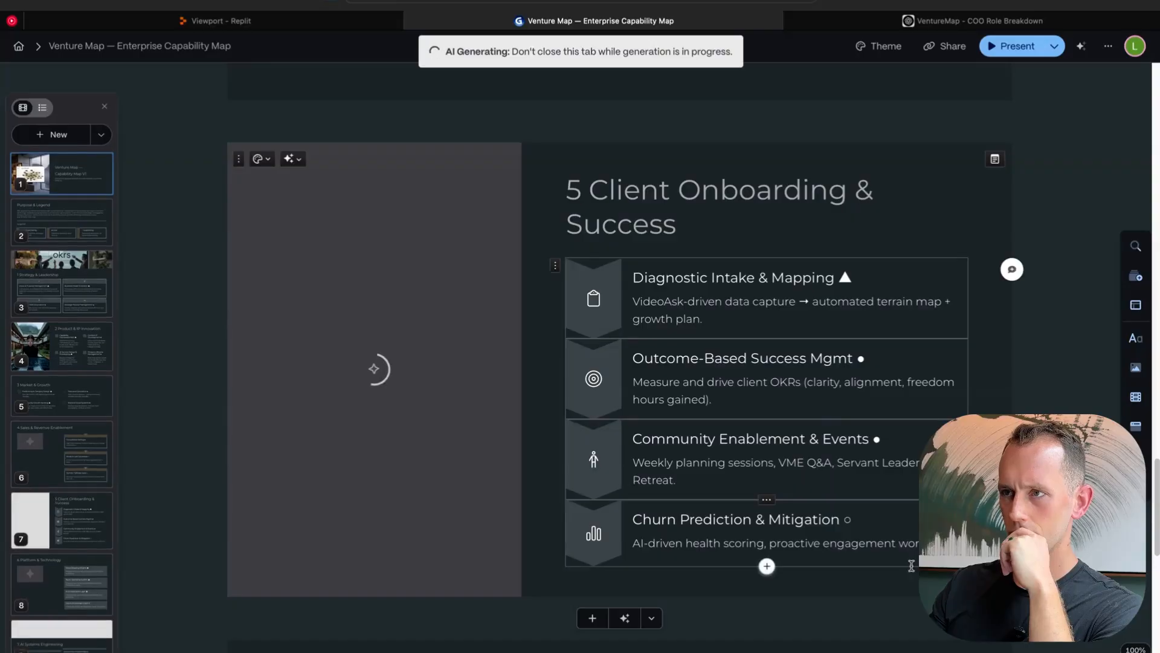
pyautogui.scroll(-5, 911, 565)
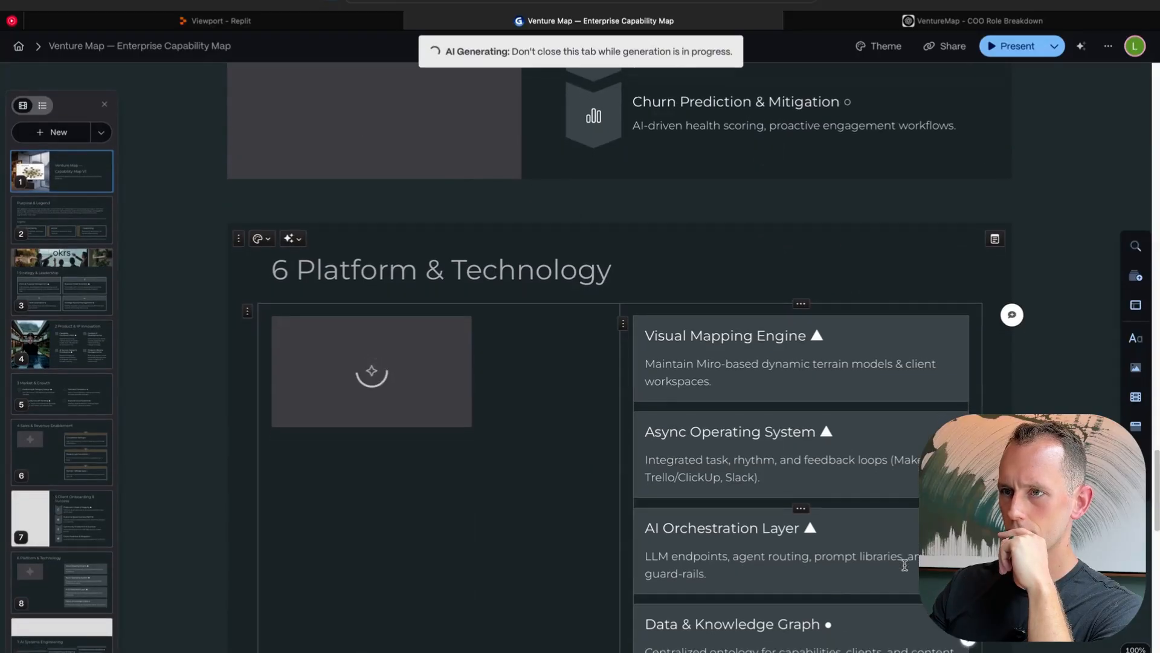
pyautogui.scroll(-10, 904, 565)
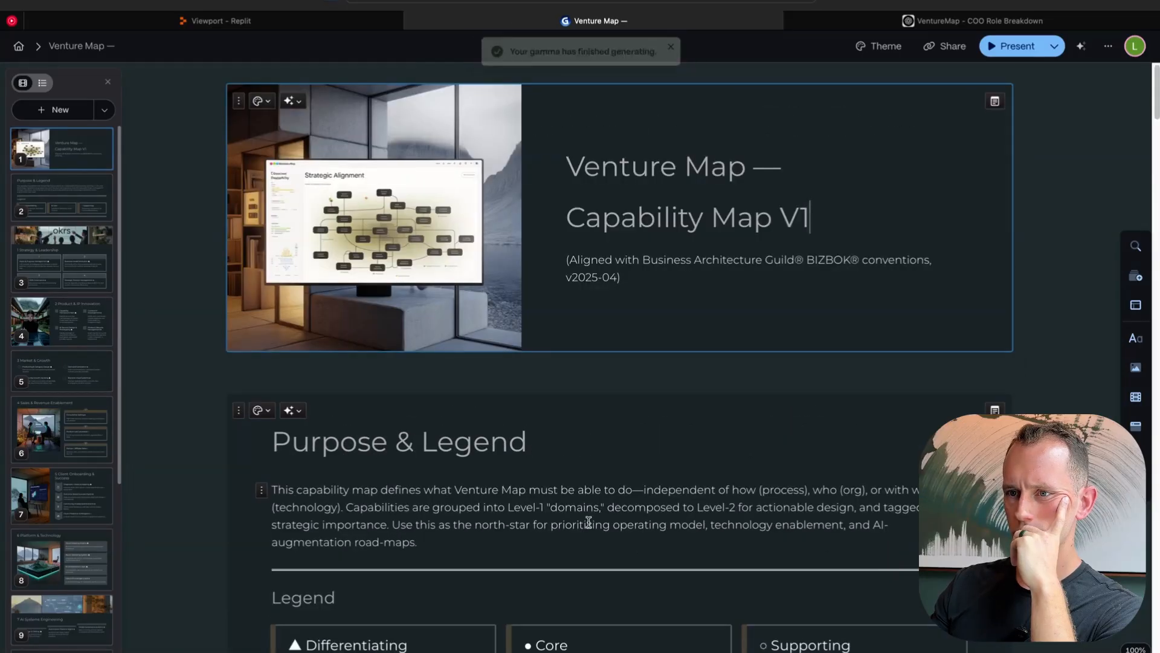
# Review the finished cards' layouts and AI images from Purpose & Legend through 5 Client Onboarding & Success.
pyautogui.scroll(-6, 596, 521)
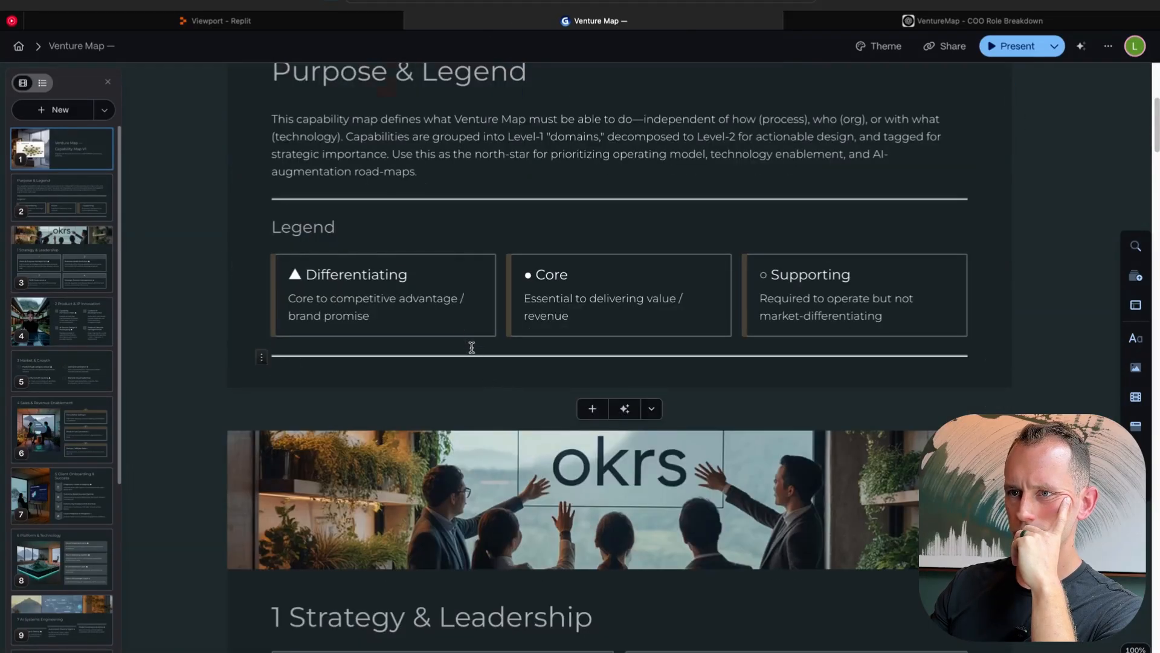
pyautogui.scroll(-6, 477, 336)
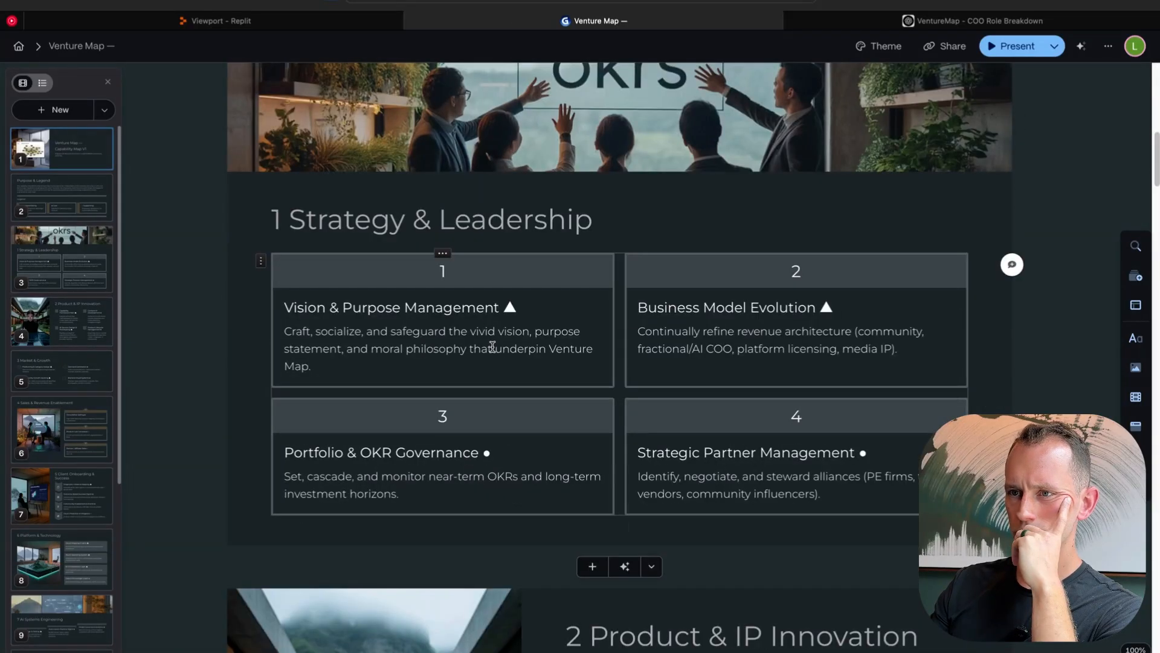
pyautogui.scroll(-5, 493, 346)
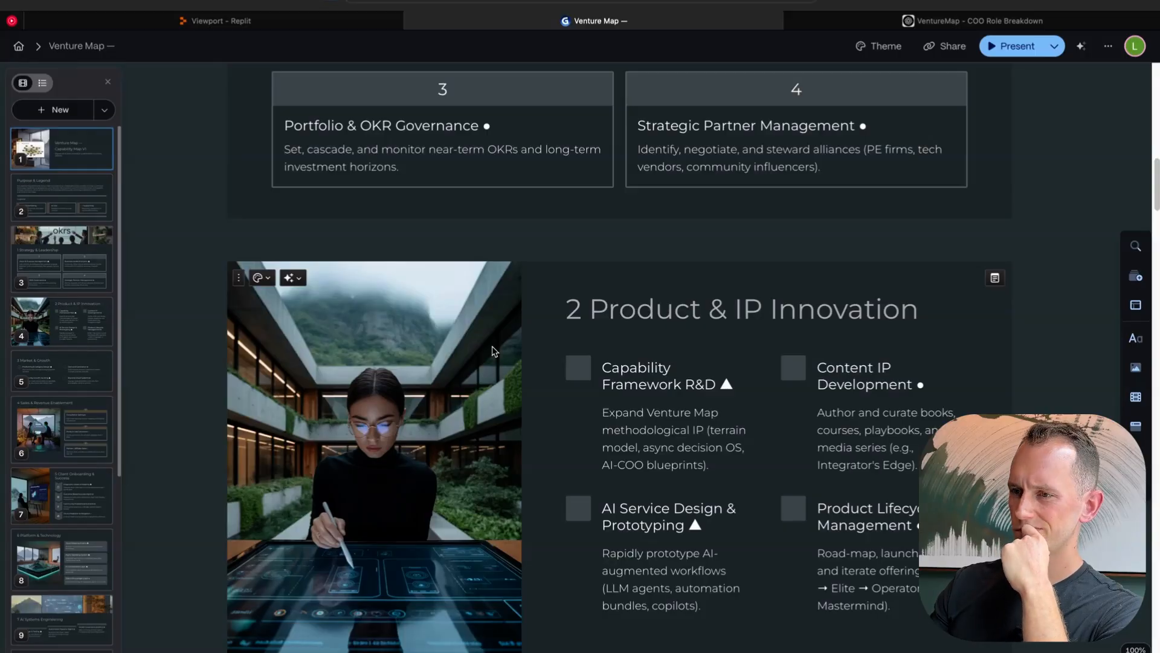
pyautogui.scroll(-2, 492, 351)
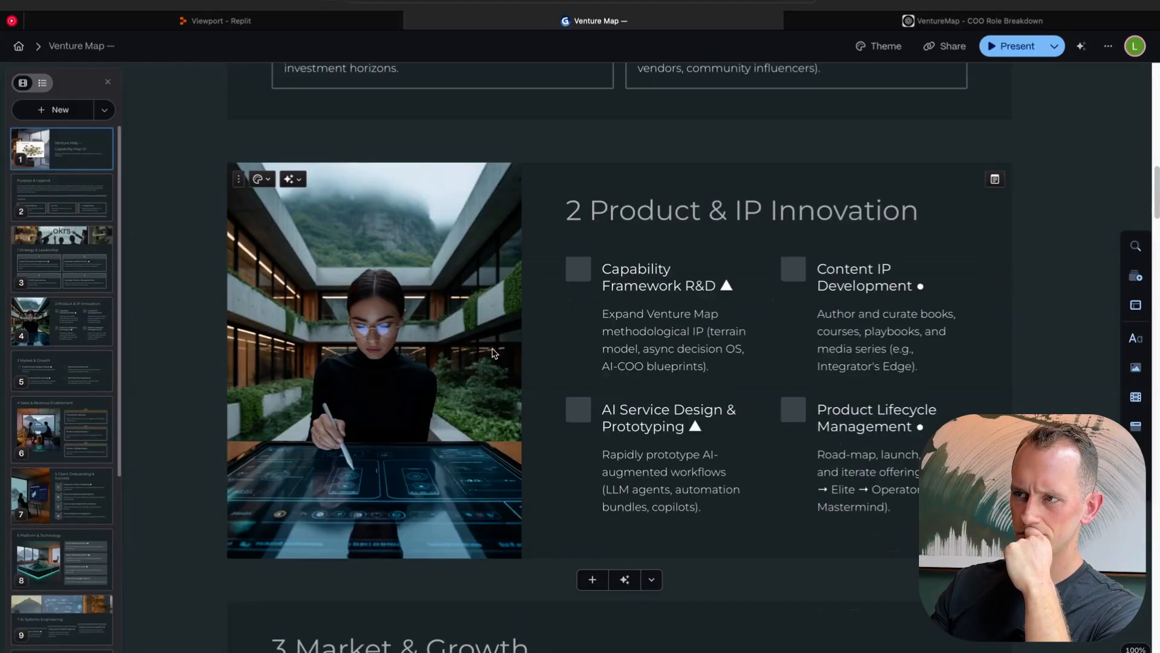
pyautogui.scroll(-1, 493, 354)
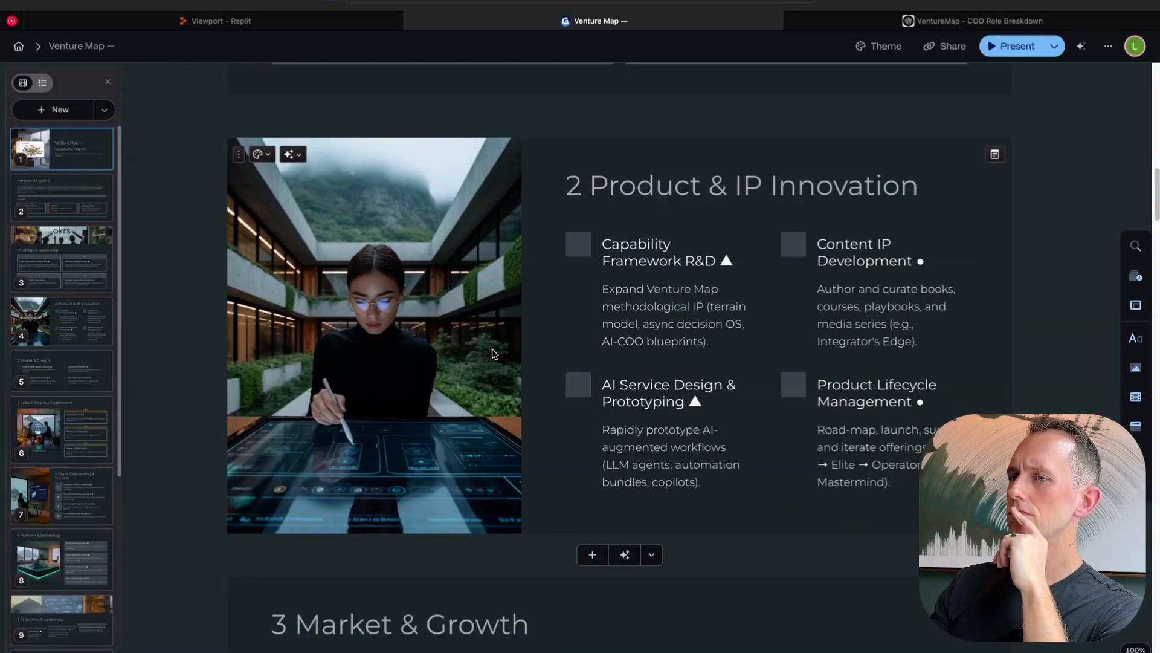
pyautogui.scroll(-15, 492, 351)
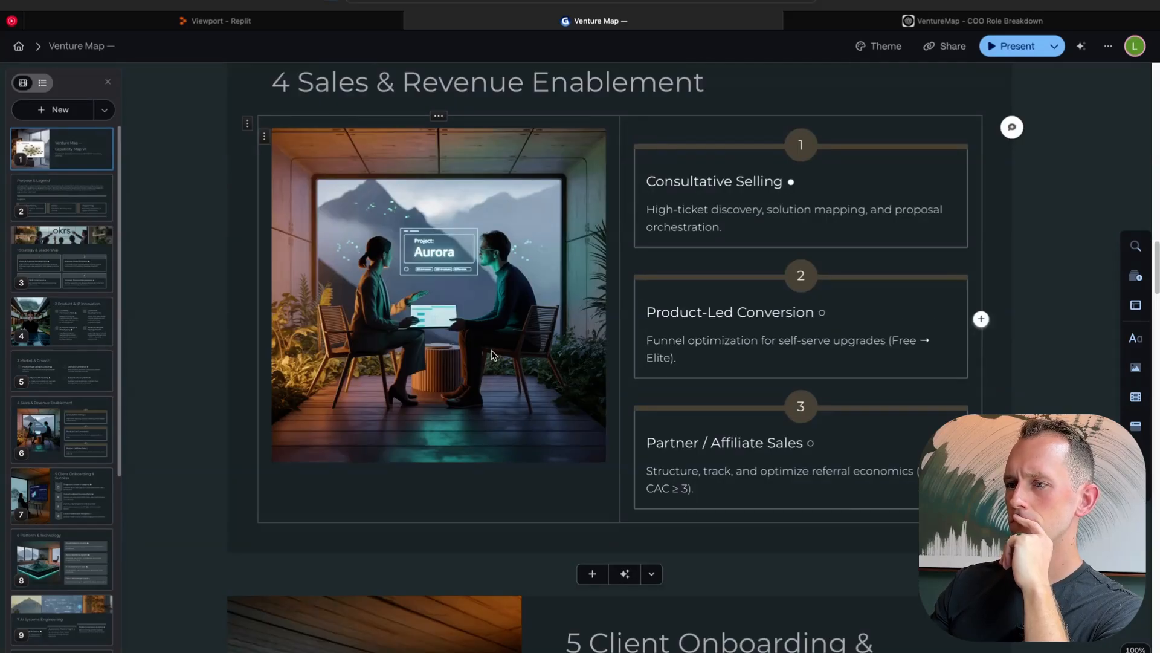
pyautogui.scroll(-10, 491, 354)
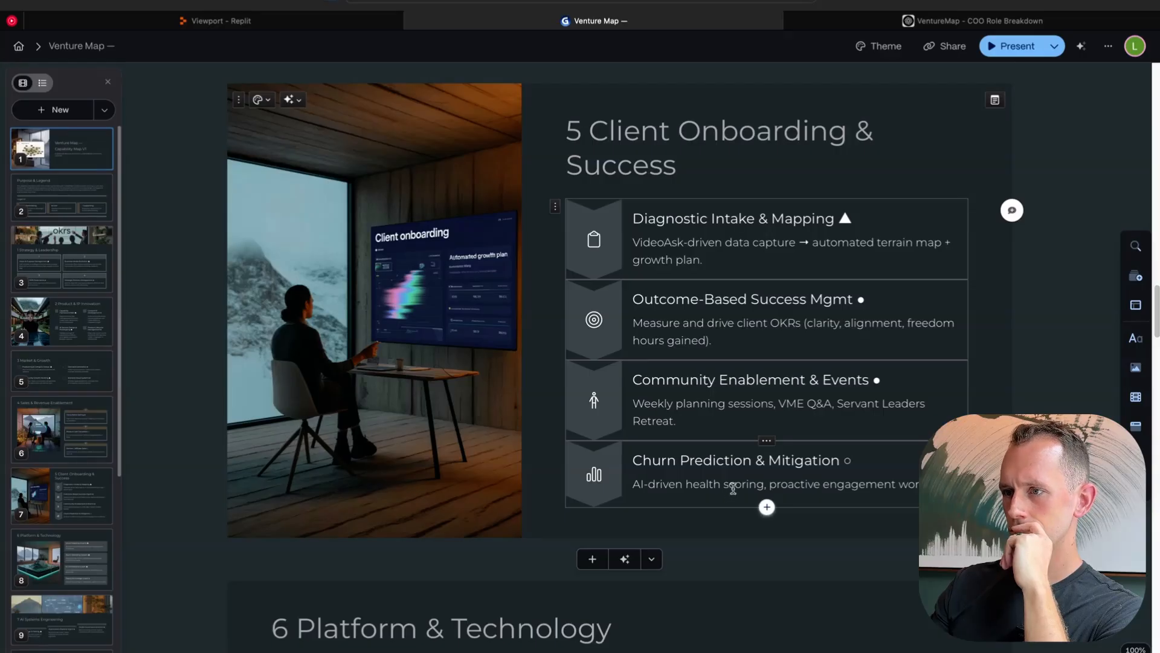
pyautogui.scroll(15, 749, 489)
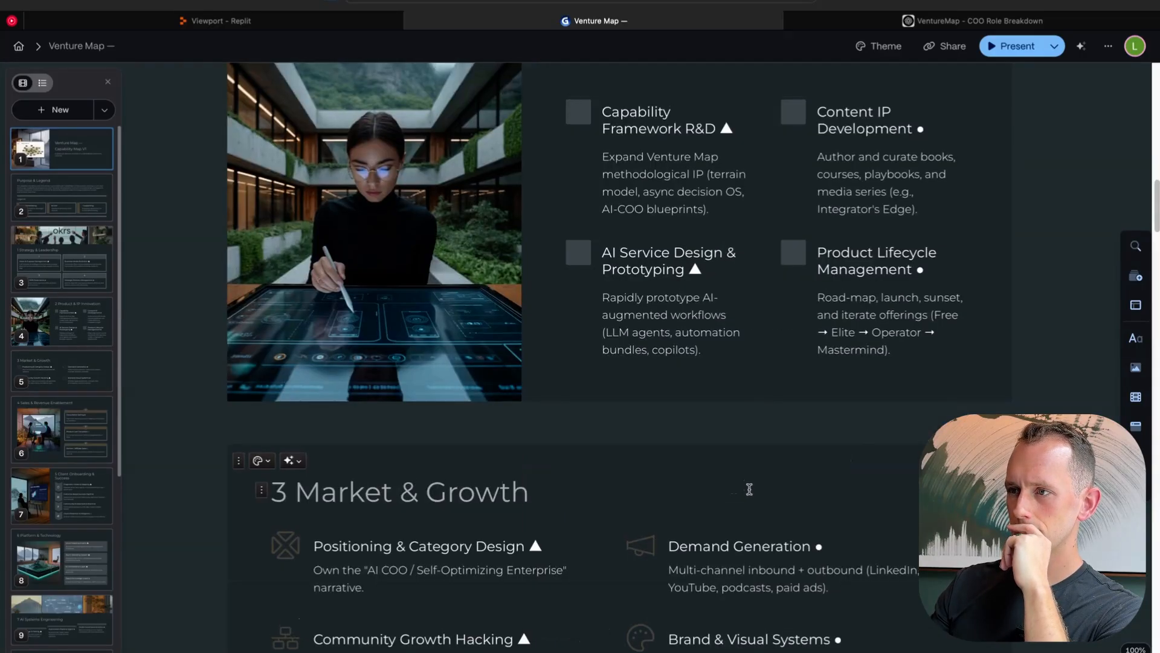
pyautogui.scroll(10, 750, 489)
pyautogui.scroll(-4, 689, 482)
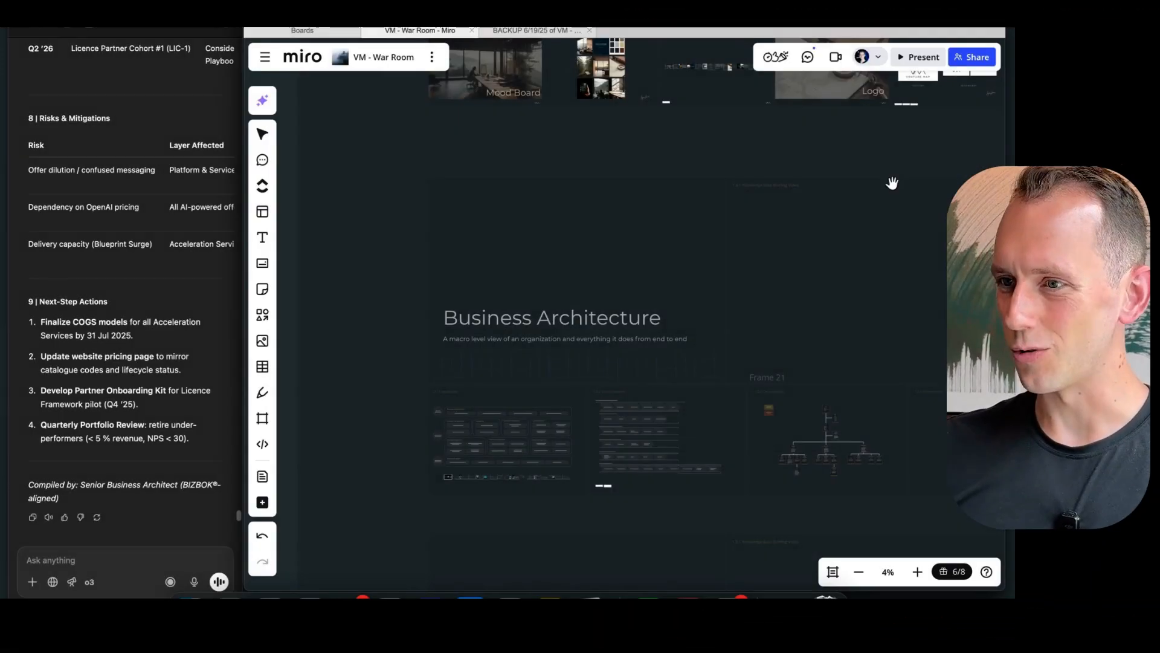
# On the VM - War Room board in Miro, examine the Capabilities frame with its embedded video and row of slides.
pyautogui.scroll(5, 553, 444)
pyautogui.scroll(-3, 563, 496)
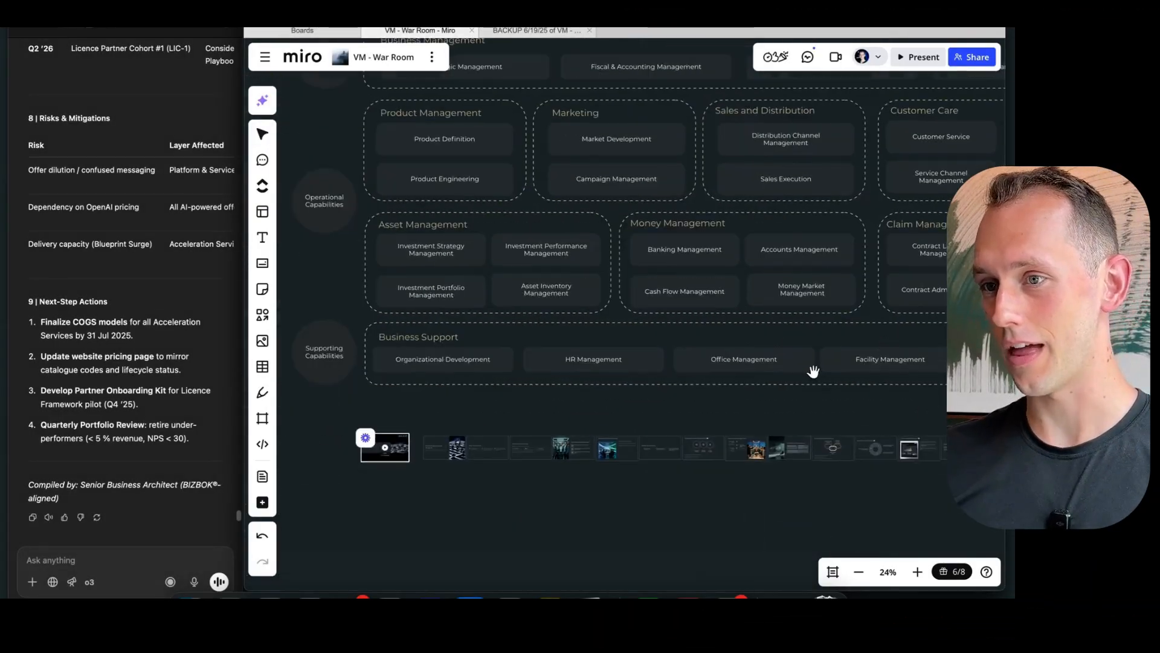
pyautogui.scroll(5, 719, 408)
pyautogui.scroll(5, 591, 451)
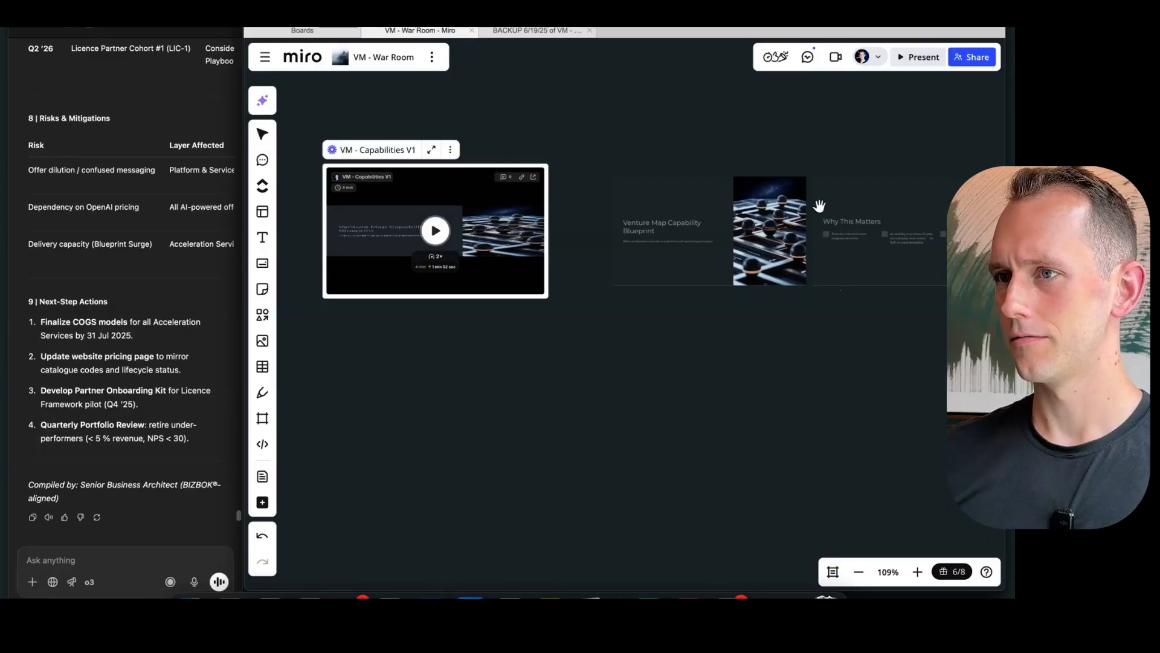
pyautogui.moveTo(819, 206); pyautogui.dragTo(612, 268)
pyautogui.scroll(-3, 544, 311)
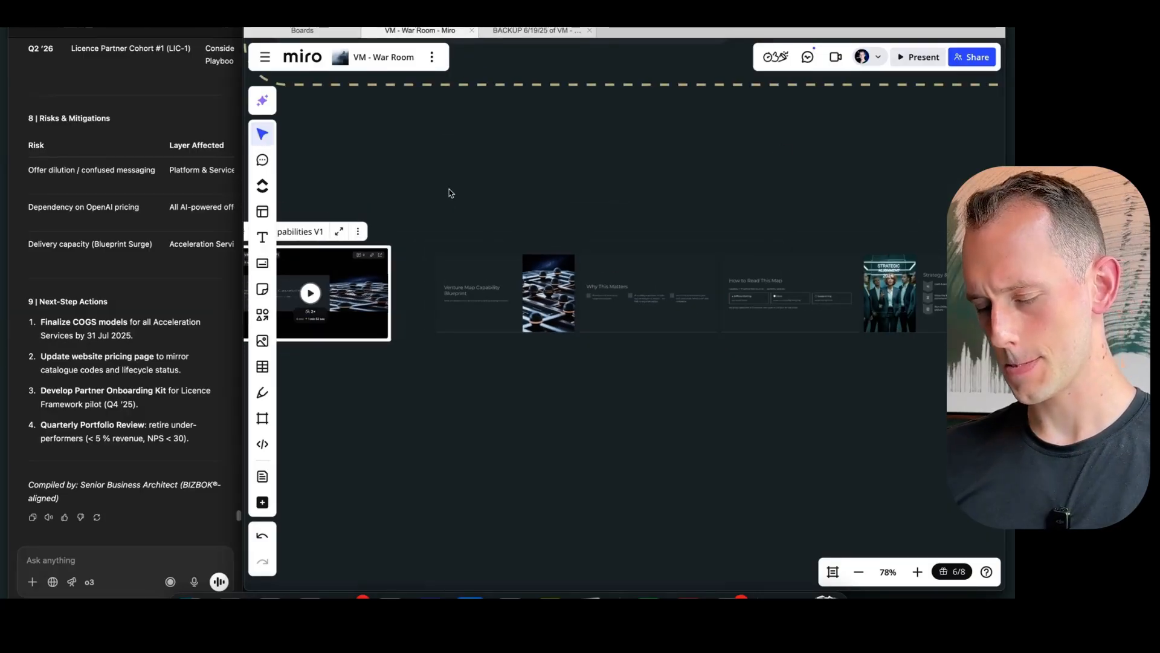
pyautogui.scroll(-5, 451, 194)
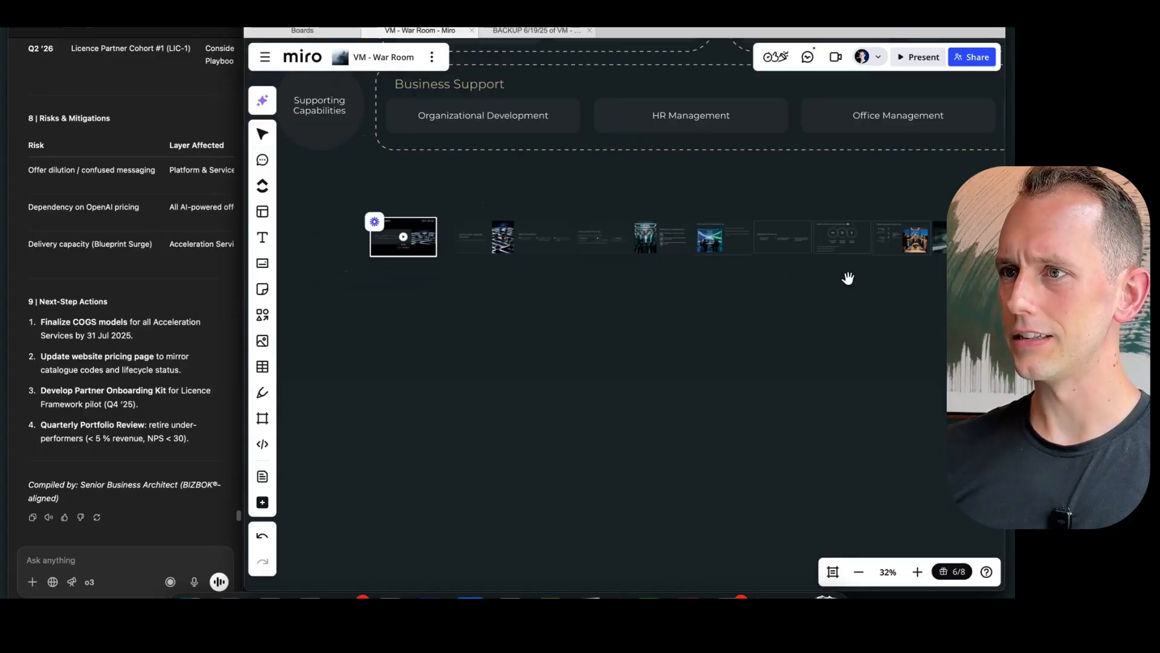
# Turn the title of the "Venture Map — Value Streams" card into a link to its Gamma document.
pyautogui.hscroll(10, 847, 278)
pyautogui.scroll(10, 840, 378)
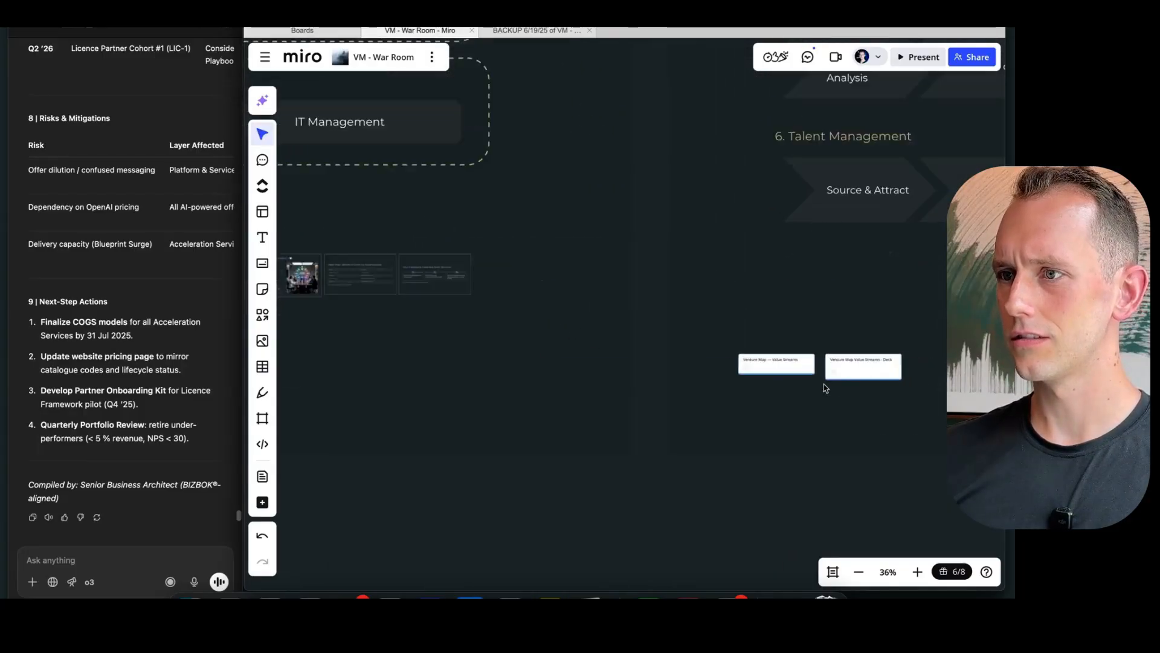
pyautogui.click(714, 295)
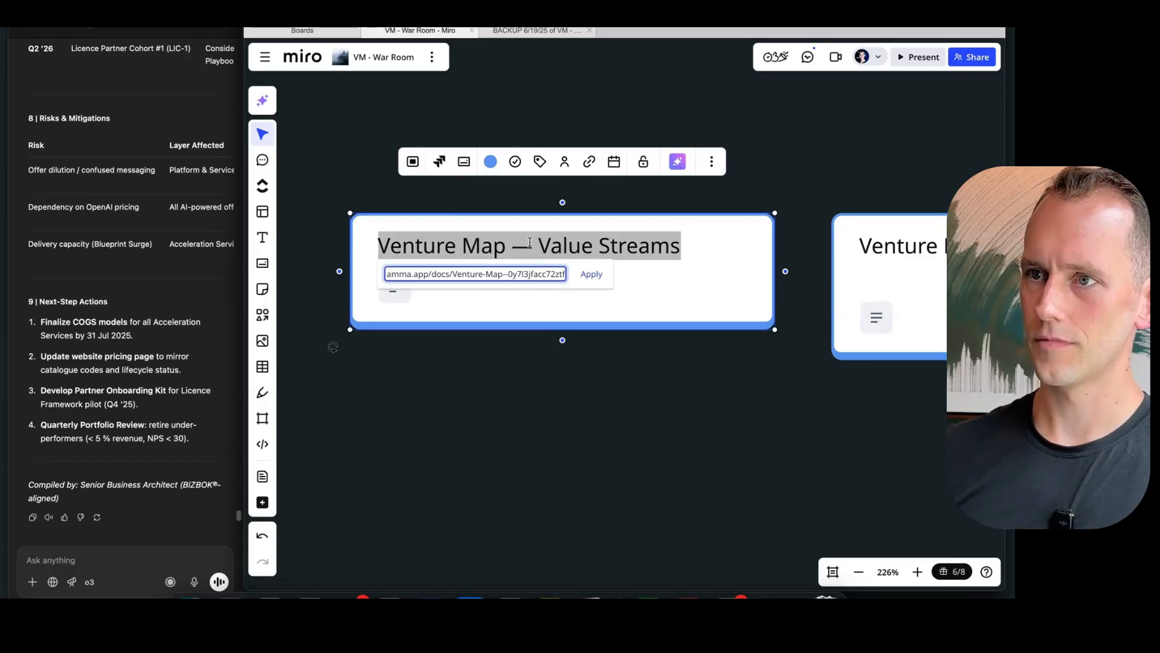
pyautogui.press('Return')
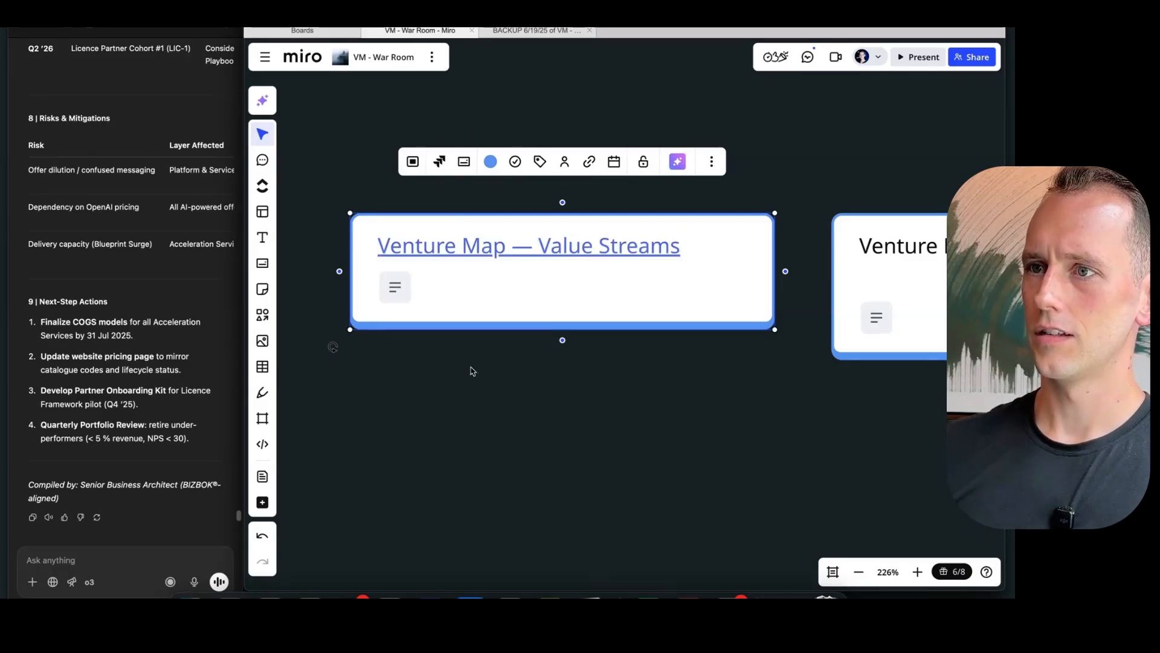
pyautogui.click(518, 291)
pyautogui.press('Escape')
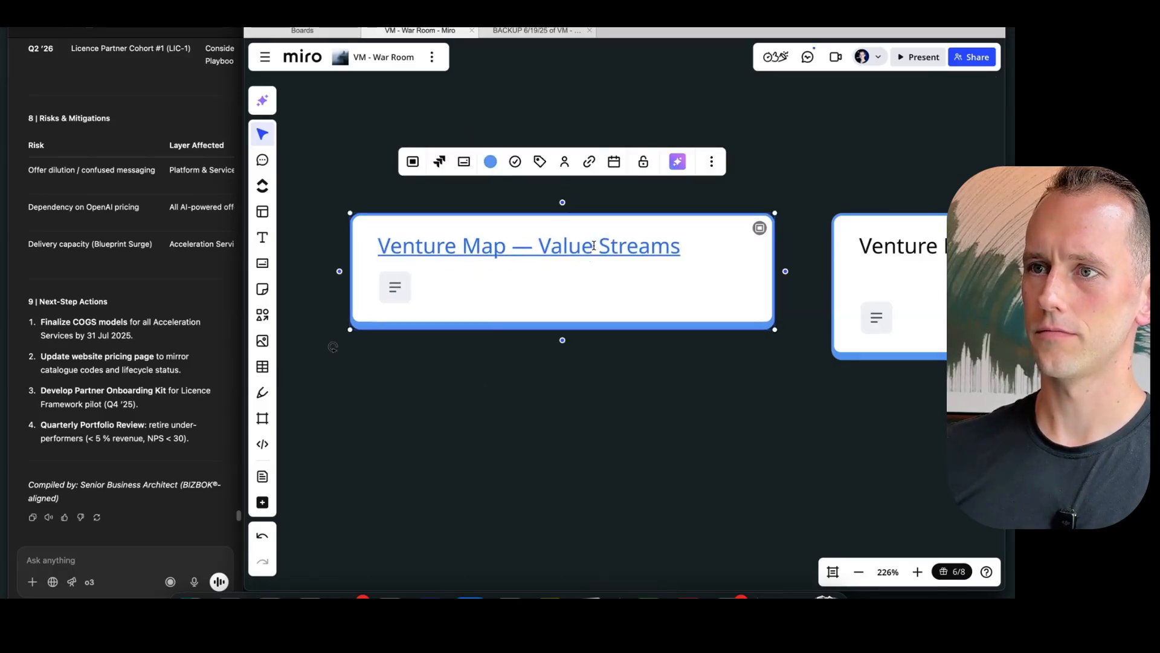
pyautogui.click(593, 246)
# Add a card titled "VM - Capabilities" beneath the embedded video in the Capabilities frame.
pyautogui.scroll(-15, 492, 311)
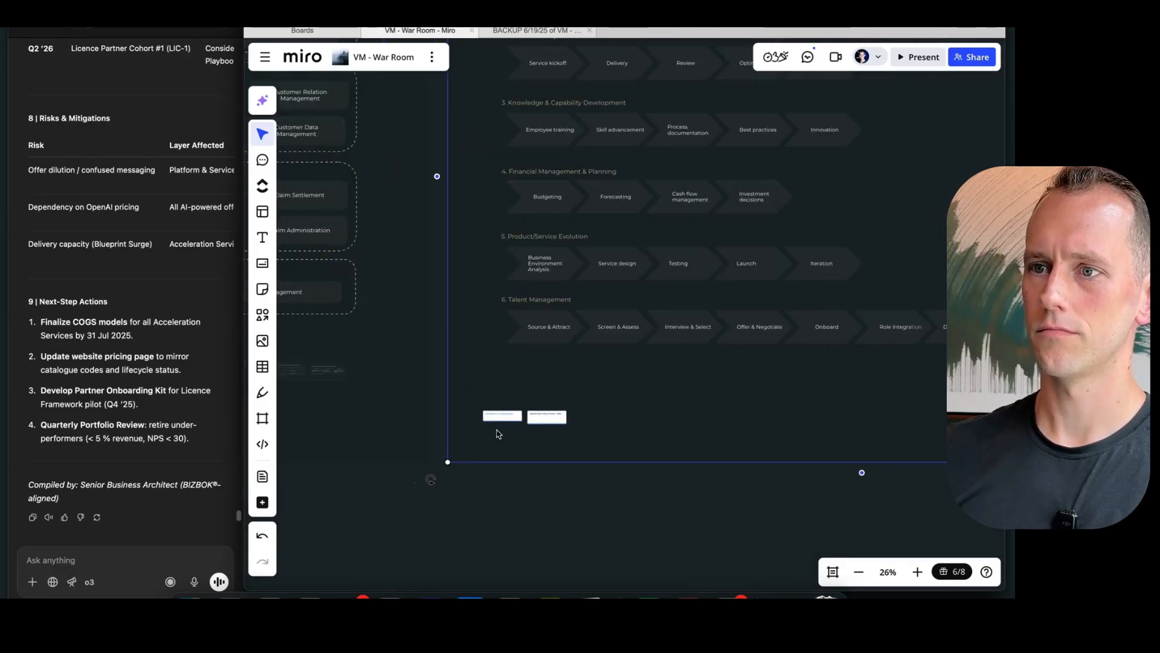
pyautogui.click(524, 518)
pyautogui.scroll(8, 478, 431)
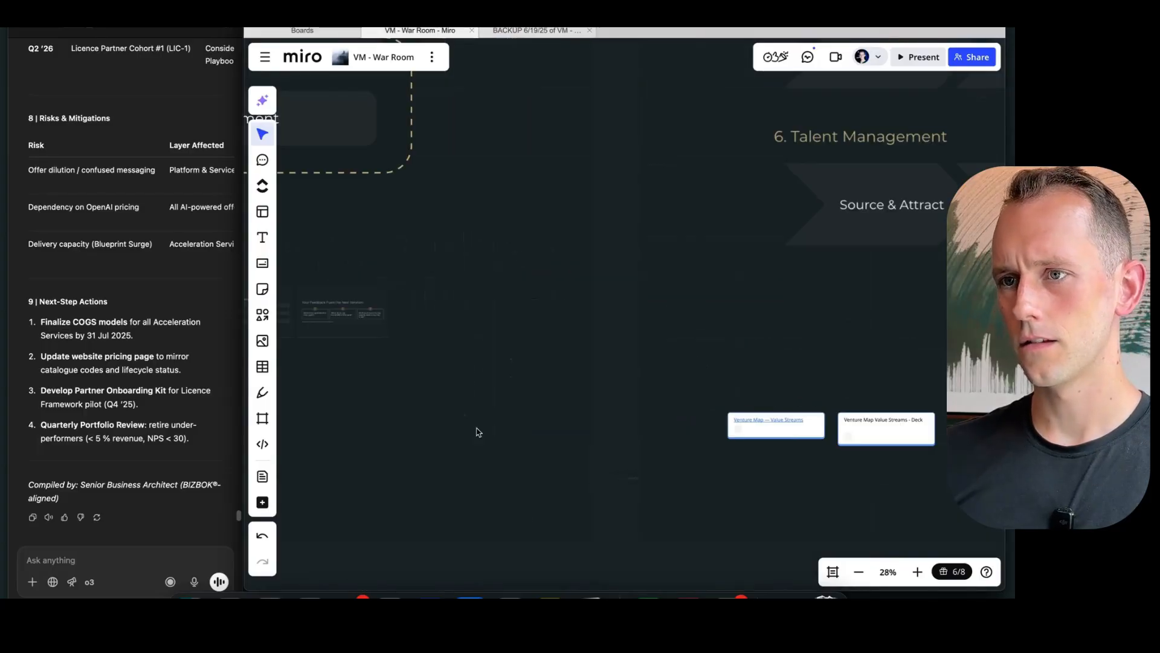
pyautogui.scroll(2, 803, 440)
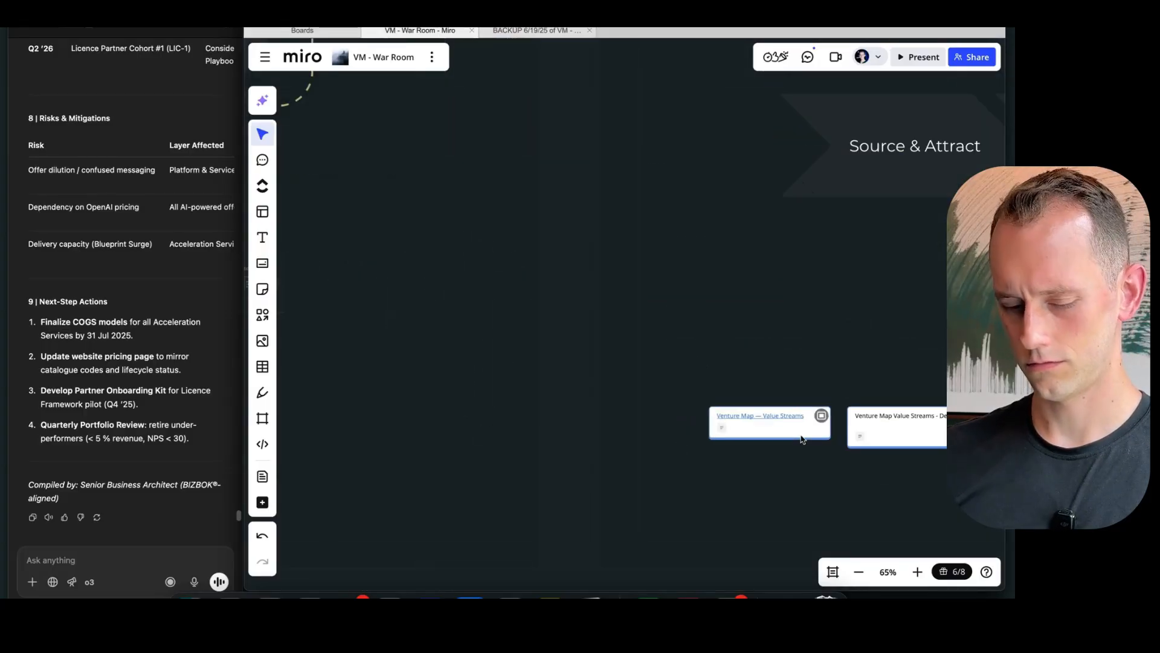
pyautogui.scroll(-7, 575, 461)
pyautogui.moveTo(487, 472); pyautogui.dragTo(771, 465)
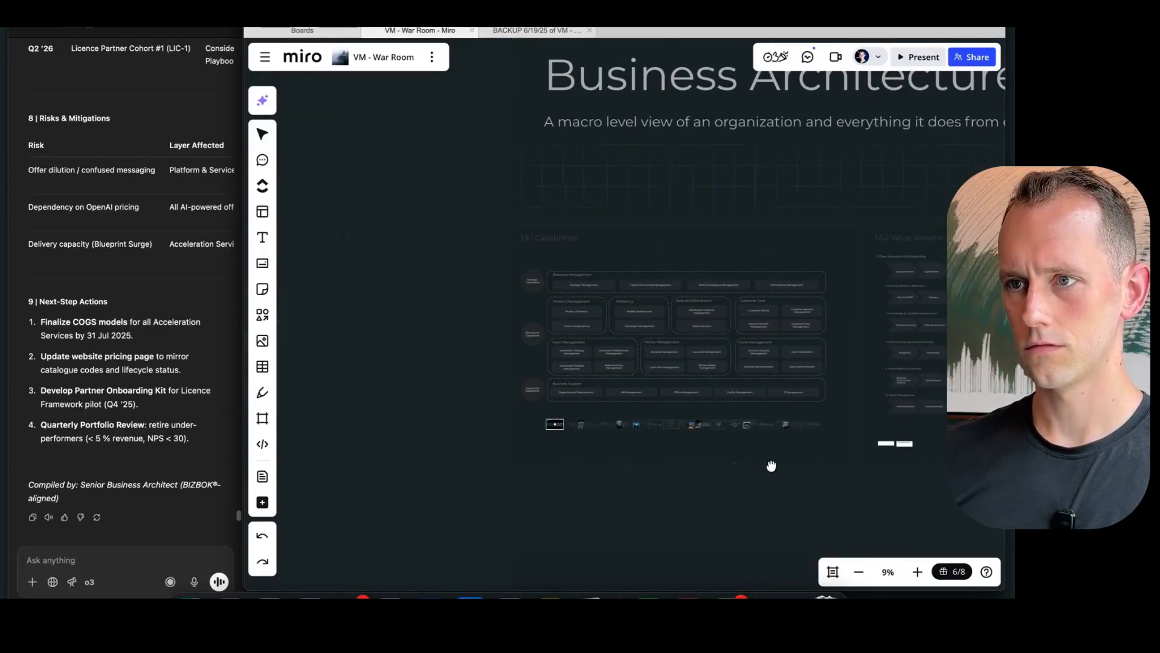
pyautogui.scroll(2, 844, 415)
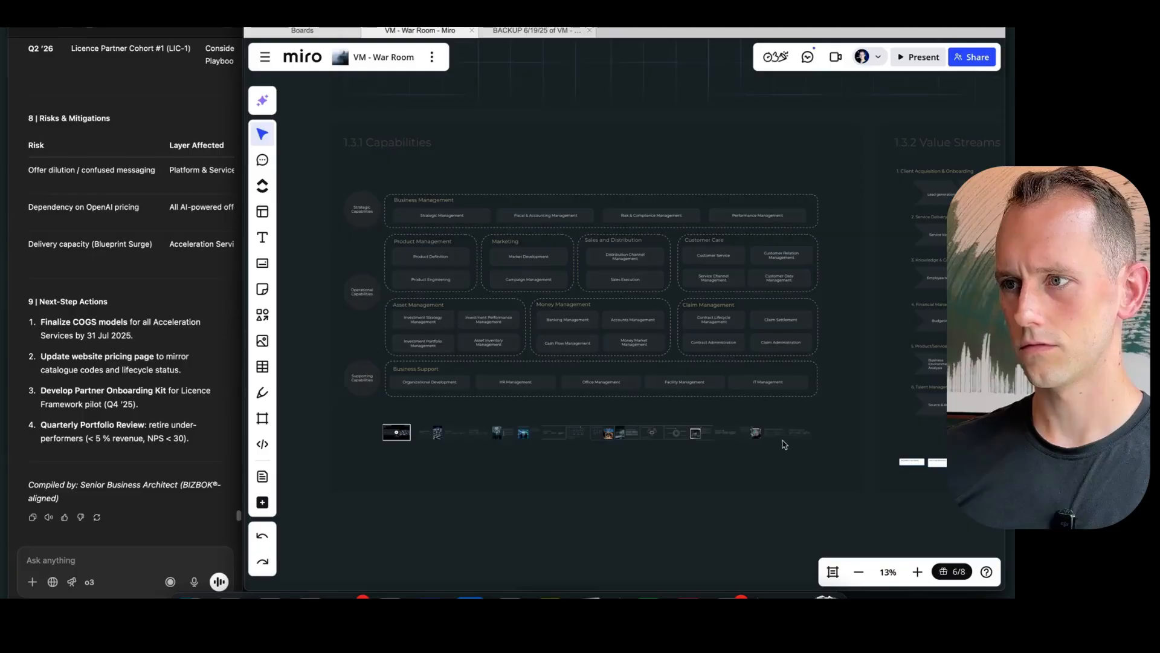
pyautogui.press('d')
pyautogui.click(346, 472)
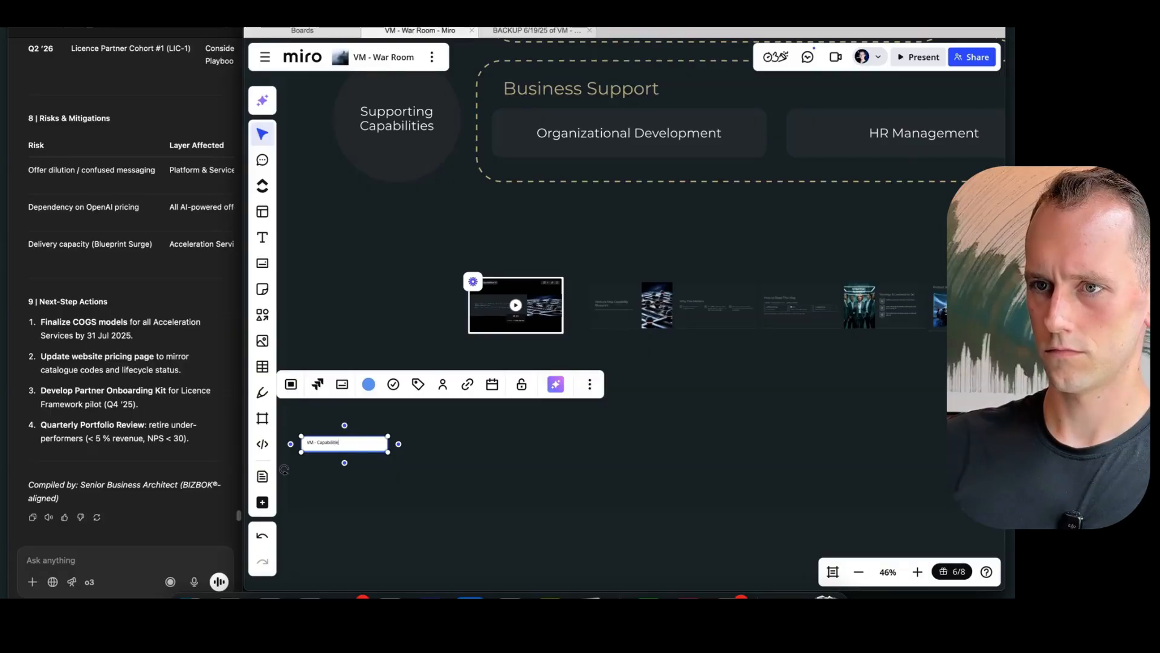
pyautogui.scroll(5, 311, 465)
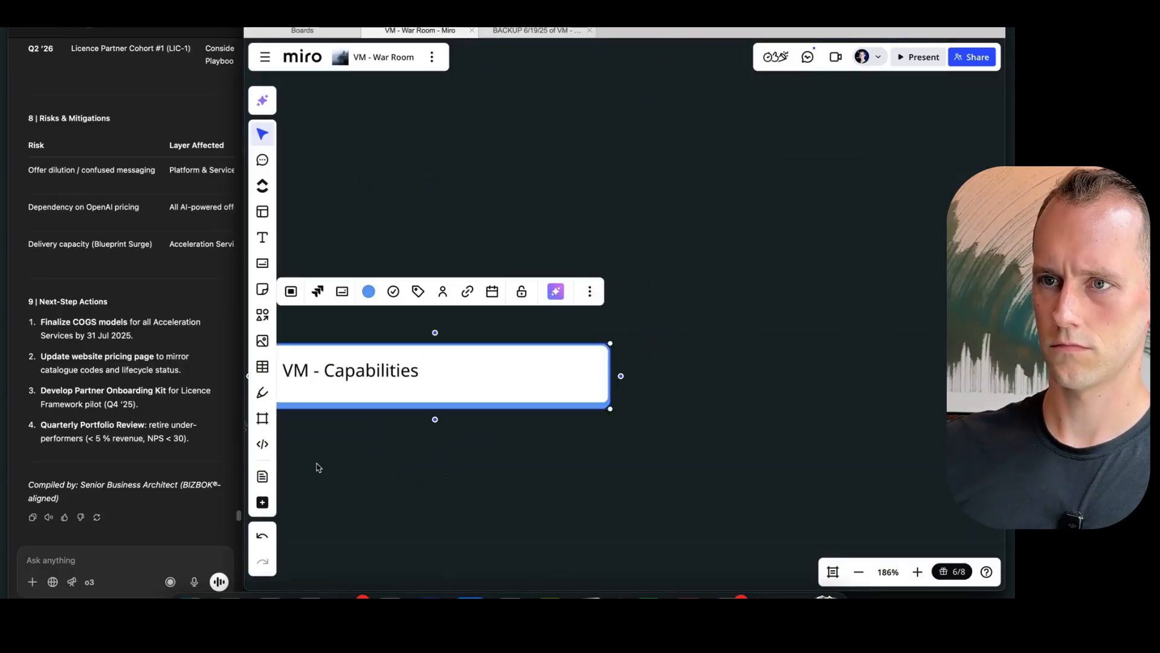
# Extend the new card's title to "VM - Capabilities V1" and try to link that title to its Gamma document.
pyautogui.write('V1')
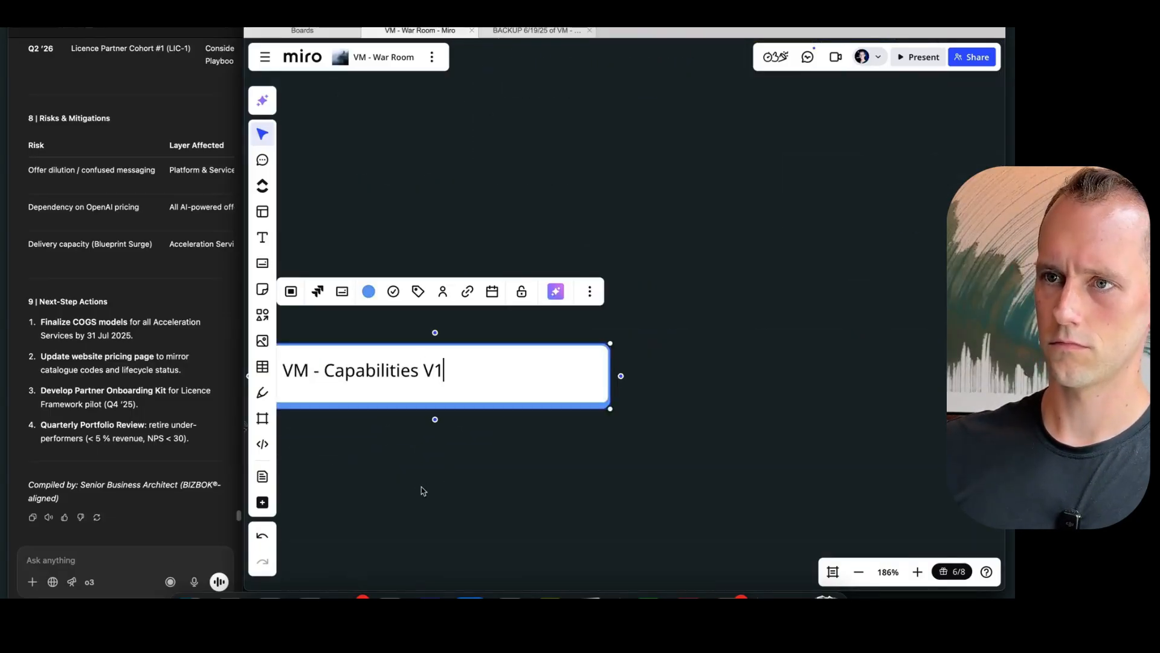
pyautogui.press('super+k')
pyautogui.press('super+v')
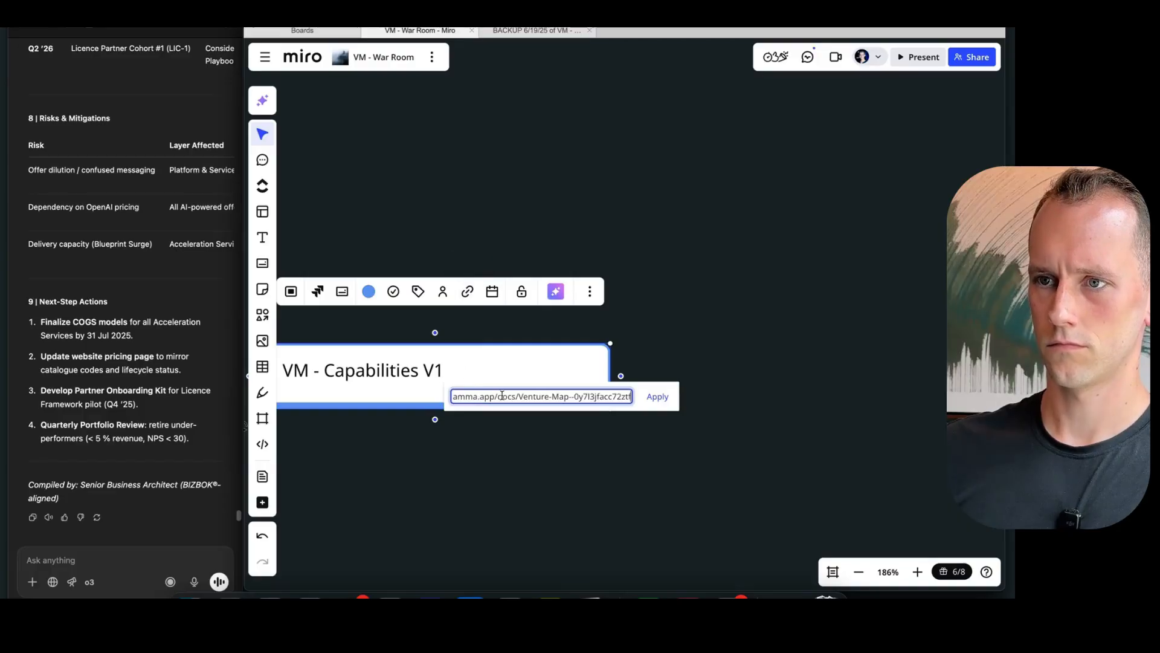
pyautogui.click(648, 403)
pyautogui.click(591, 513)
pyautogui.press('super+z')
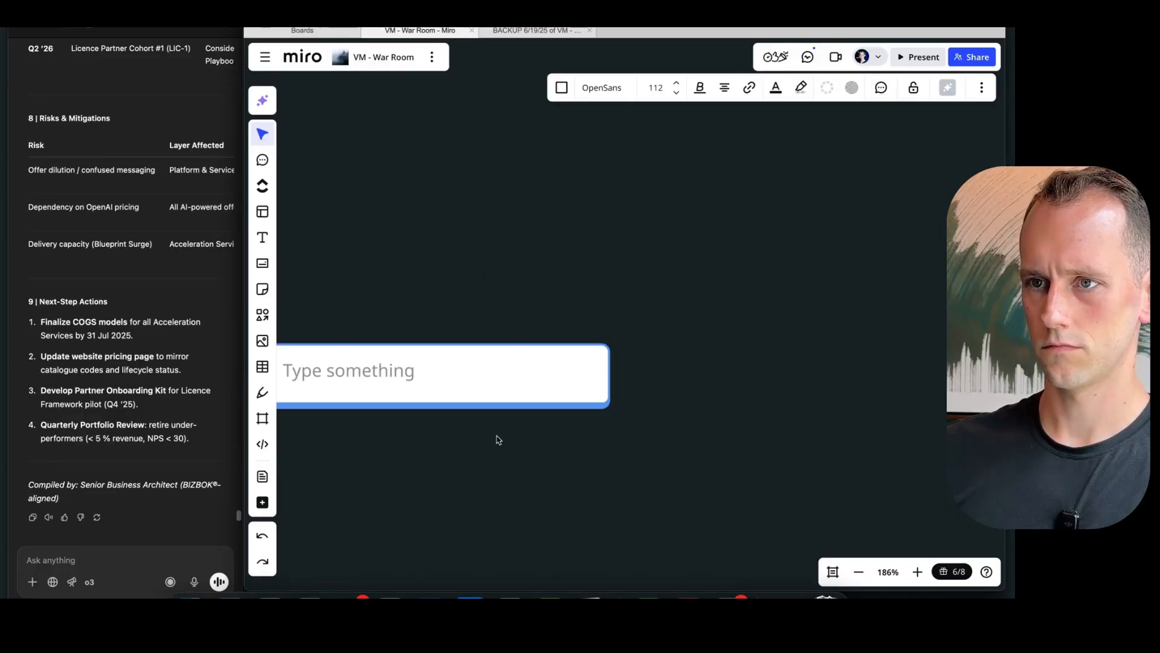
pyautogui.press('super+shift+z')
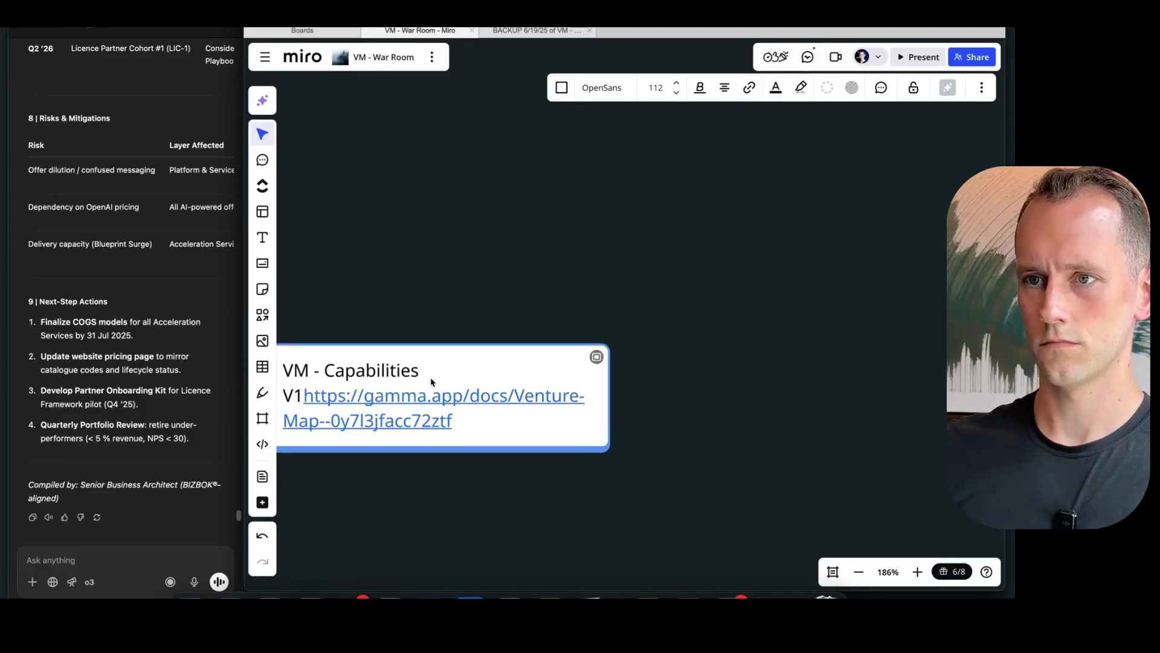
pyautogui.press('Escape')
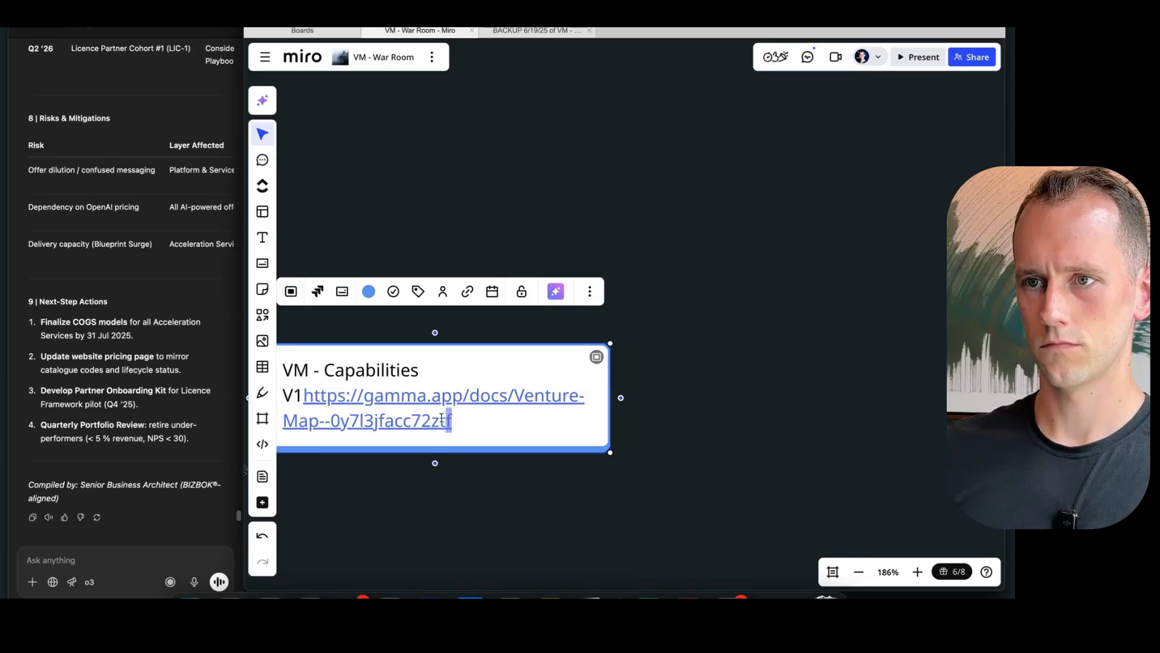
# Copy the Gamma document URL from the "VM - Capabilities V1" card's title and remove it there.
pyautogui.moveTo(448, 420); pyautogui.dragTo(308, 395)
pyautogui.hotkey('ctrl', 'c')
pyautogui.press('BackSpace')
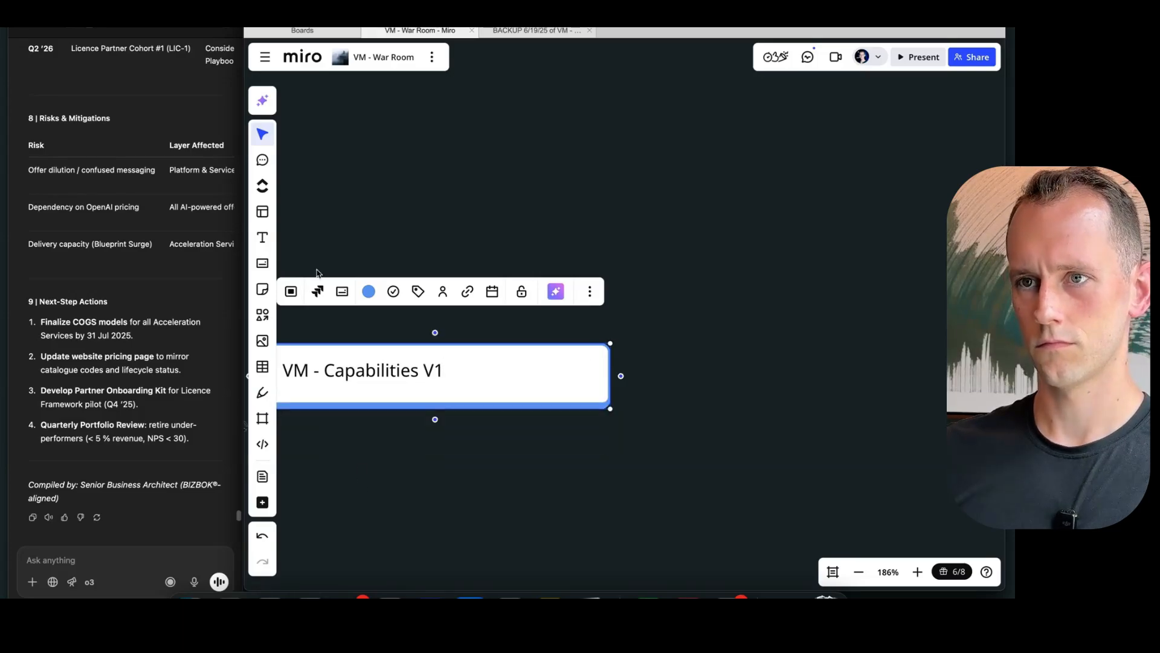
# Add the copied Gamma document URL as a link in the "VM - Capabilities V1" card's description and close its details.
pyautogui.click(298, 294)
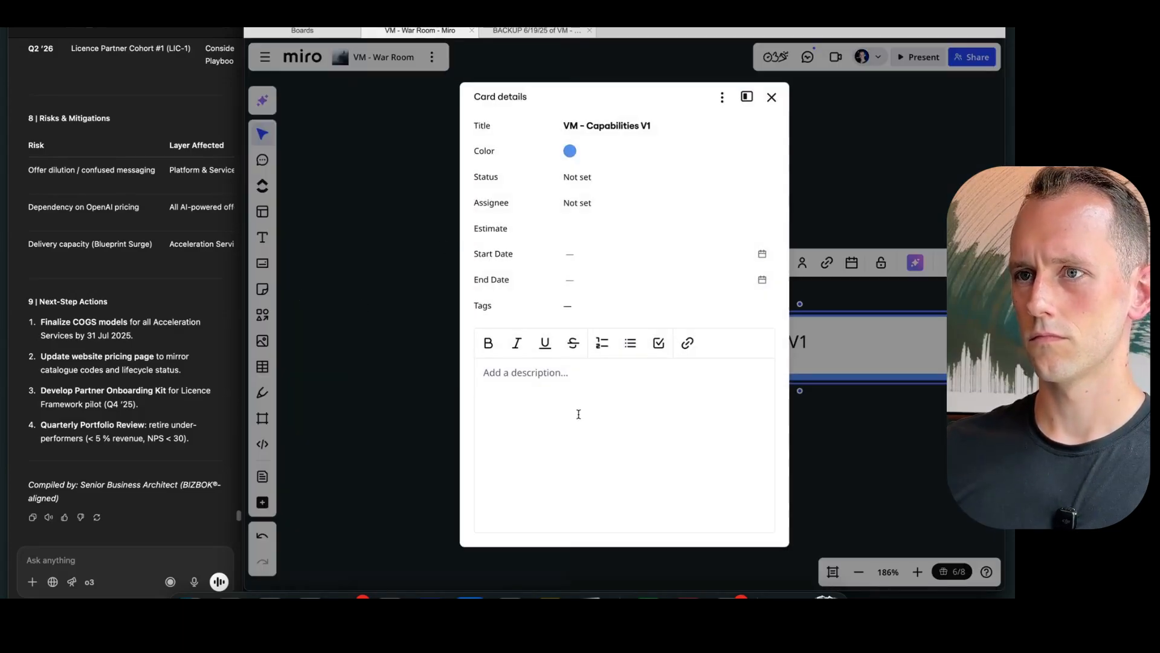
pyautogui.click(576, 377)
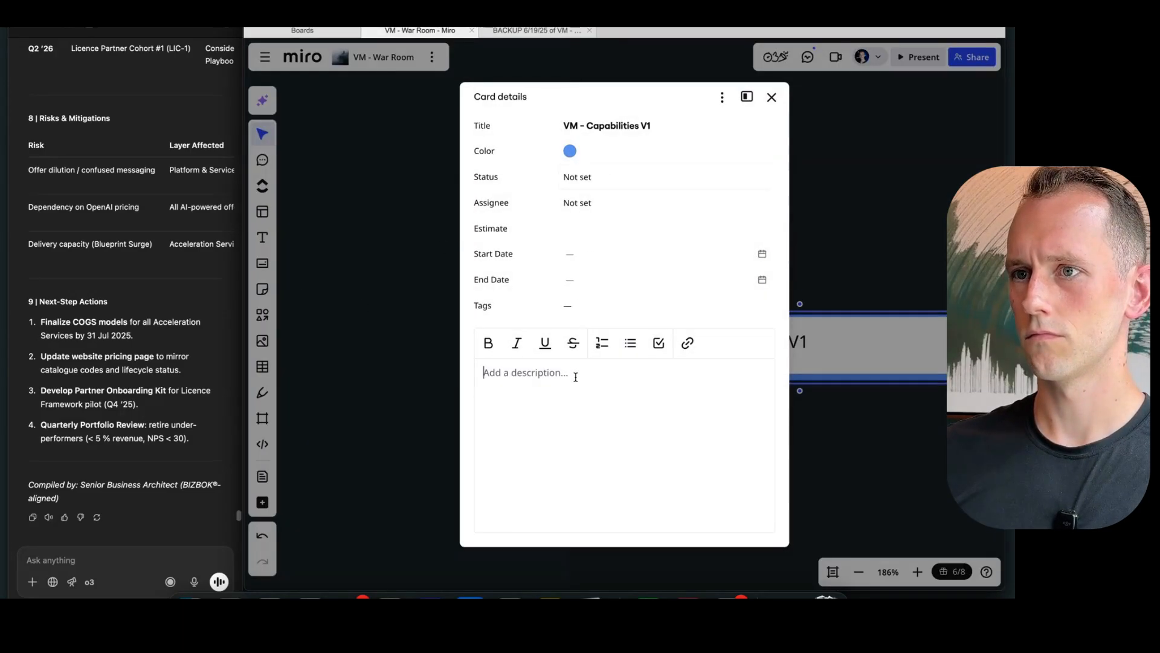
pyautogui.click(685, 343)
pyautogui.hotkey('ctrl', 'v')
pyautogui.click(686, 393)
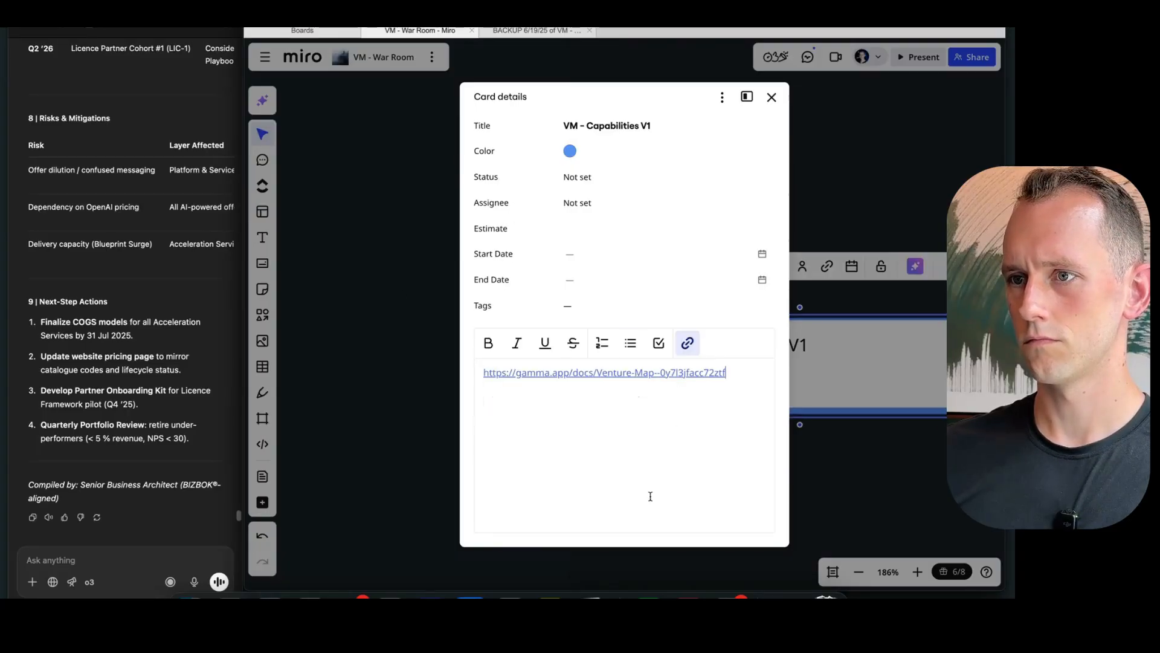
pyautogui.click(414, 434)
pyautogui.scroll(-10, 460, 450)
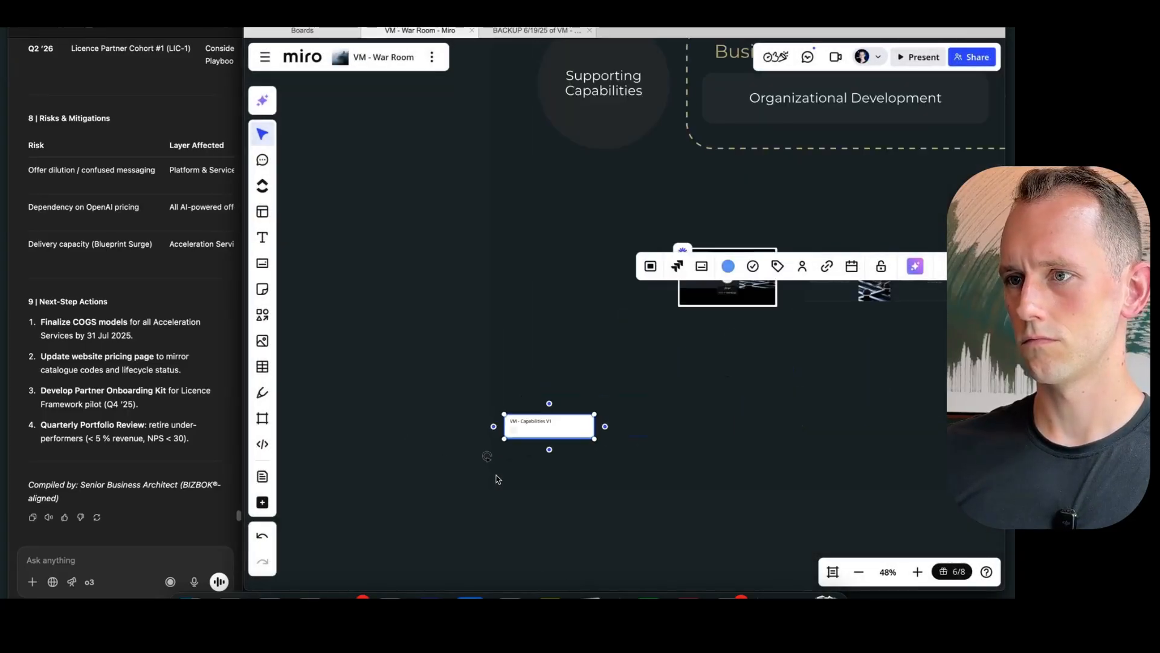
pyautogui.click(797, 529)
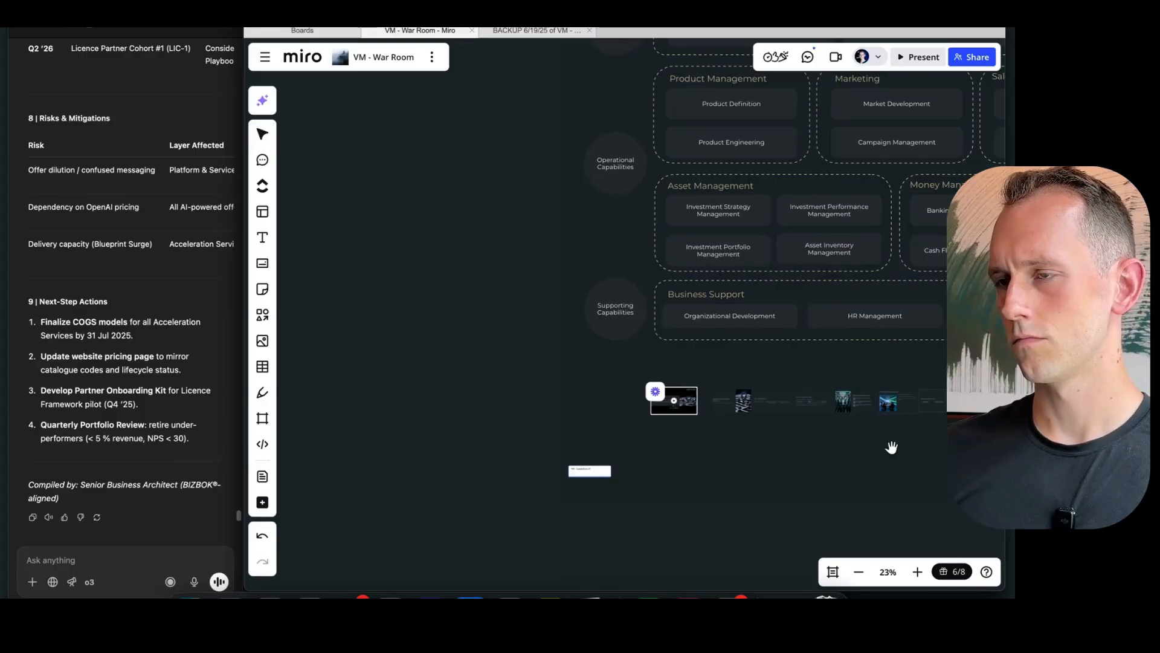
pyautogui.scroll(-5, 689, 465)
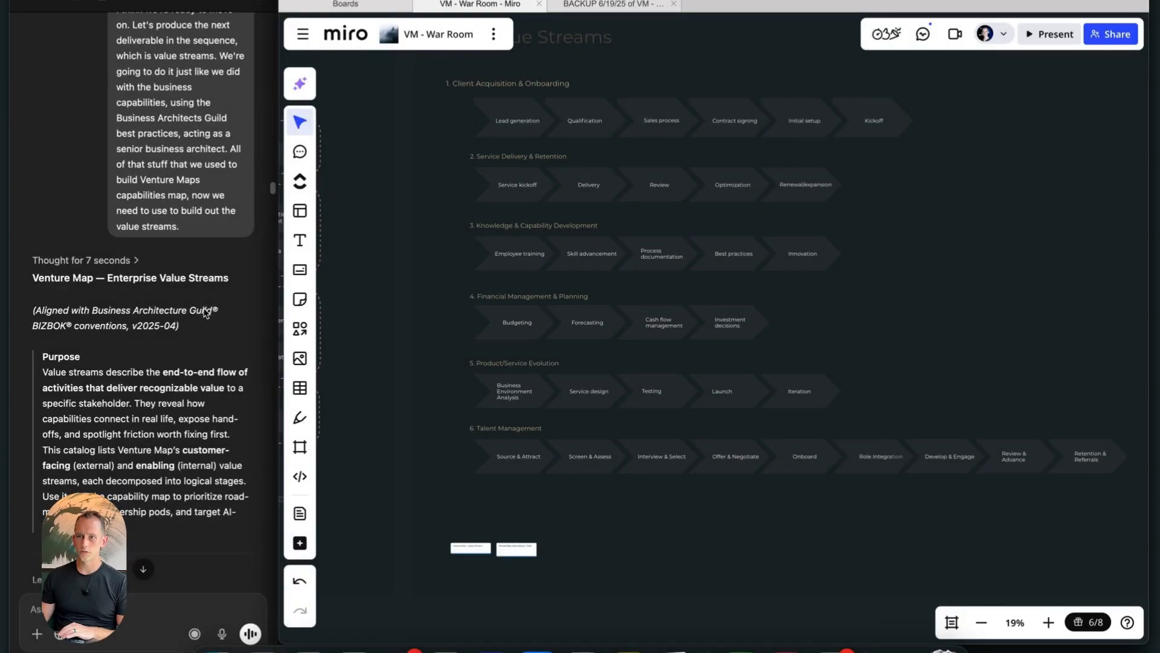
# Read through ChatGPT's "Venture Map — Enterprise Value Streams" response and copy the whole response.
pyautogui.scroll(-5, 205, 313)
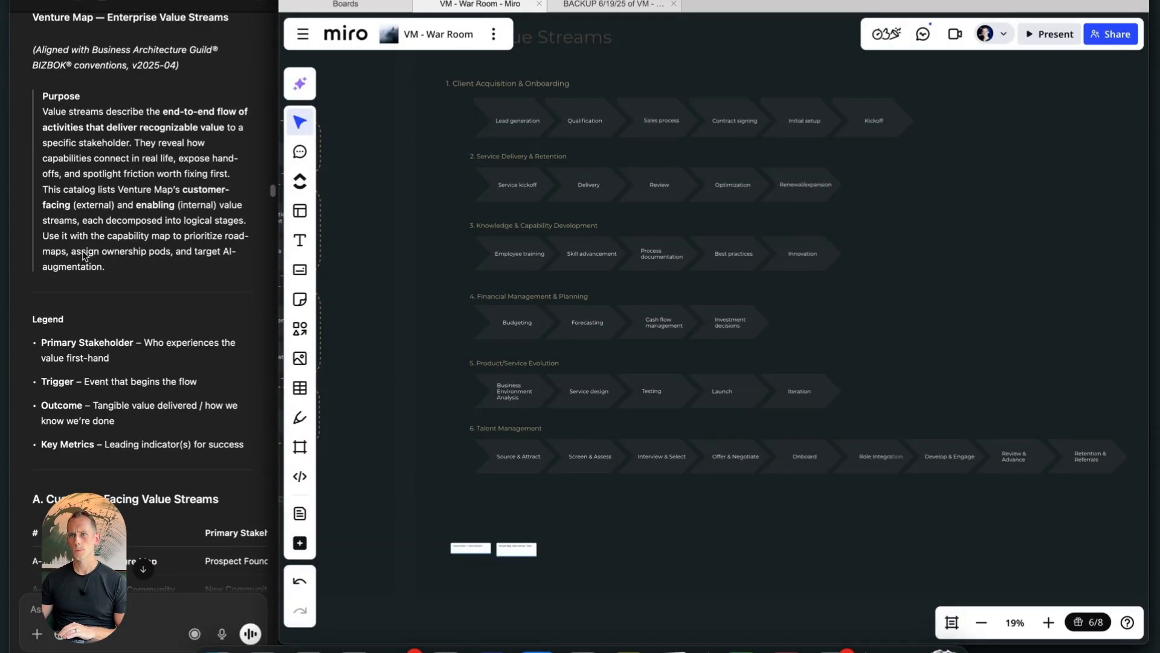
pyautogui.scroll(1, 85, 257)
pyautogui.scroll(-15, 105, 328)
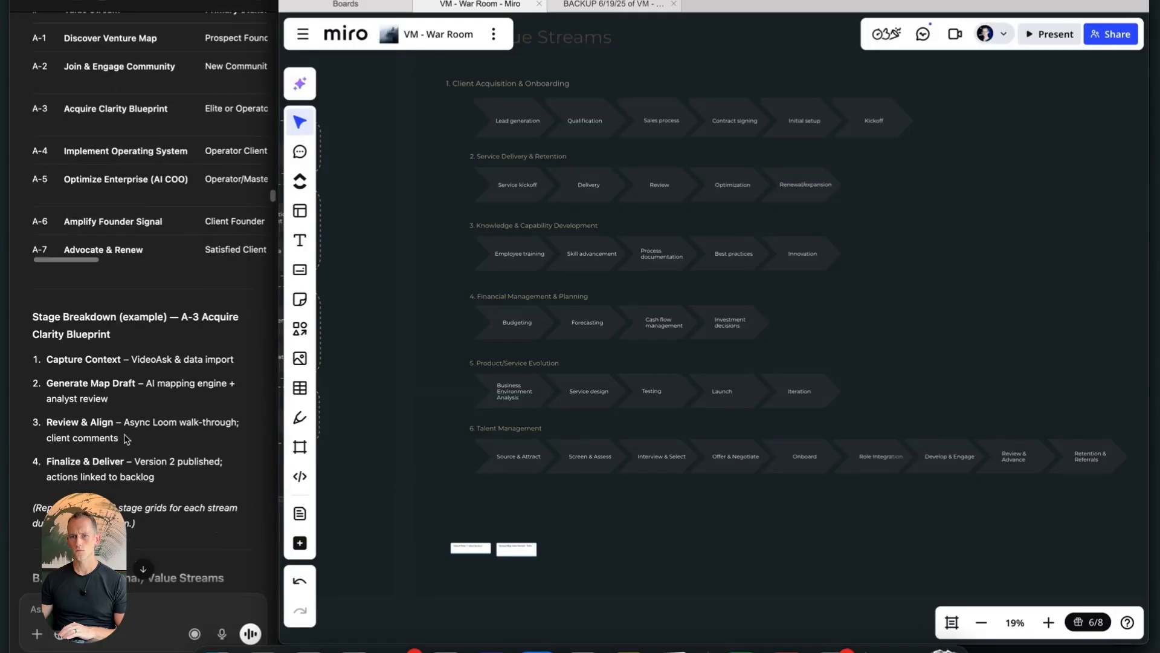
pyautogui.scroll(-15, 126, 439)
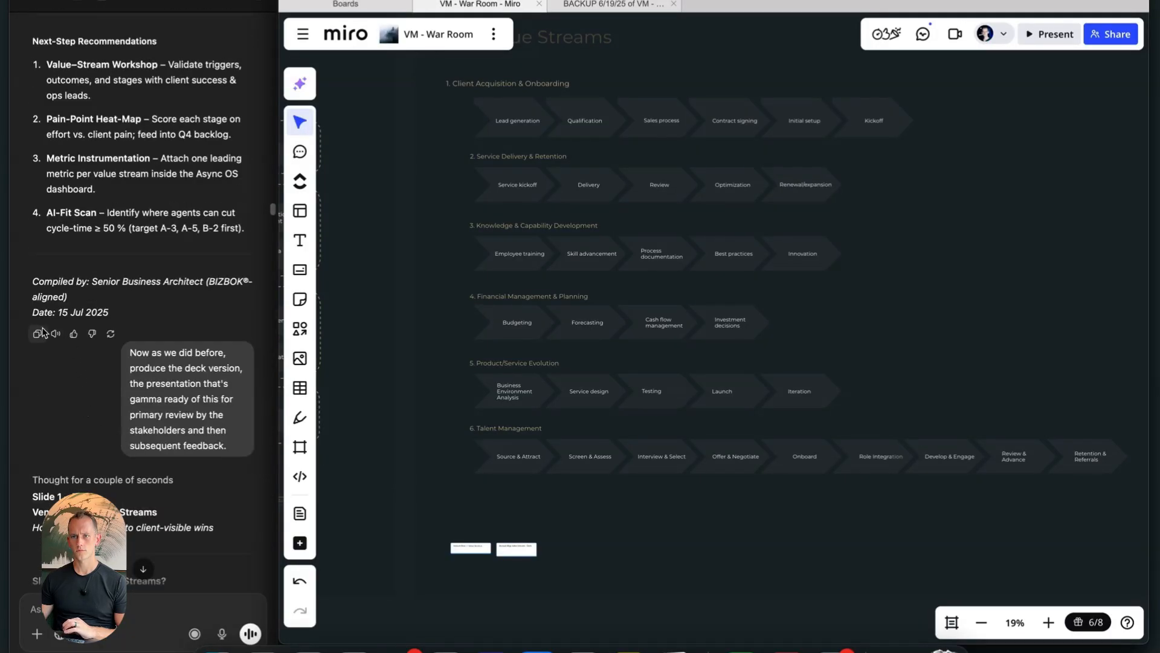
pyautogui.click(38, 333)
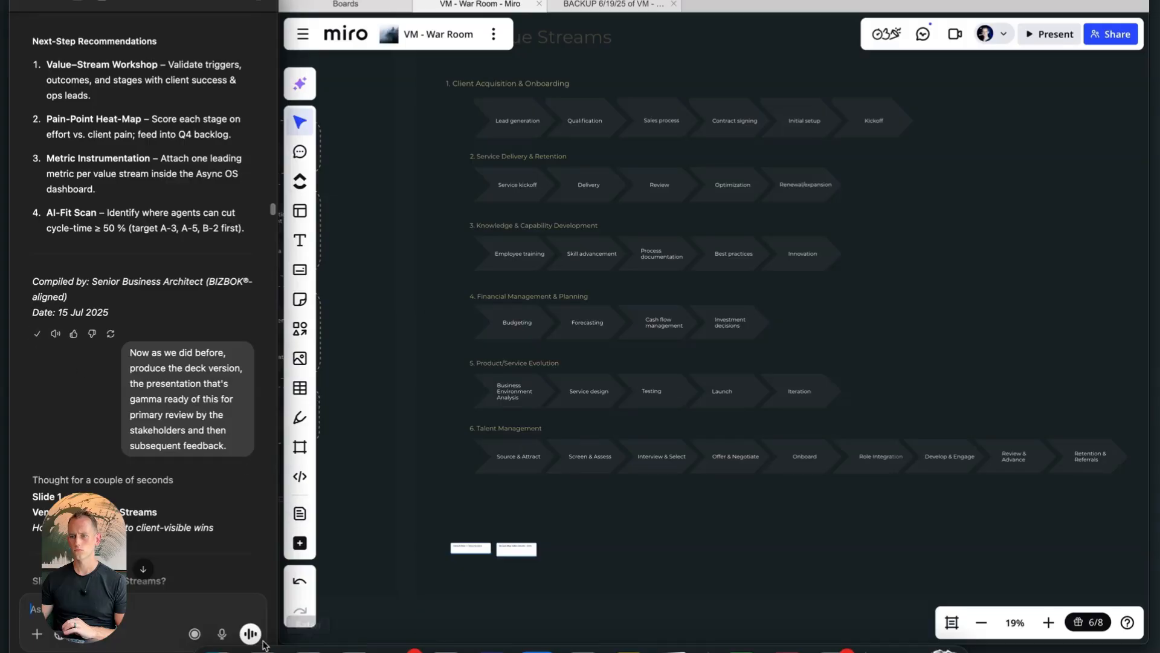
pyautogui.click(308, 650)
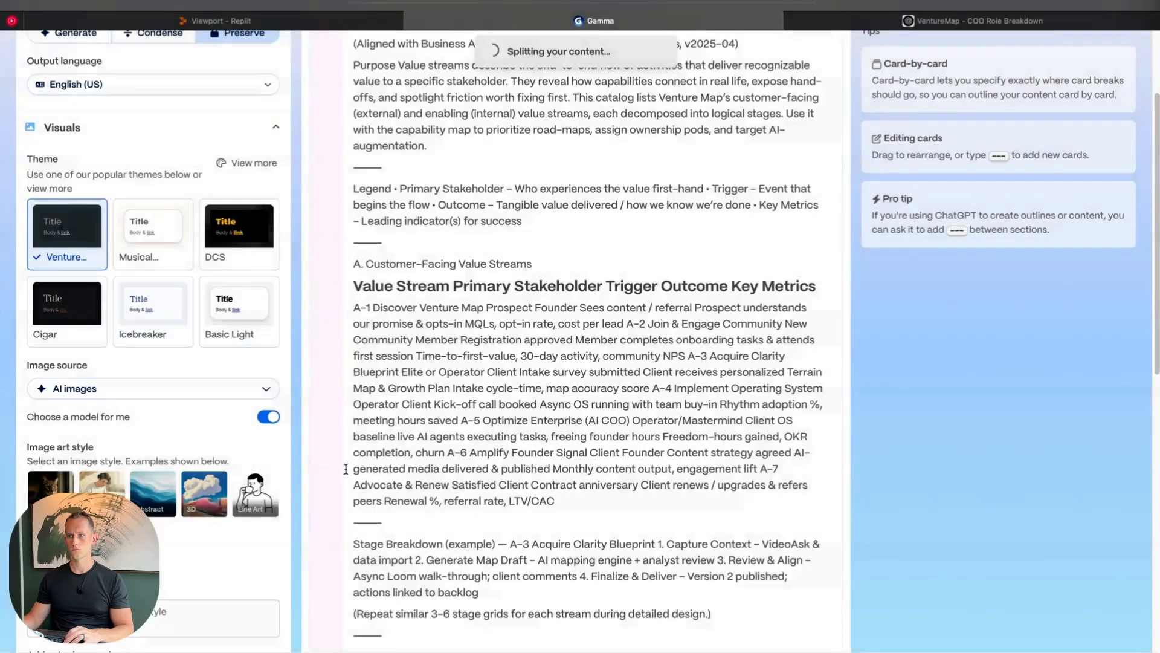
# In Gamma, check the split content and review the generated Value Streams cards from the customer-facing streams through Document Information.
pyautogui.scroll(-1, 305, 500)
pyautogui.scroll(-2, 305, 500)
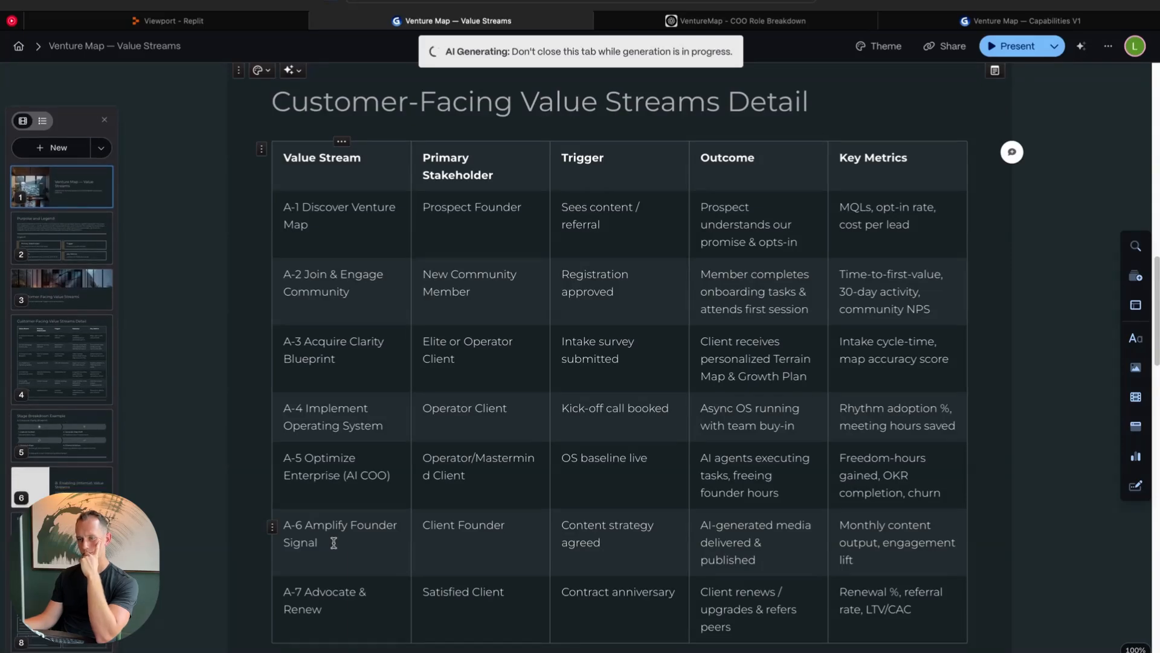
pyautogui.scroll(-1, 333, 542)
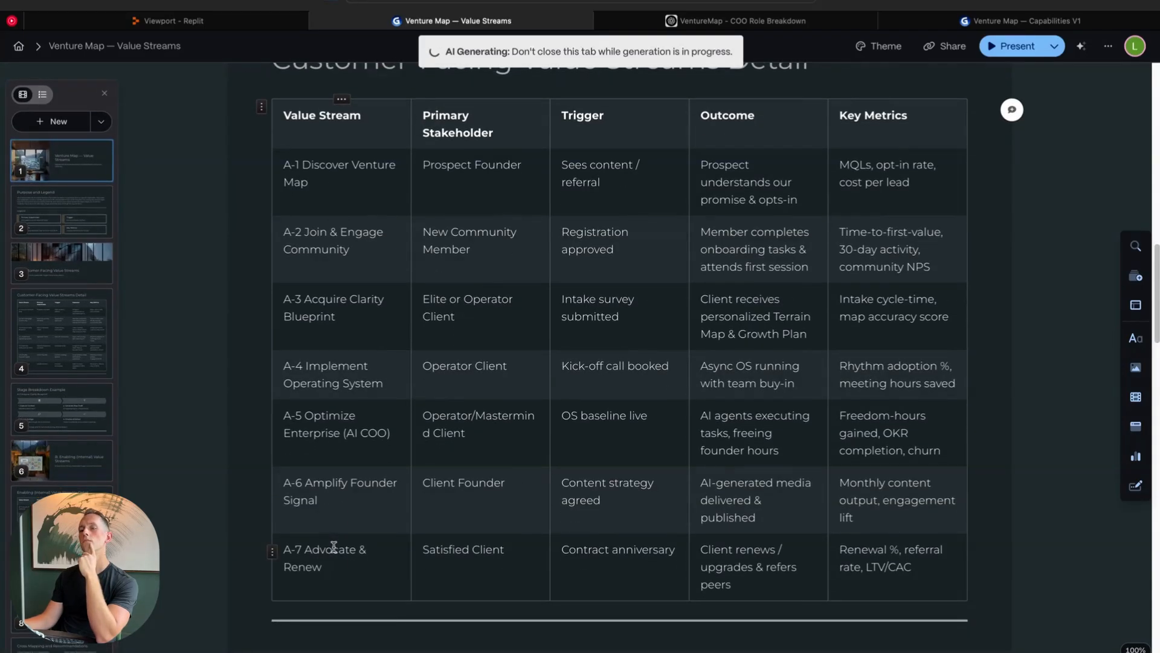
pyautogui.scroll(1, 334, 546)
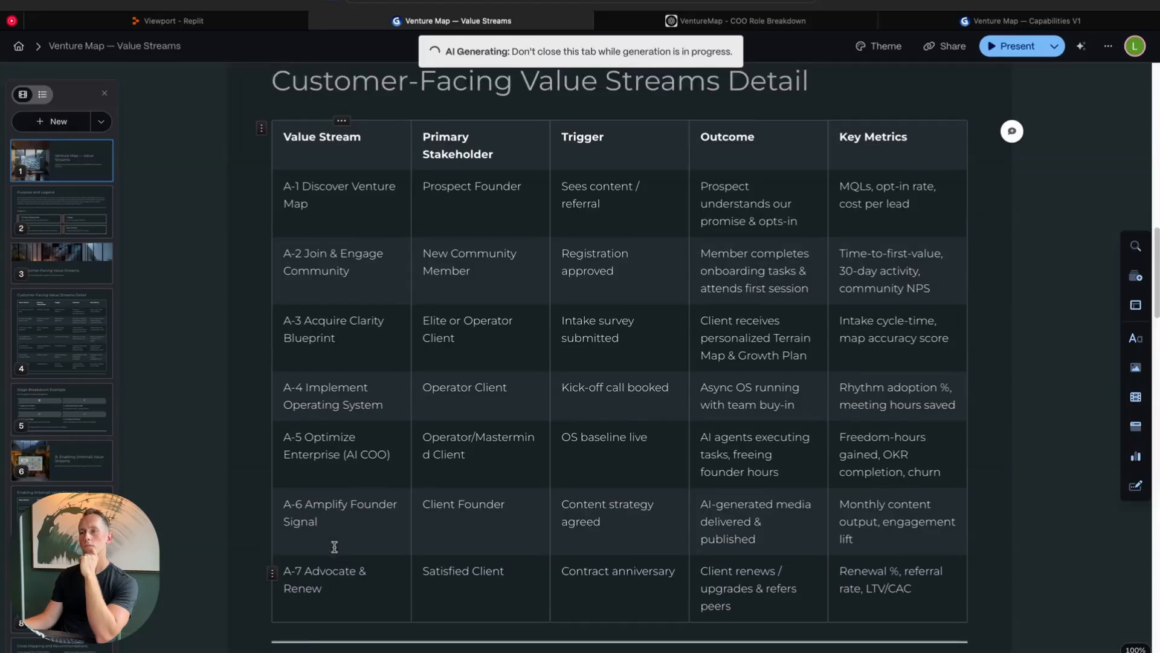
pyautogui.scroll(5, 335, 547)
pyautogui.scroll(2, 336, 547)
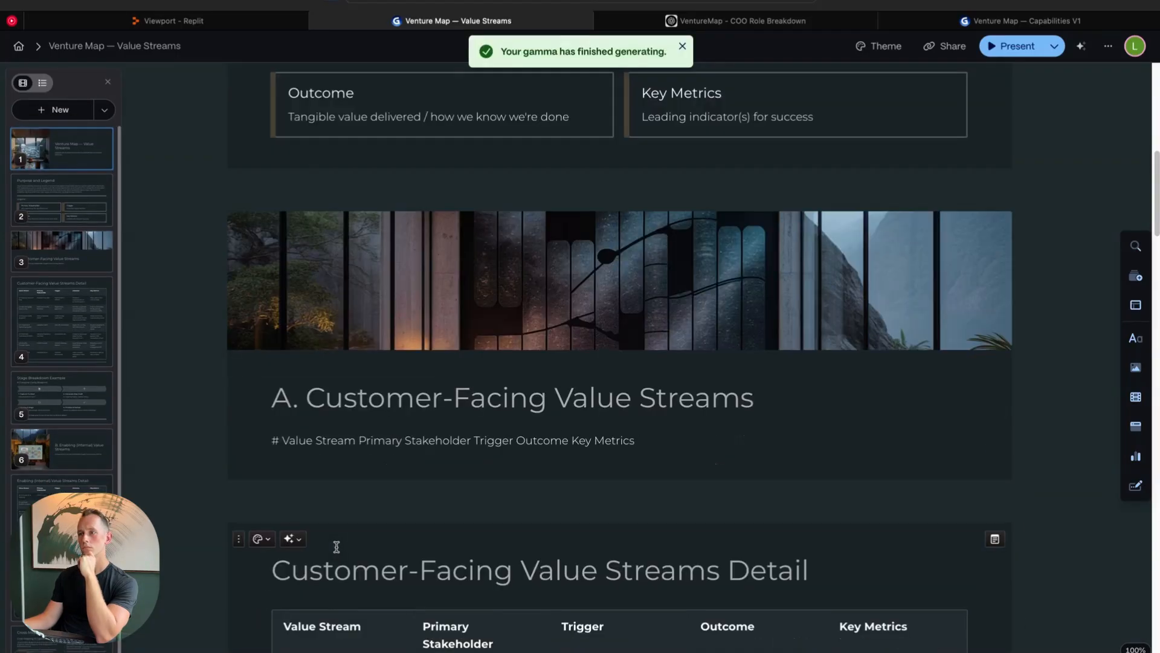
pyautogui.scroll(-20, 337, 547)
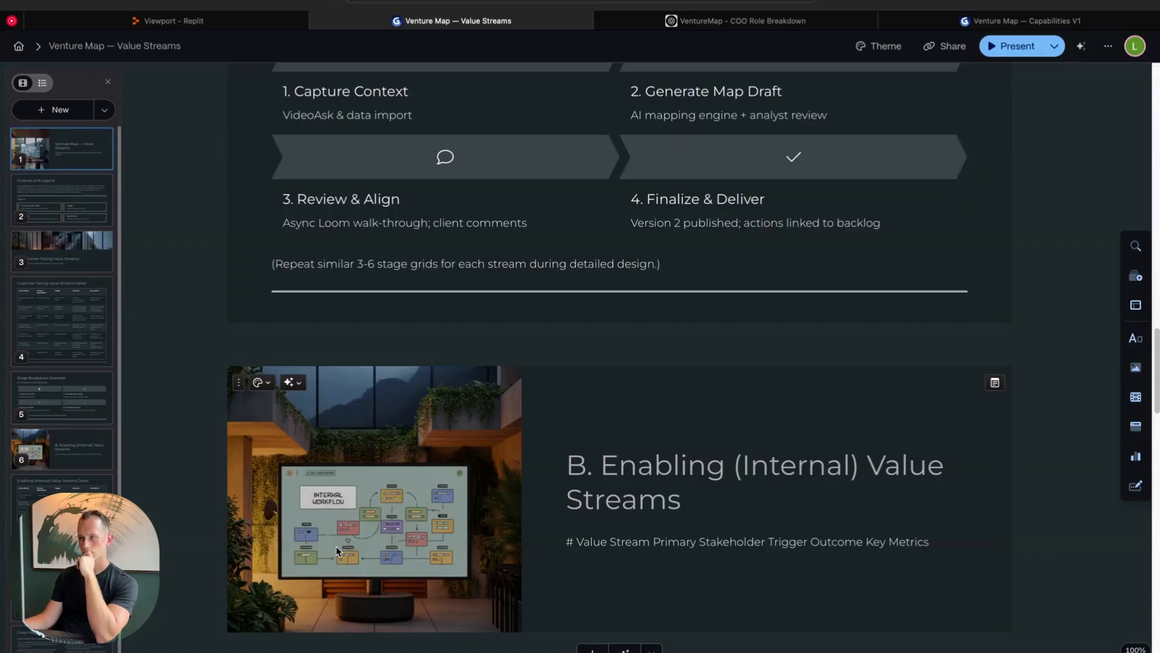
pyautogui.scroll(-7, 337, 549)
pyautogui.scroll(-12, 337, 547)
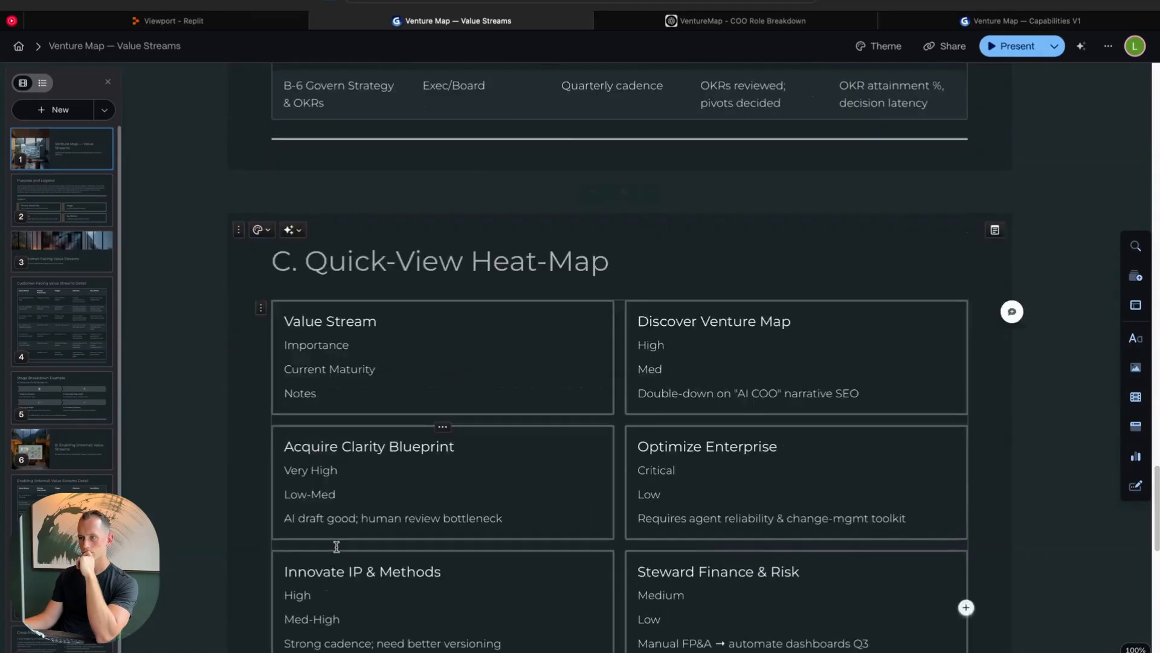
pyautogui.scroll(-6, 336, 546)
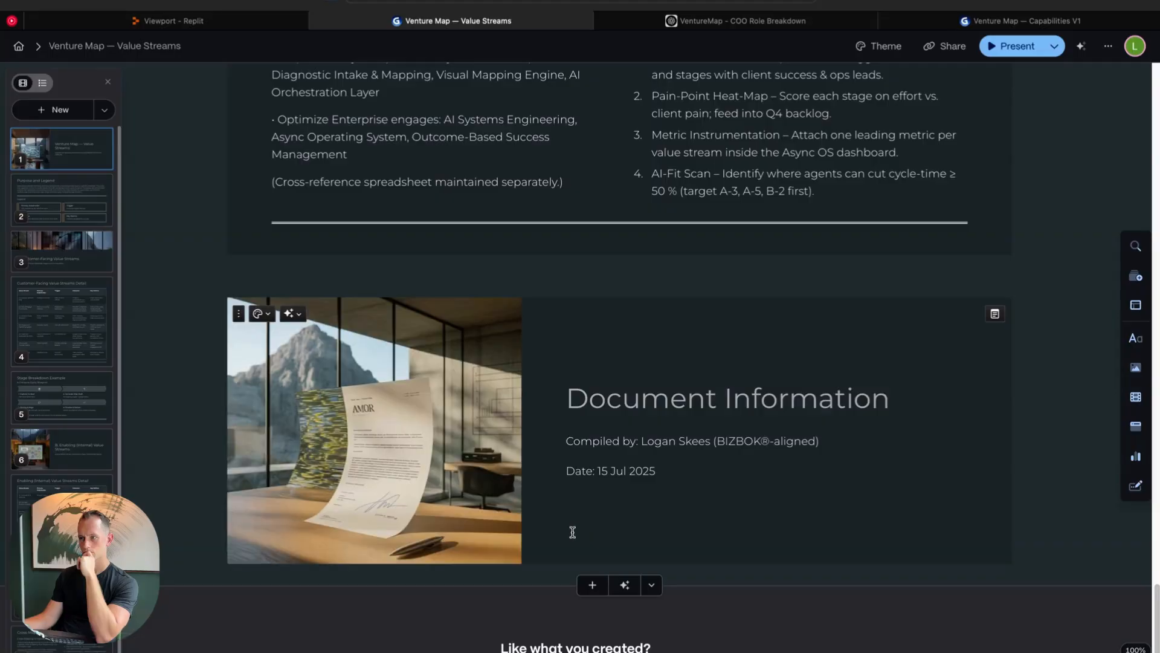
# Inspect the Document Information card's AI image and its prompt at enlarged size, and close the image settings.
pyautogui.click(357, 442)
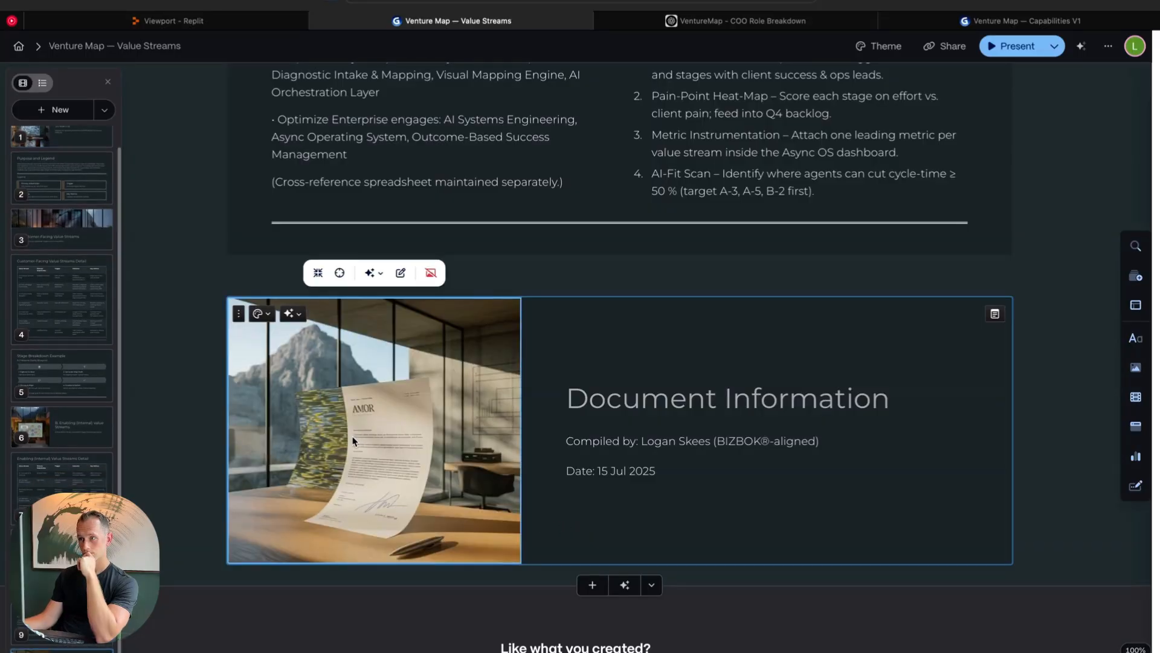
pyautogui.click(400, 272)
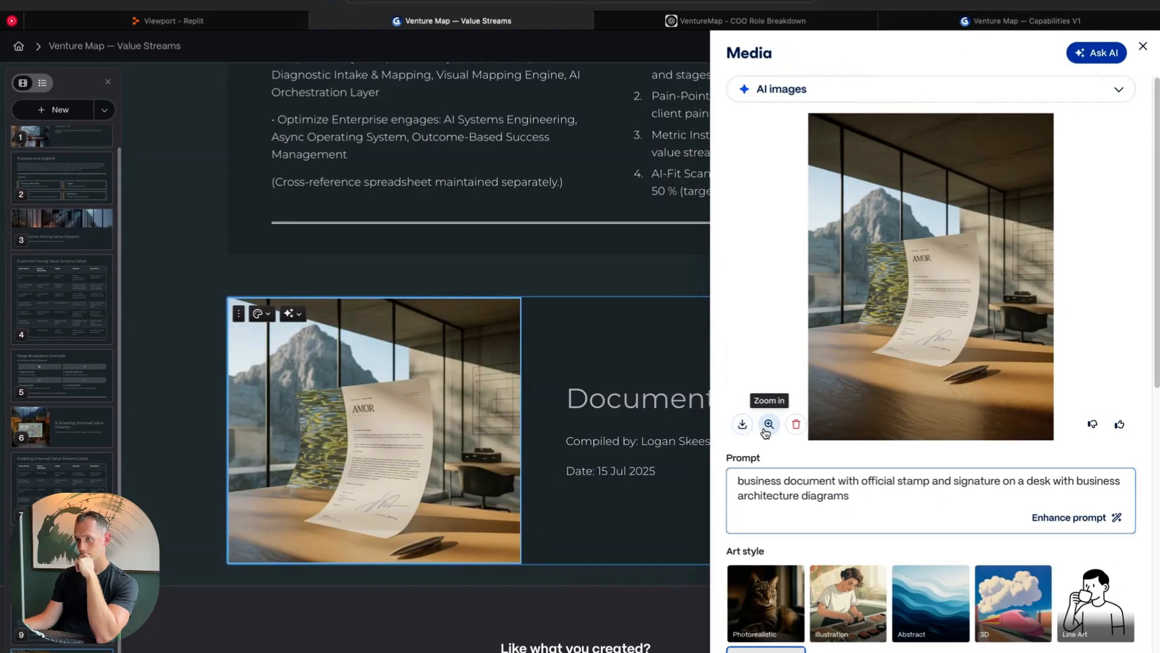
pyautogui.click(769, 424)
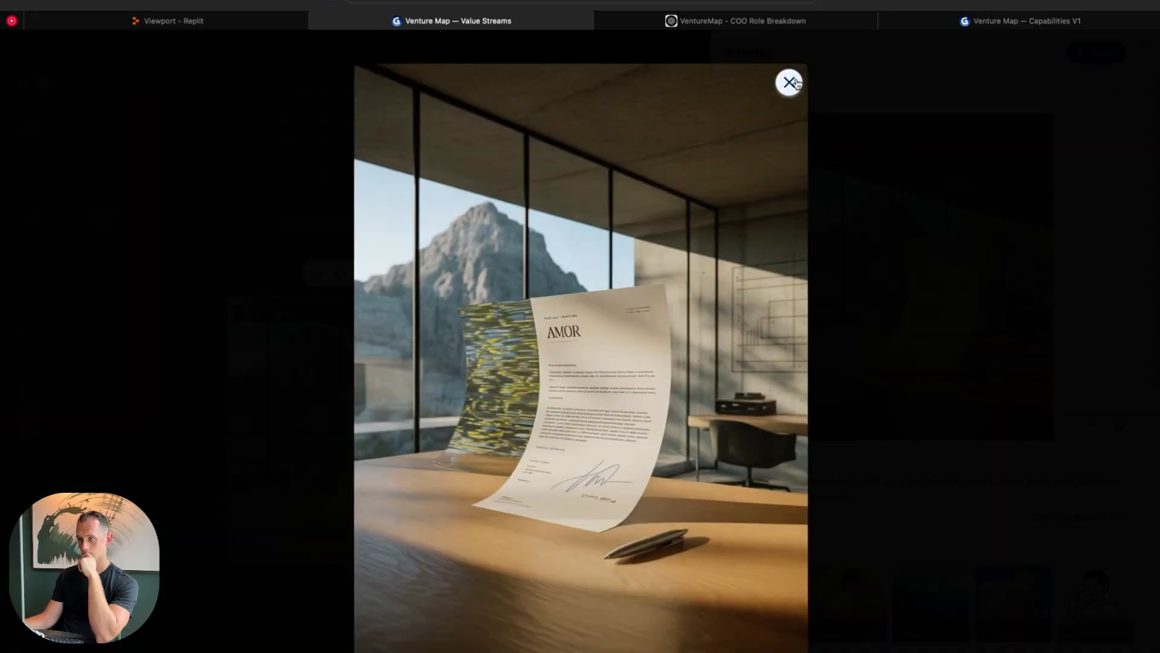
pyautogui.click(790, 83)
pyautogui.click(616, 269)
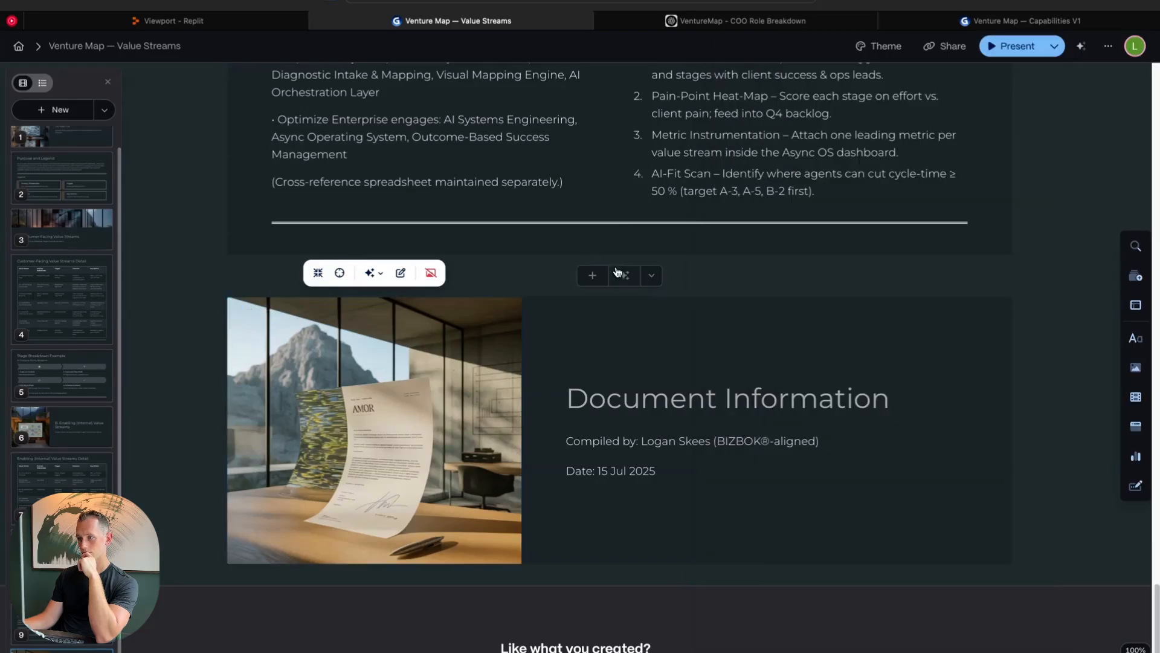
# Return to the "Venture Map — Value Streams" title card and inspect its AI image at enlarged size.
pyautogui.scroll(10, 814, 337)
pyautogui.scroll(7, 815, 339)
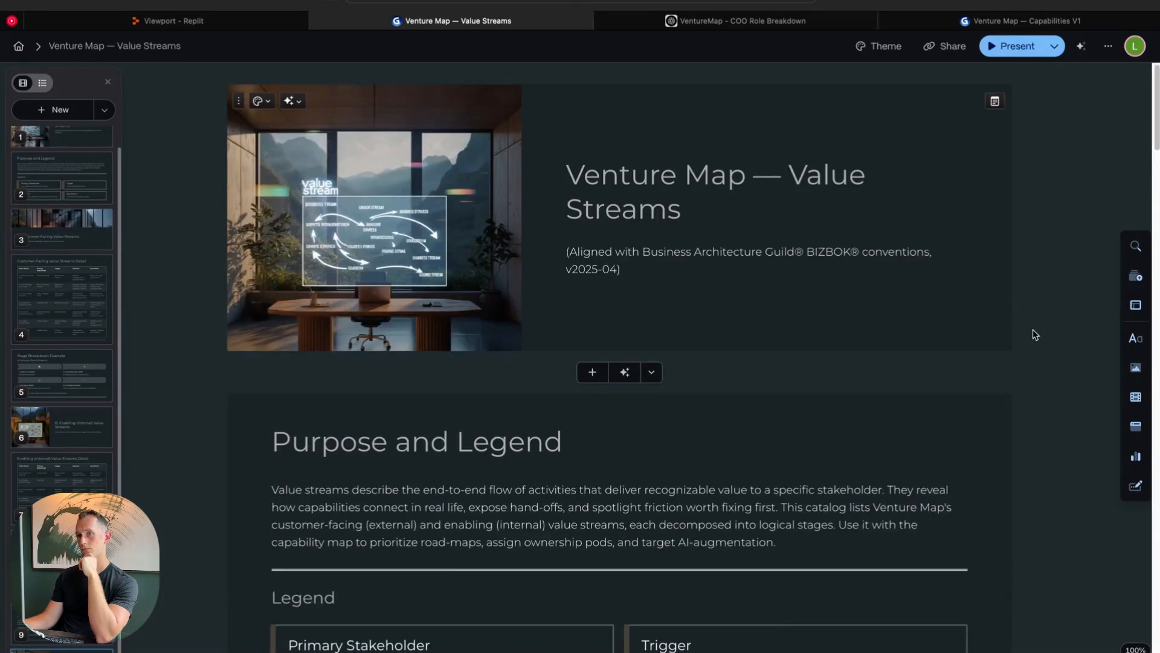
pyautogui.doubleClick(370, 213)
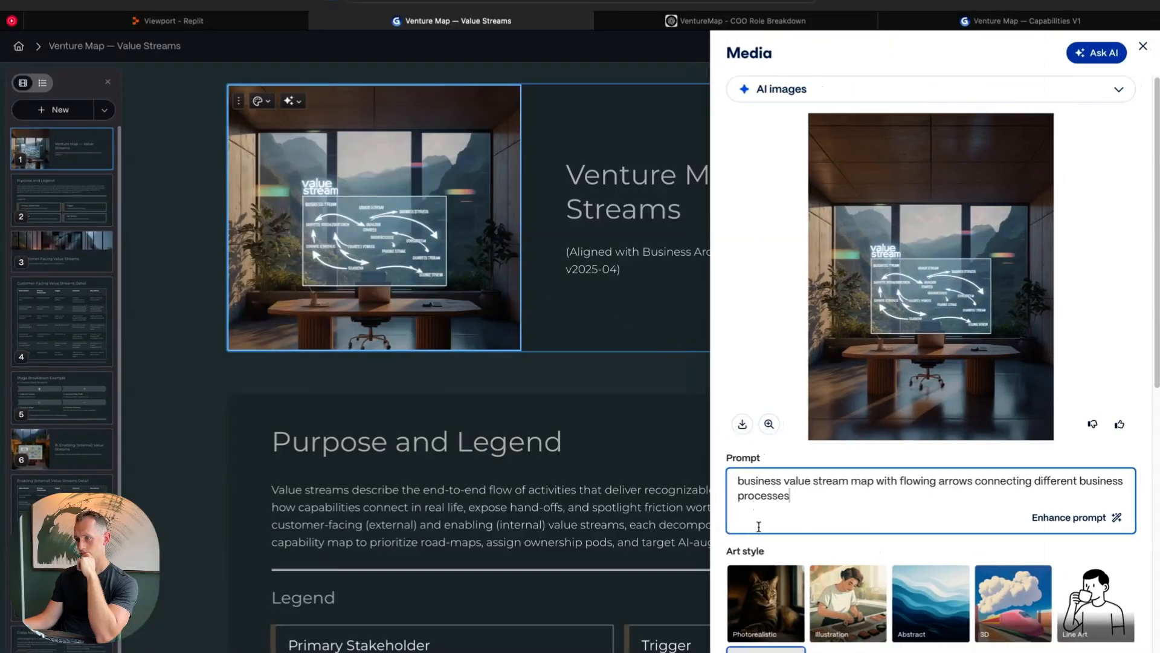
pyautogui.click(767, 425)
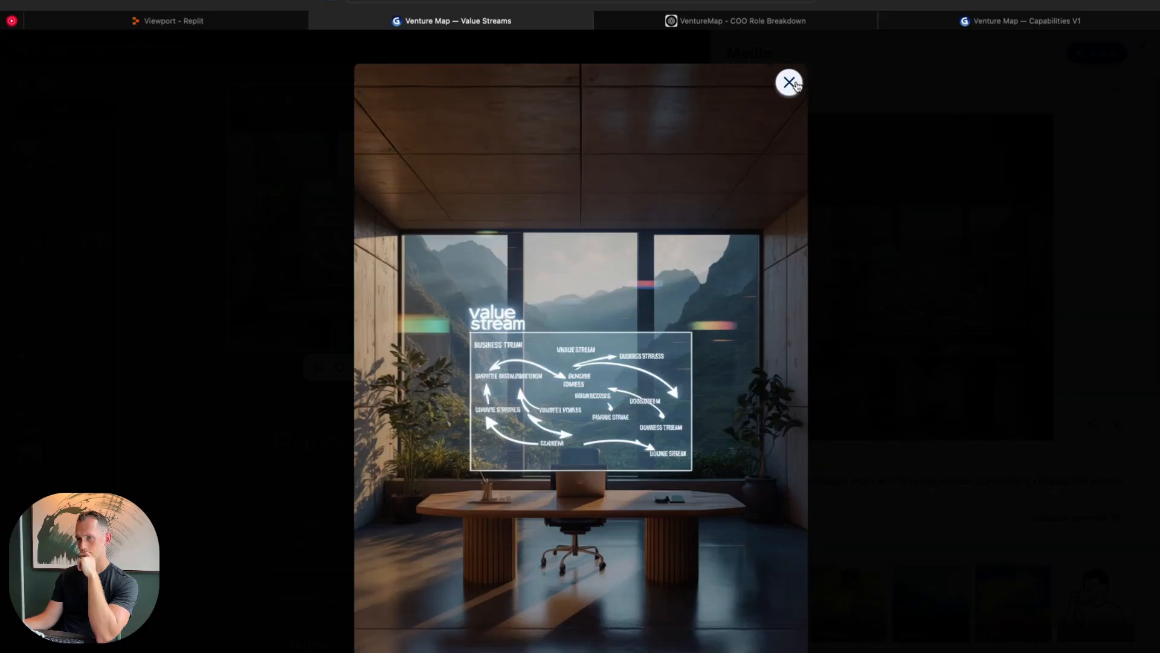
pyautogui.click(789, 83)
pyautogui.click(218, 436)
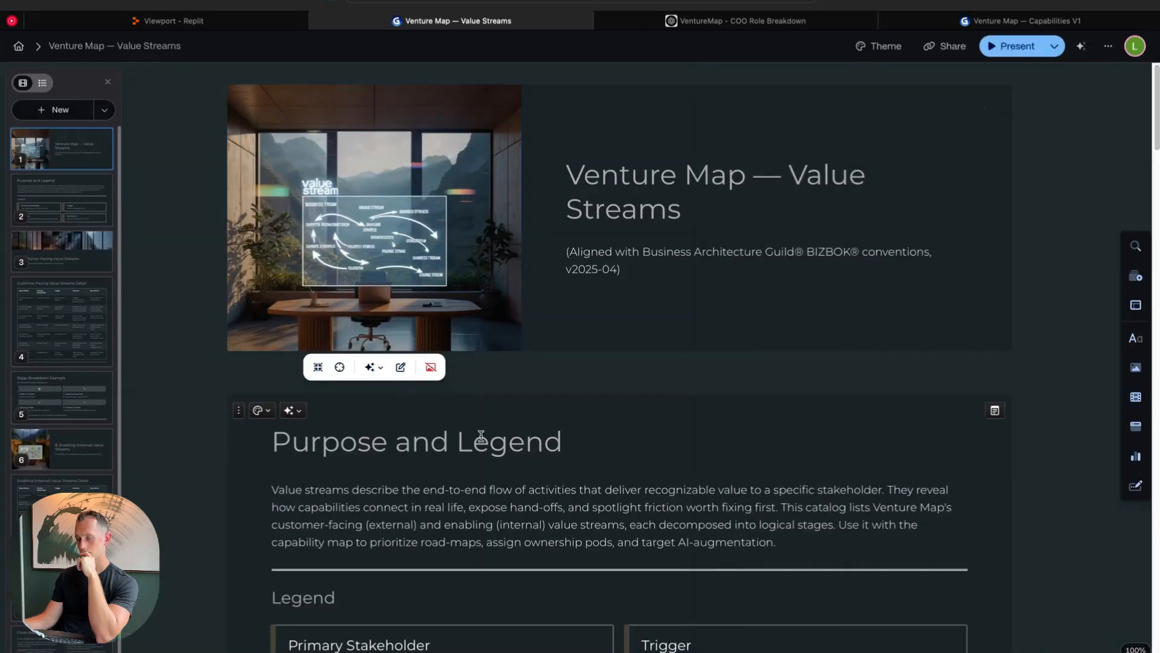
# Skim the Value Streams document again from its title card through Cross-Mapping and Recommendations.
pyautogui.scroll(-1, 759, 456)
pyautogui.scroll(1, 760, 457)
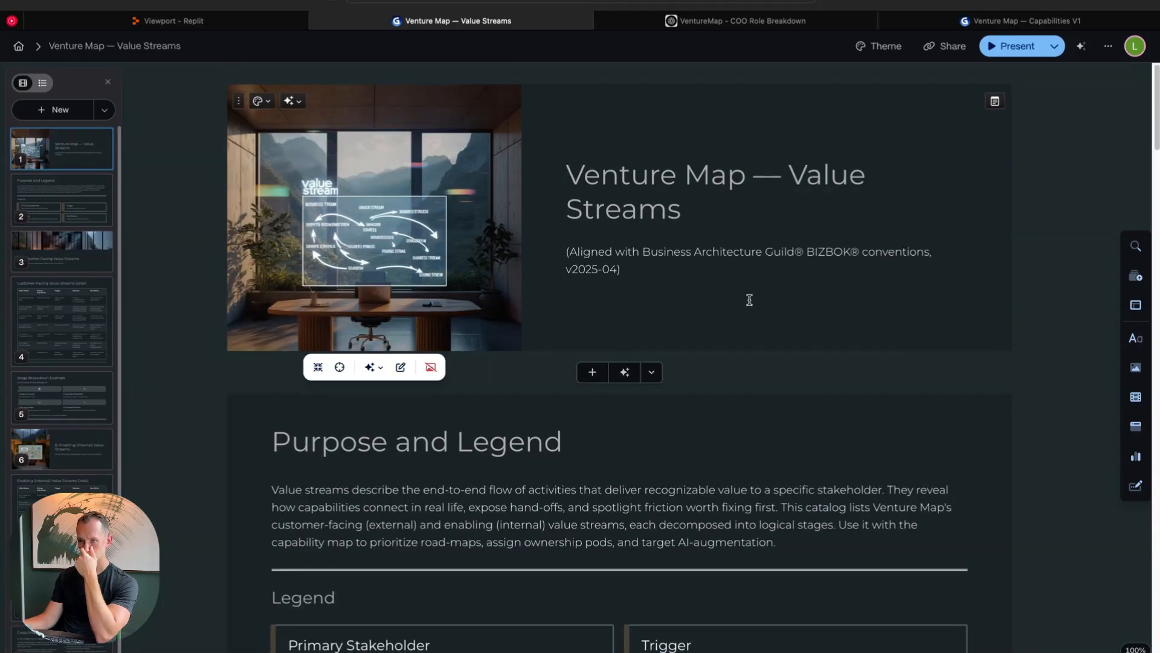
pyautogui.scroll(-20, 738, 306)
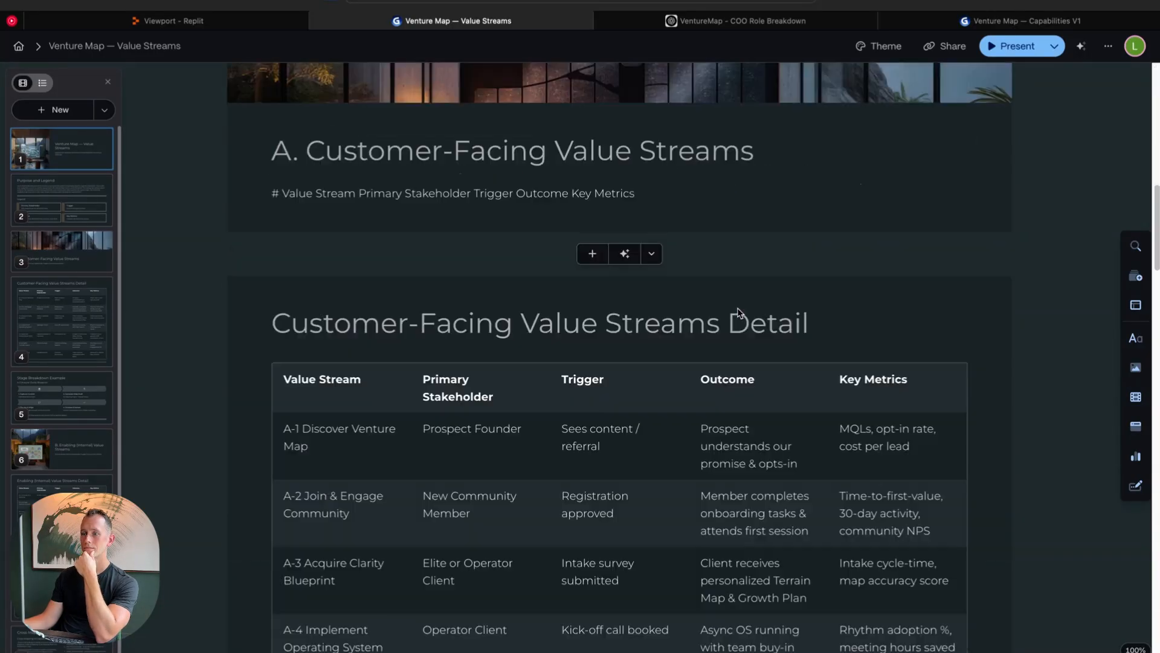
pyautogui.scroll(-20, 738, 308)
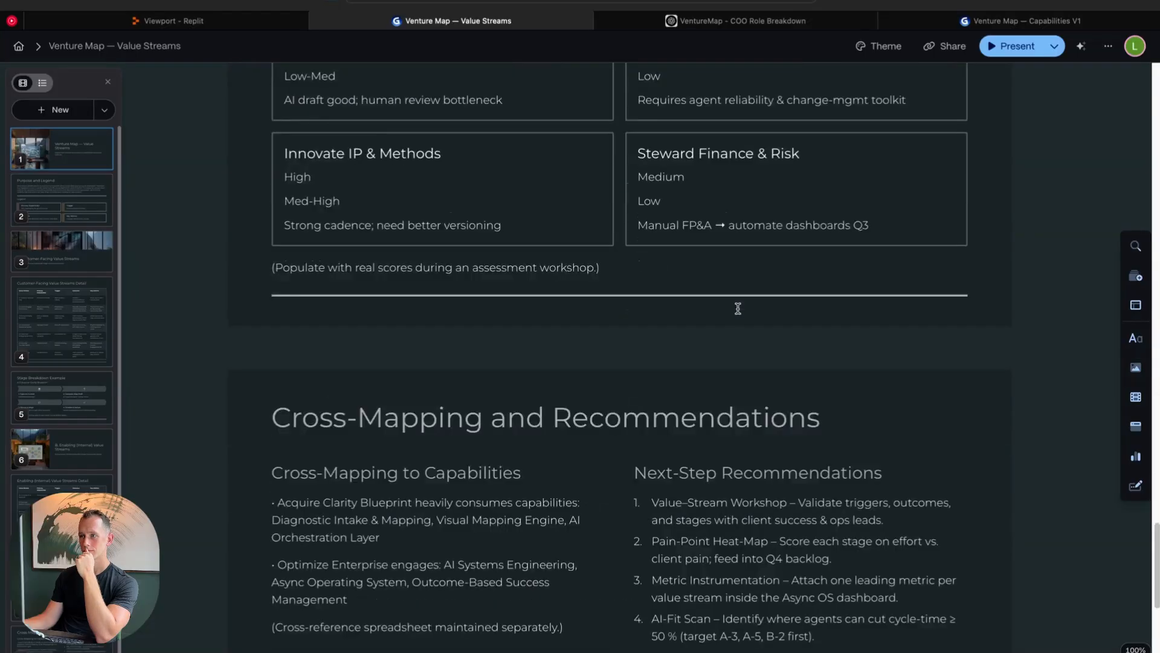
# Copy the Value Streams document's public view link and rename the document "Venture Map — Value Streams V1".
pyautogui.click(944, 46)
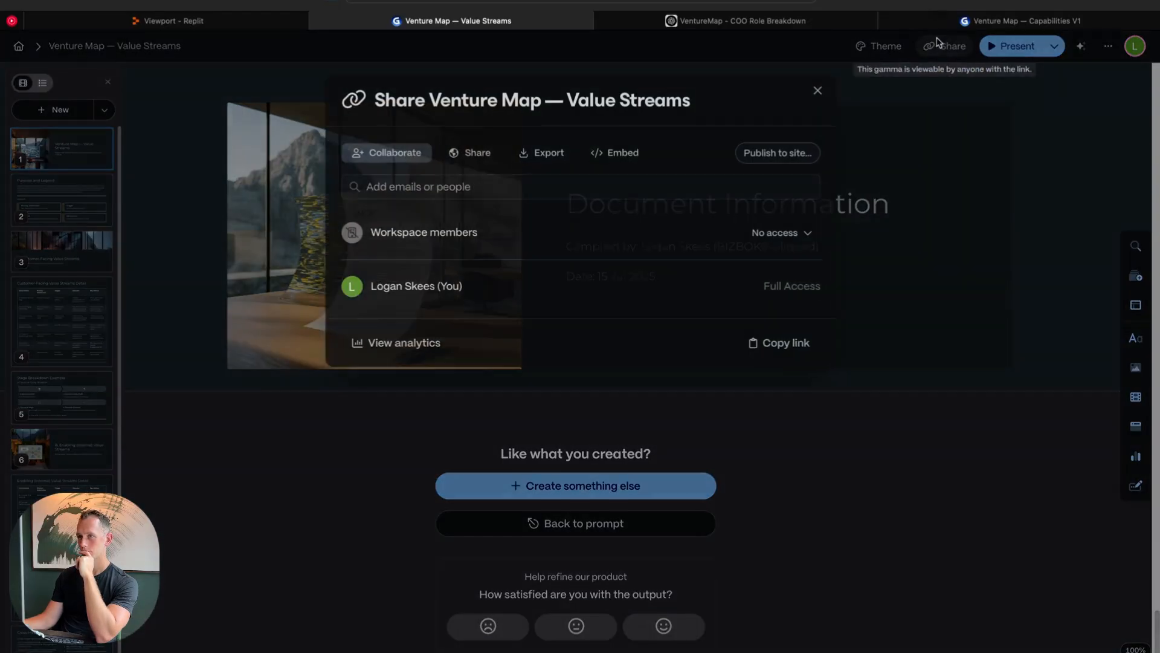
pyautogui.click(472, 150)
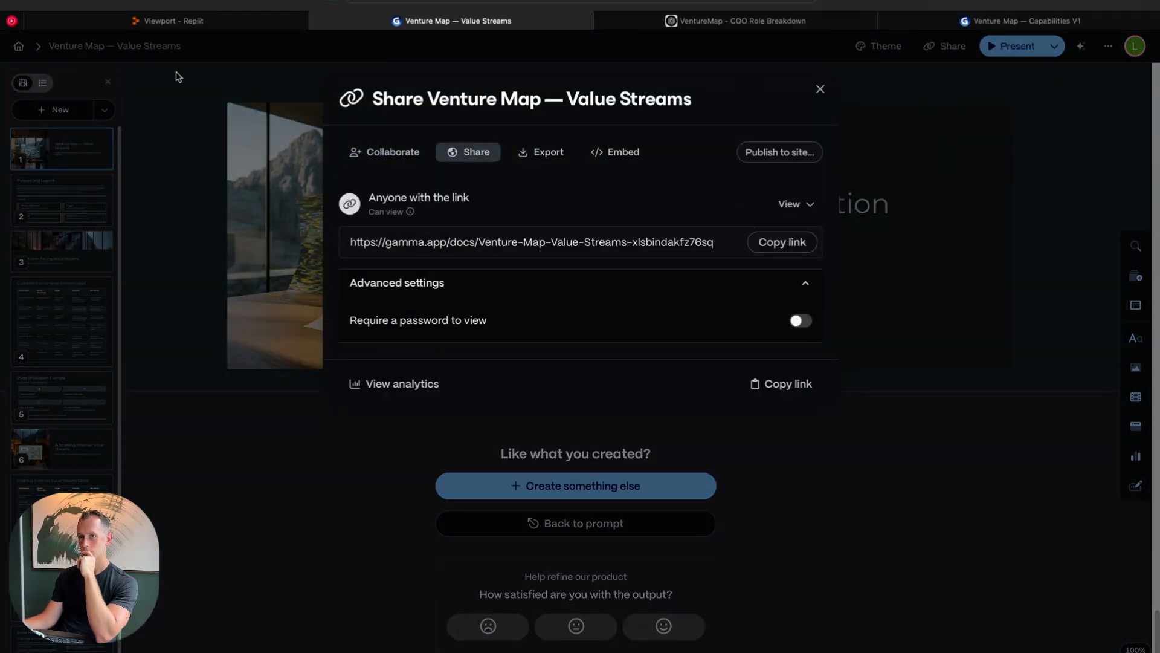
pyautogui.click(777, 240)
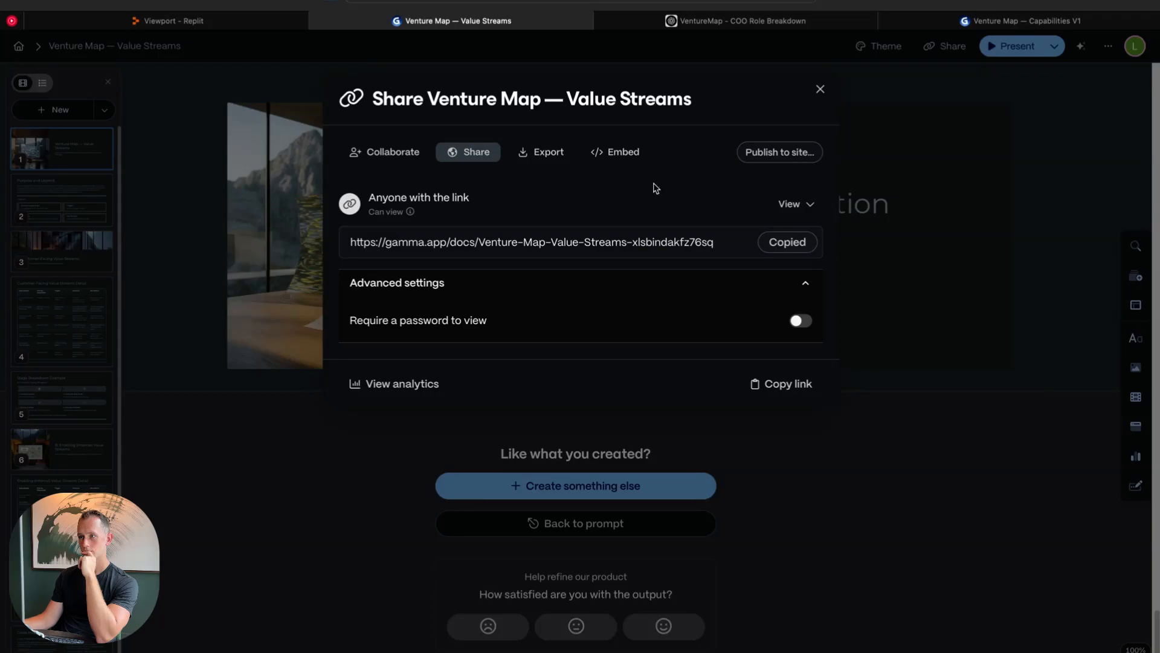
pyautogui.click(194, 49)
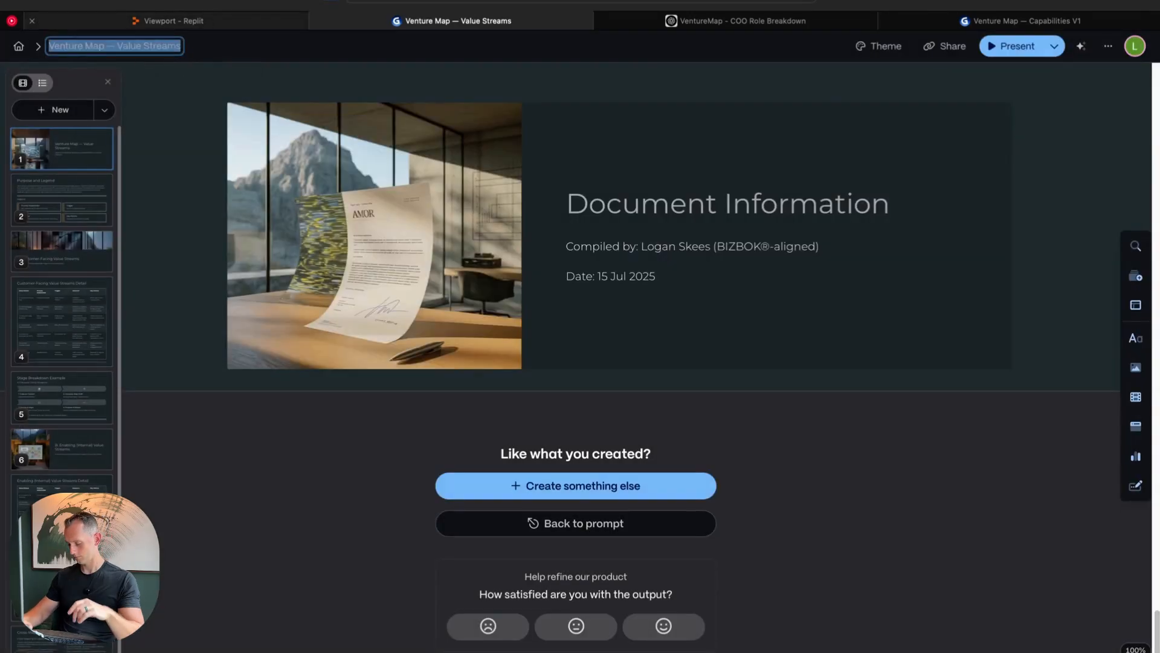
pyautogui.write('V1')
pyautogui.click(240, 554)
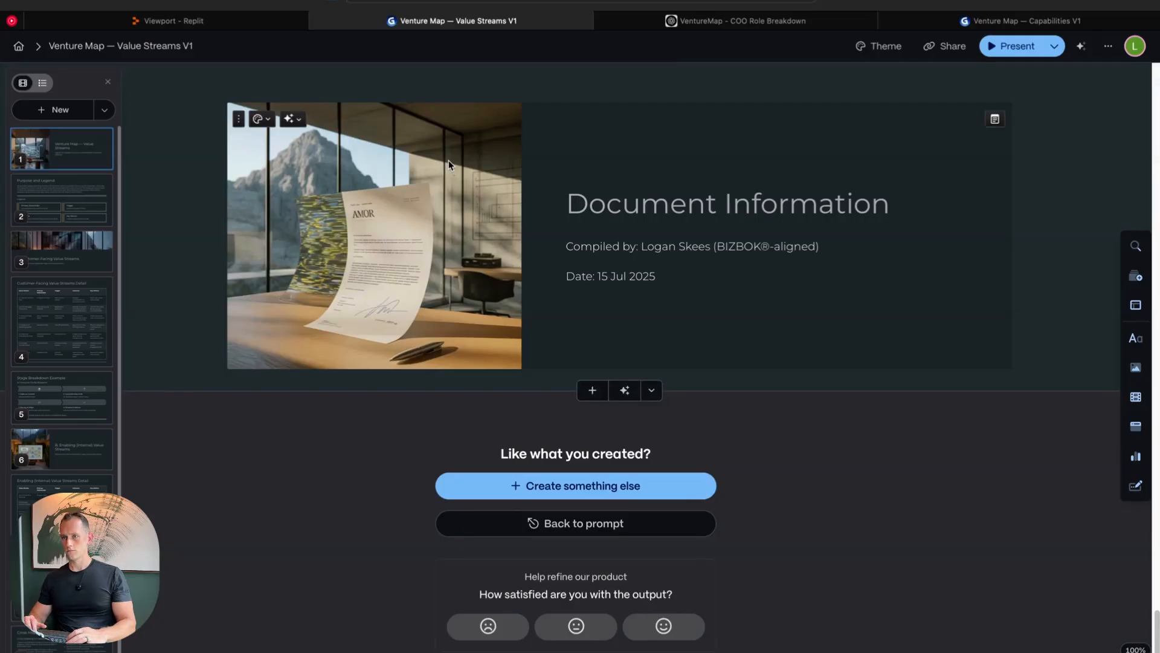
# Switch to the Miro board and link the "Venture Map — Value Streams" card's title to the copied Gamma document URL.
pyautogui.hotkey('ctrl', 'Left')
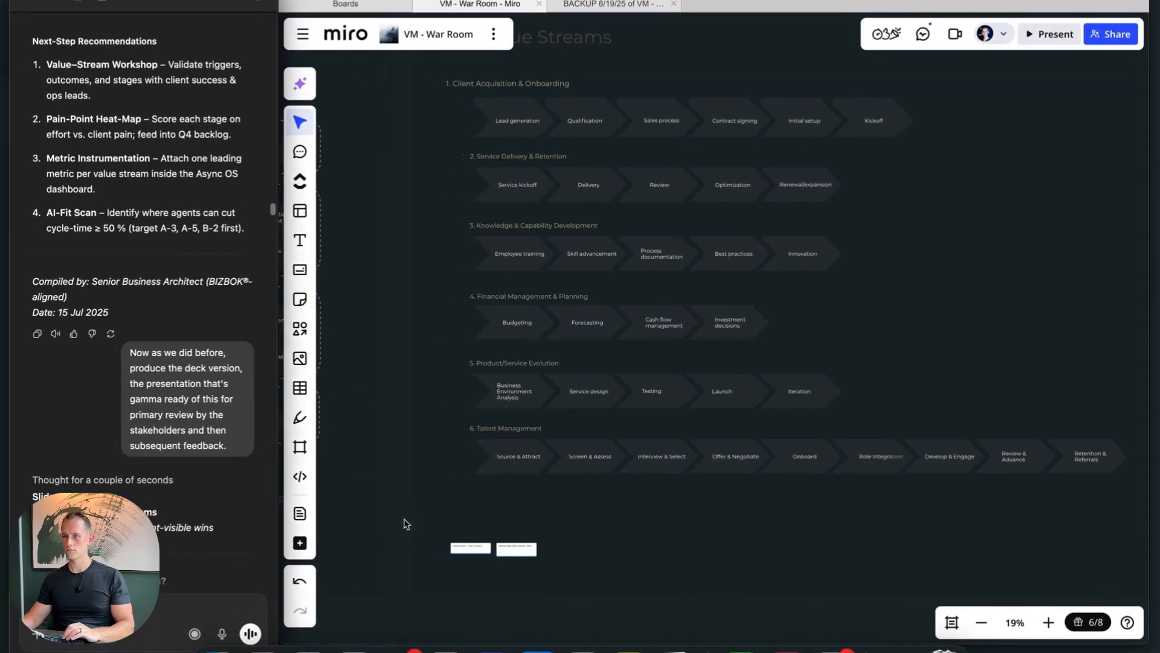
pyautogui.scroll(5, 465, 557)
pyautogui.scroll(-5, 468, 555)
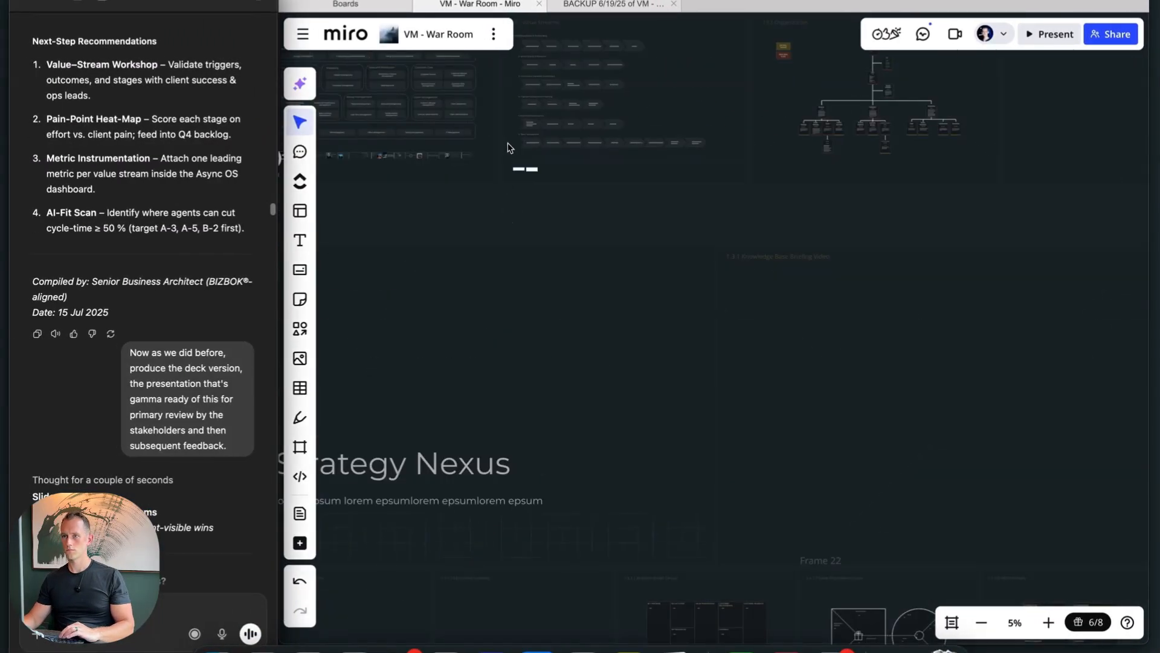
pyautogui.scroll(10, 508, 327)
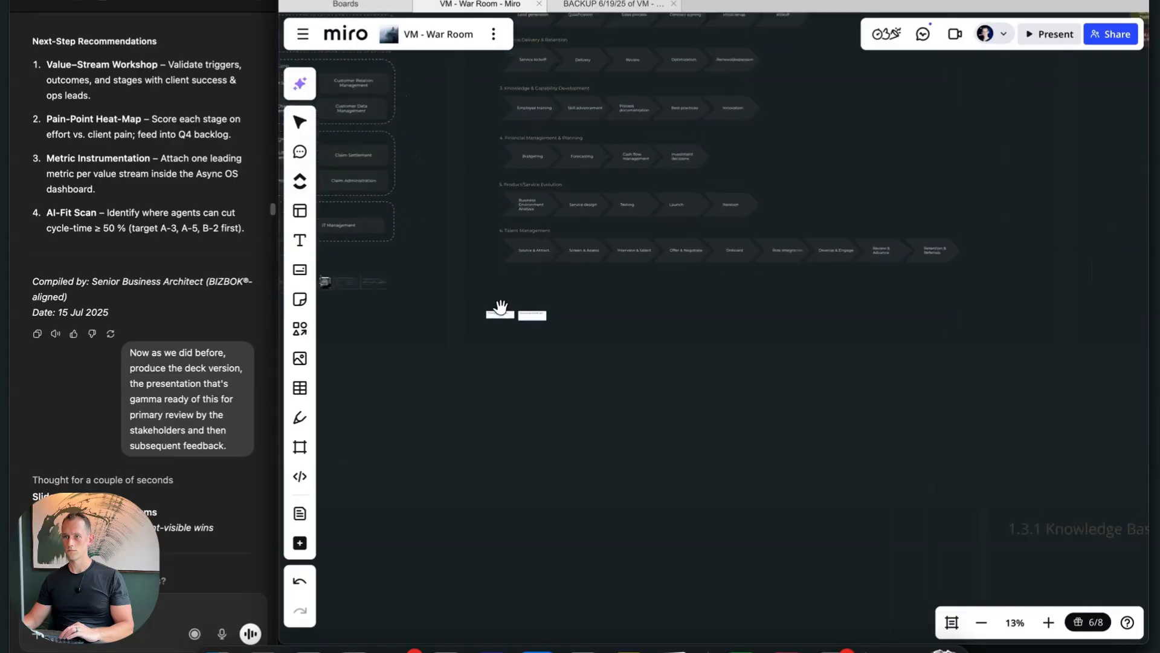
pyautogui.click(548, 337)
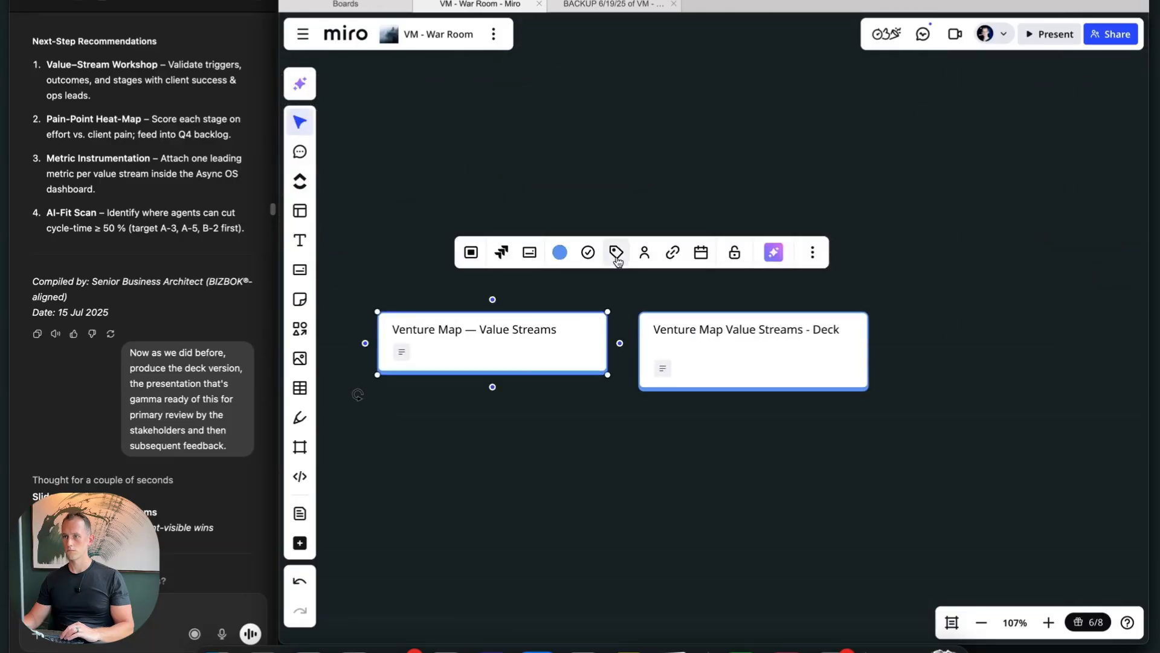
pyautogui.click(671, 252)
pyautogui.hotkey('ctrl', 'v')
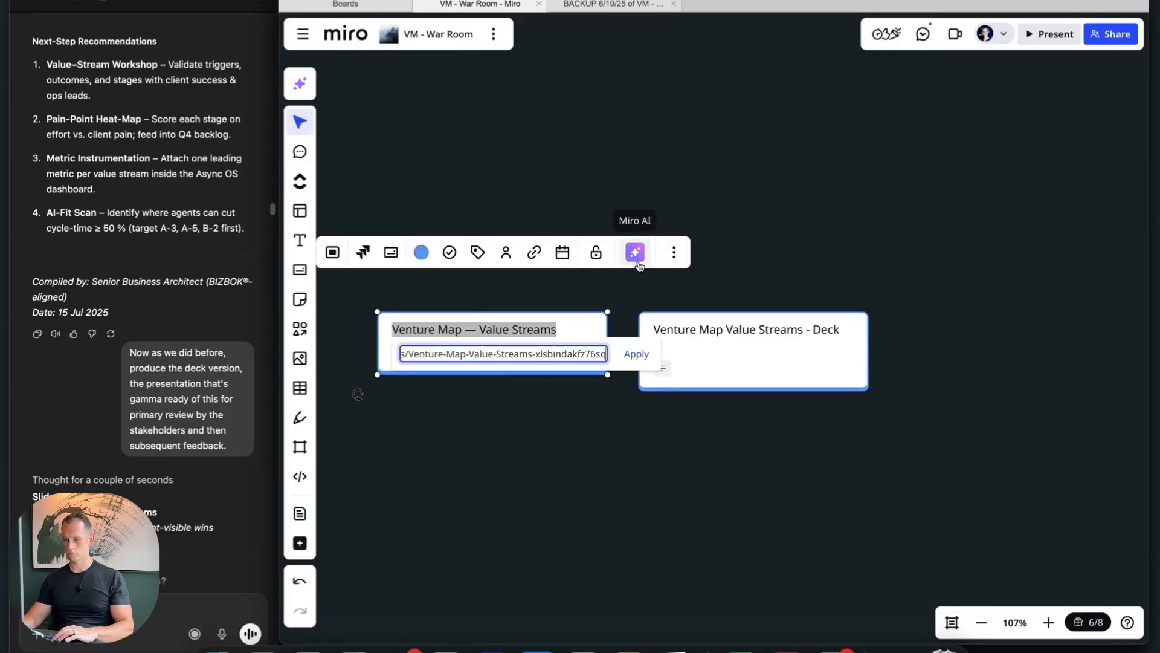
pyautogui.press('Return')
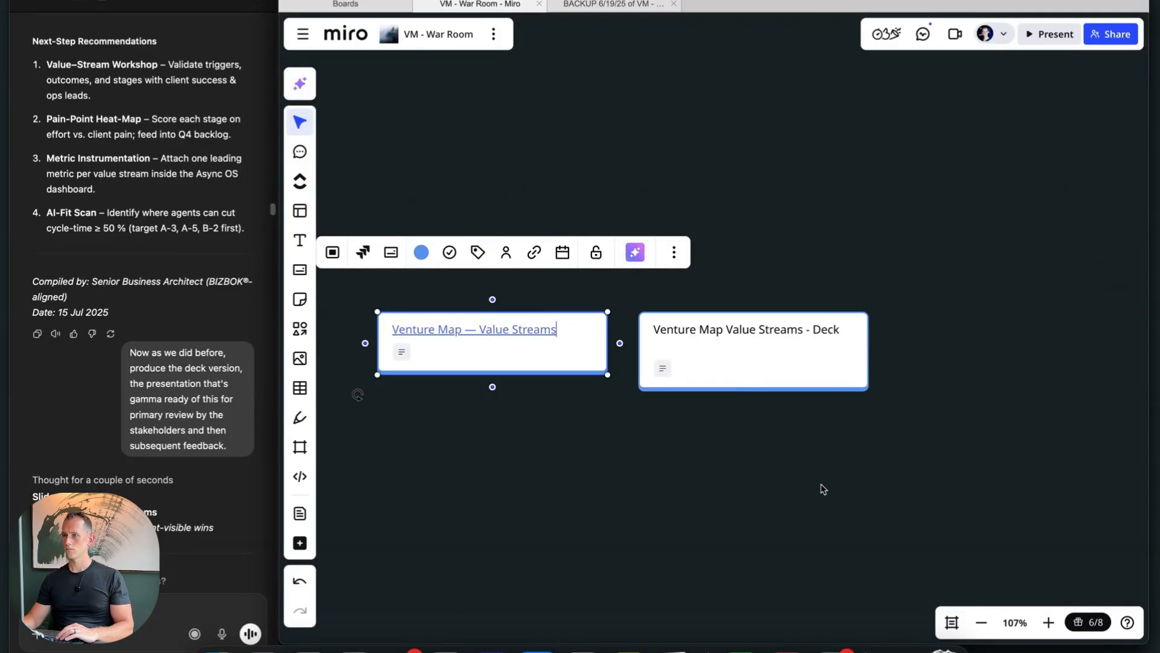
# Review the slide text in the "Venture Map Value Streams - Deck" card and copy the matching 12-slide deck response from ChatGPT.
pyautogui.click(756, 354)
pyautogui.click(582, 252)
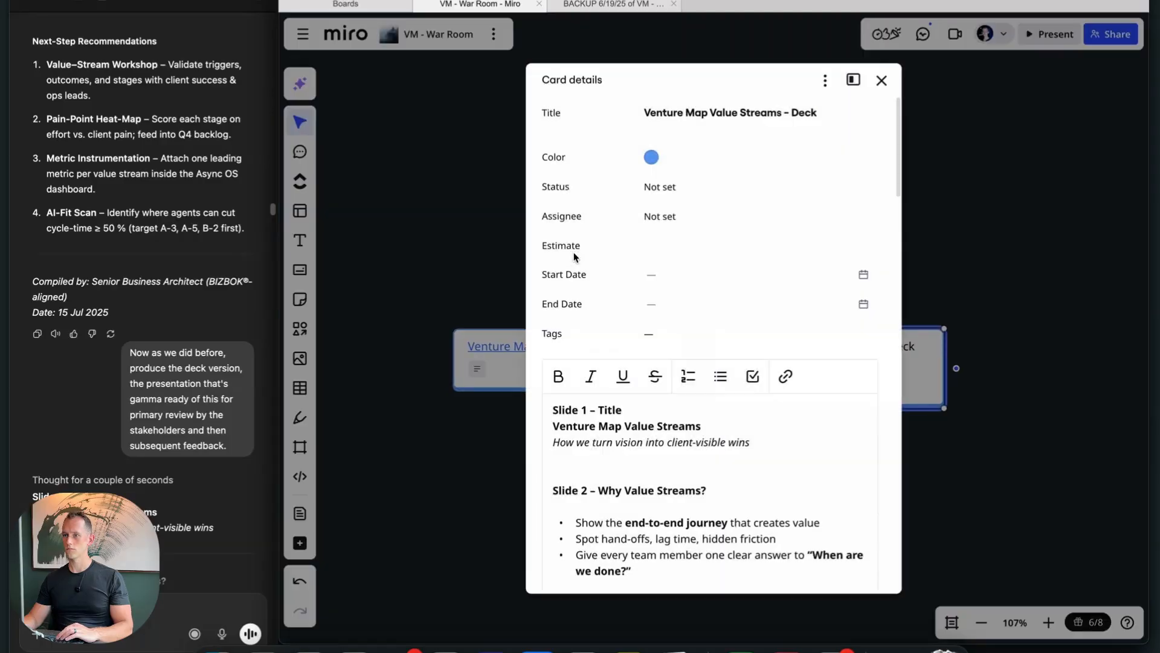
pyautogui.scroll(-5, 755, 497)
pyautogui.scroll(-10, 755, 497)
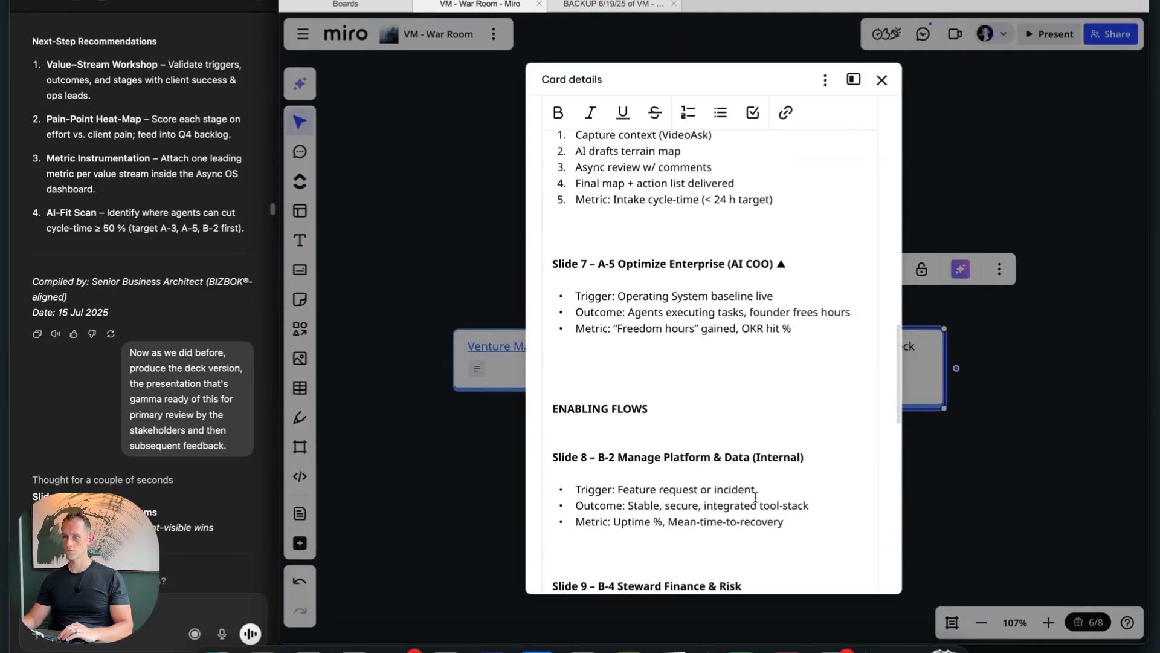
pyautogui.scroll(-10, 756, 497)
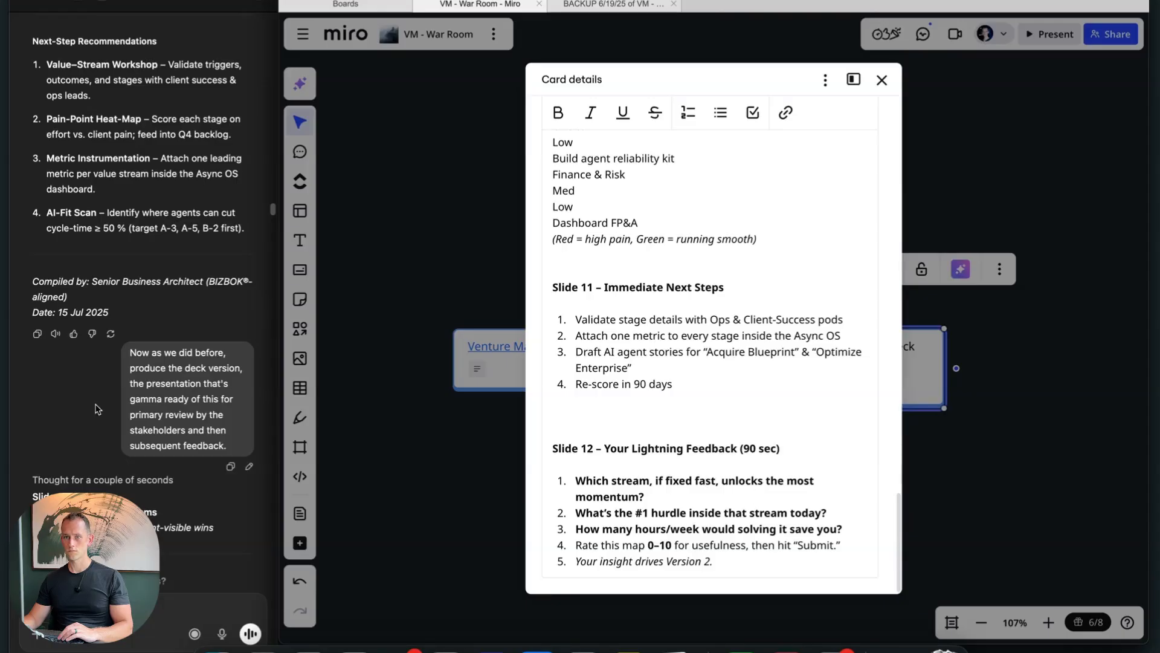
pyautogui.scroll(-8, 181, 447)
pyautogui.scroll(-20, 180, 448)
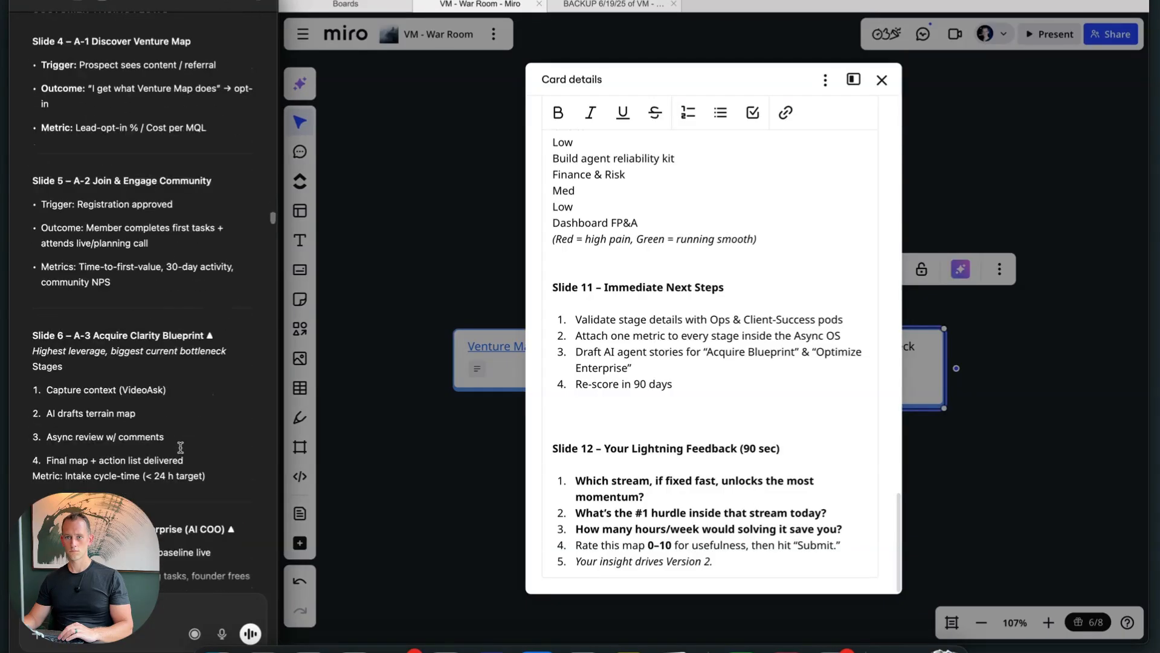
pyautogui.scroll(-3, 104, 466)
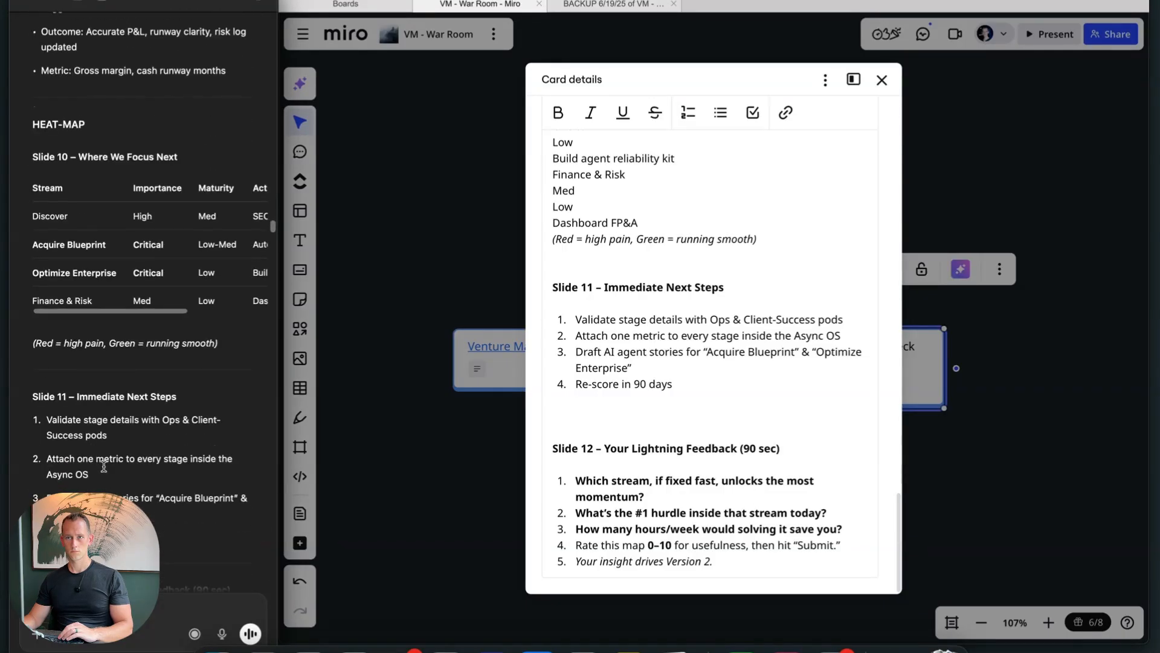
pyautogui.scroll(-5, 120, 323)
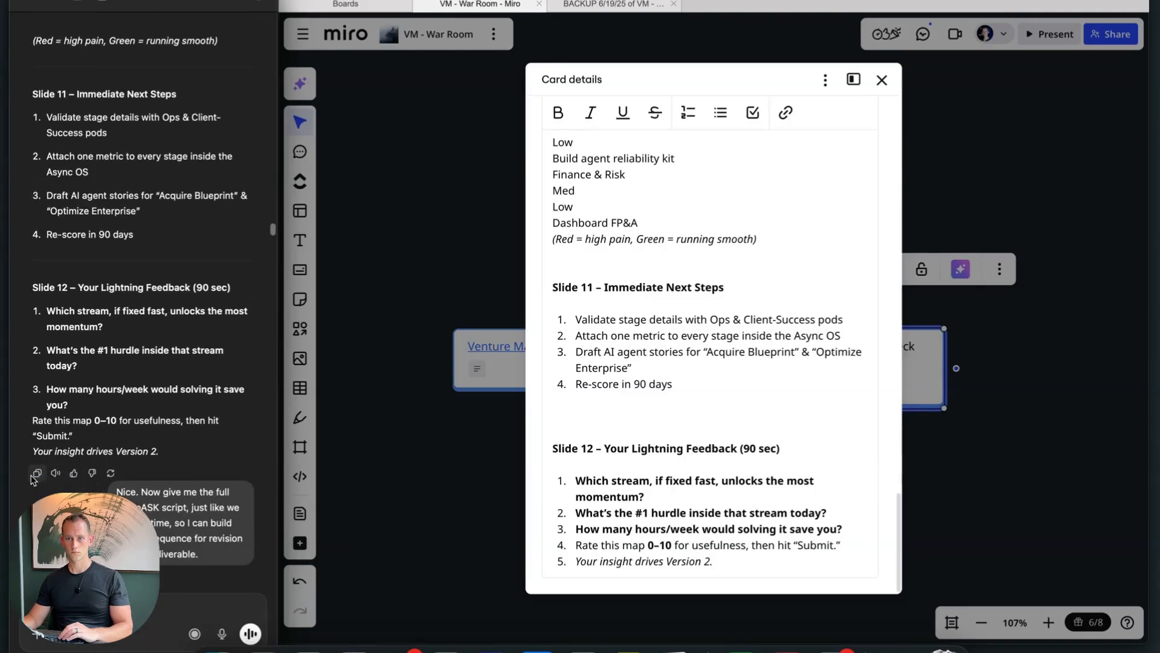
pyautogui.click(37, 473)
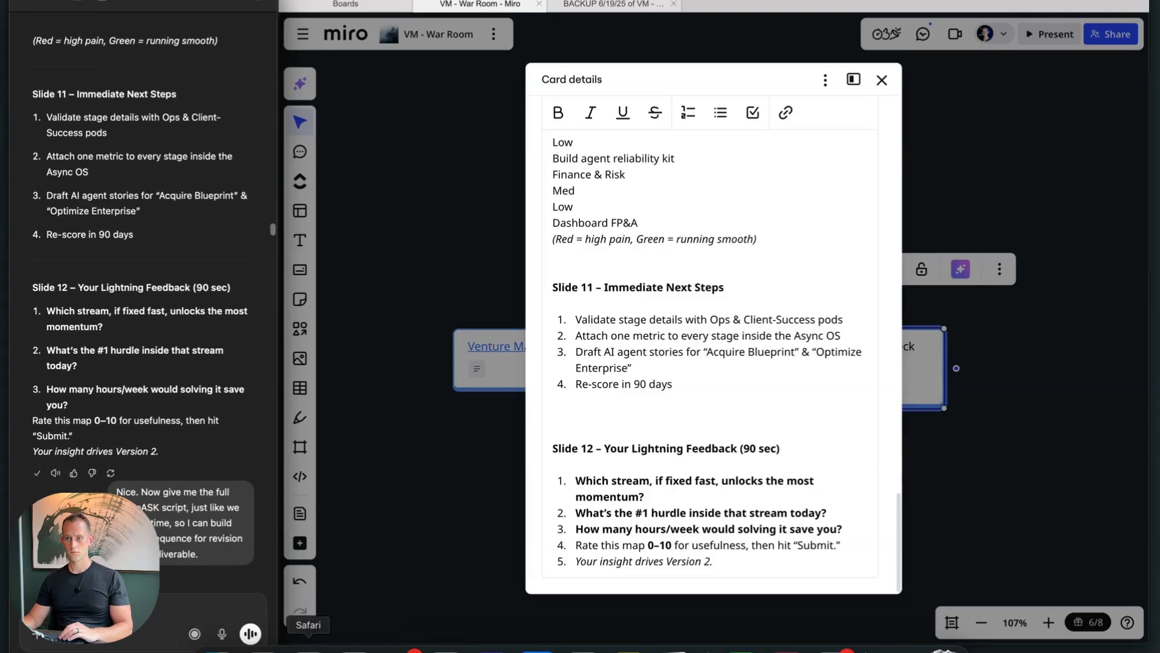
# Switch to the Viewport app in Replit, start a new viewport and paste the copied deck text as its presentation content.
pyautogui.click(309, 648)
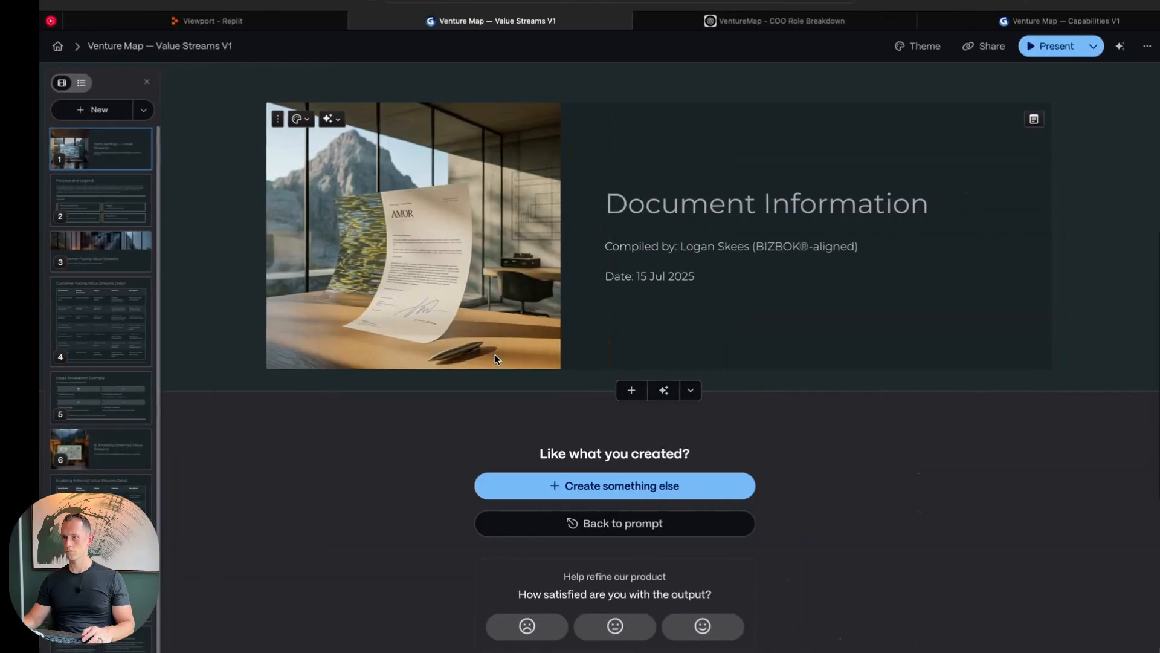
pyautogui.click(171, 20)
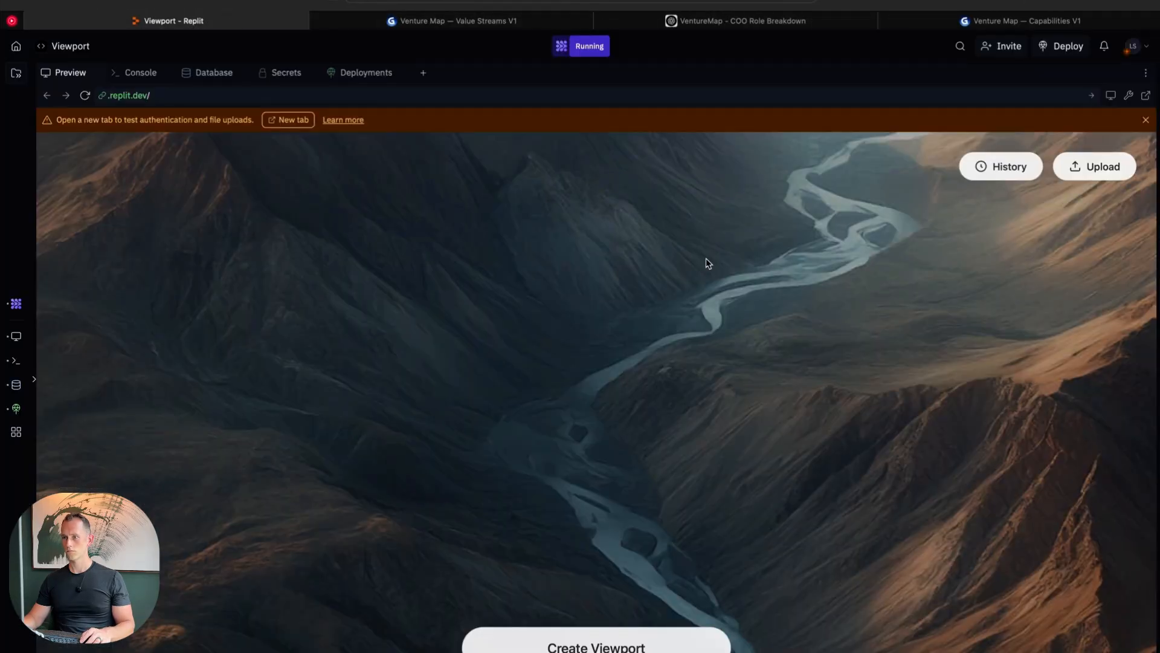
pyautogui.click(649, 648)
pyautogui.click(549, 427)
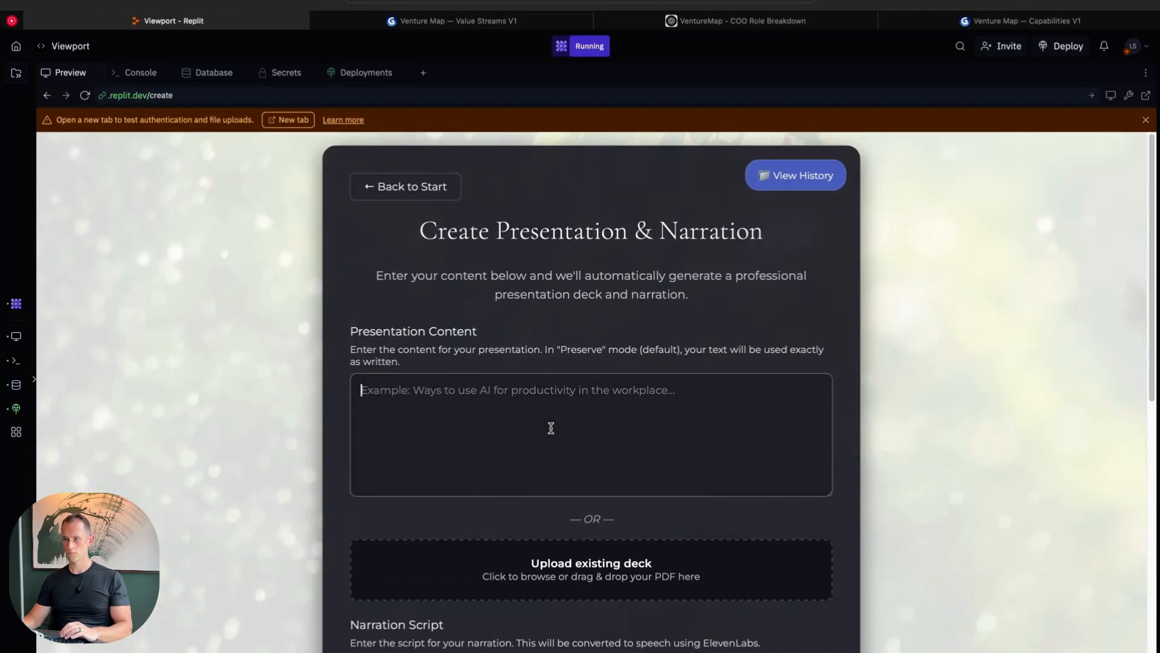
pyautogui.hotkey('ctrl', 'v')
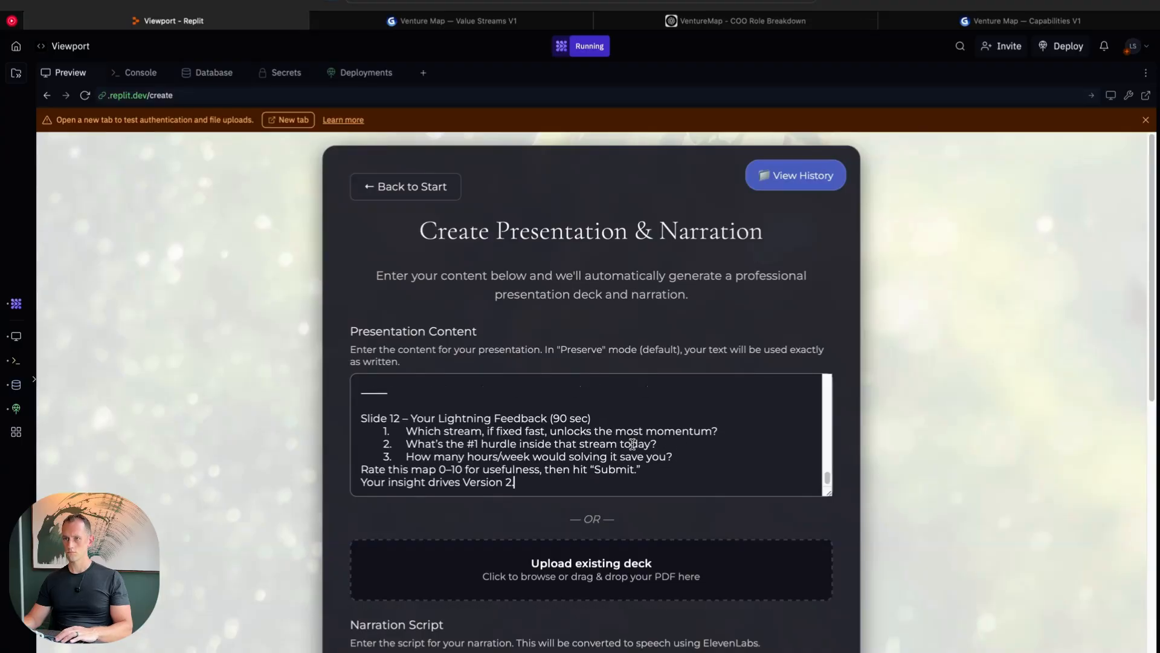
# Paste the same deck text as the narration script and choose the "Mark - ConvoAI" voice.
pyautogui.scroll(-6, 633, 444)
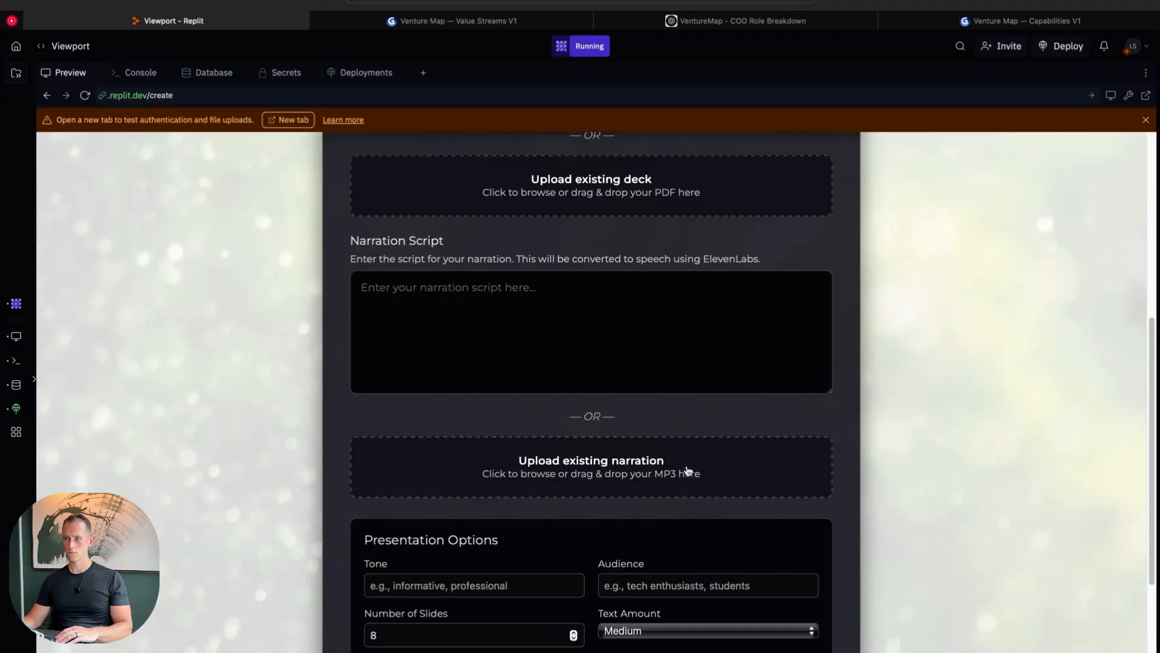
pyautogui.click(545, 340)
pyautogui.hotkey('ctrl', 'v')
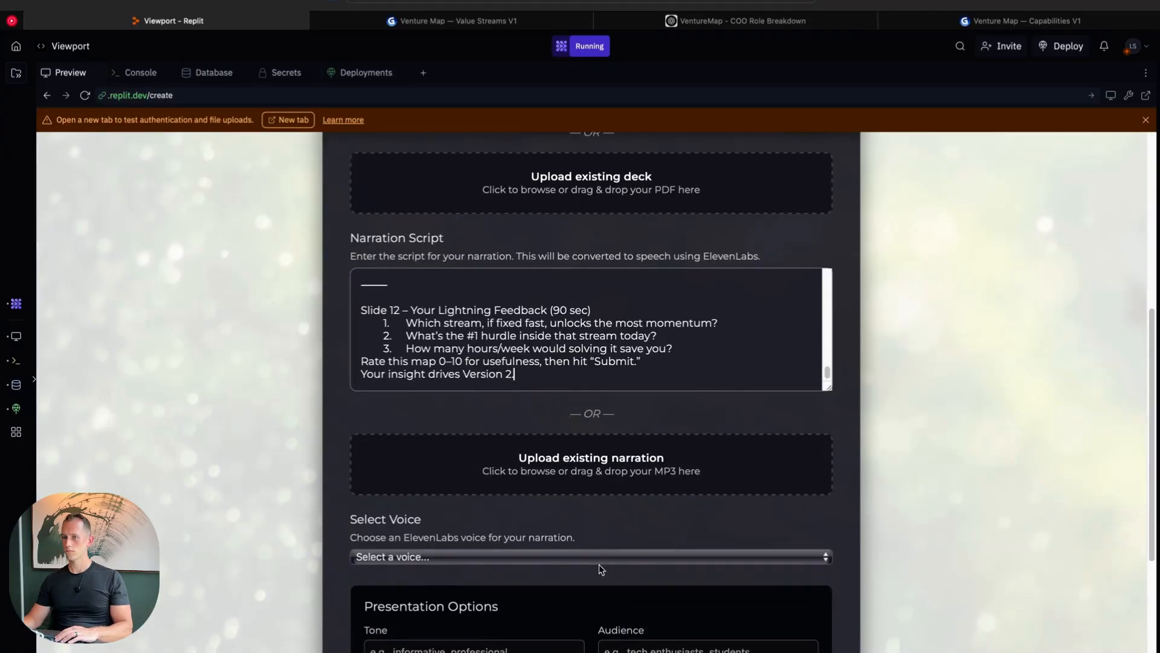
pyautogui.click(600, 564)
pyautogui.scroll(-5, 562, 605)
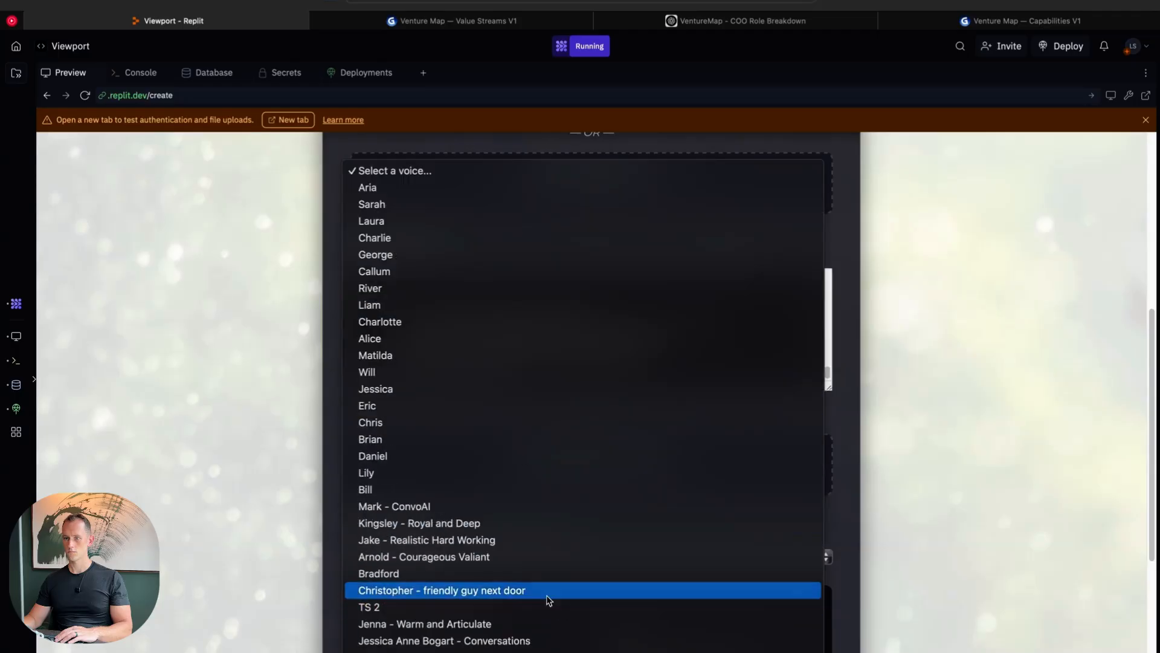
pyautogui.click(504, 508)
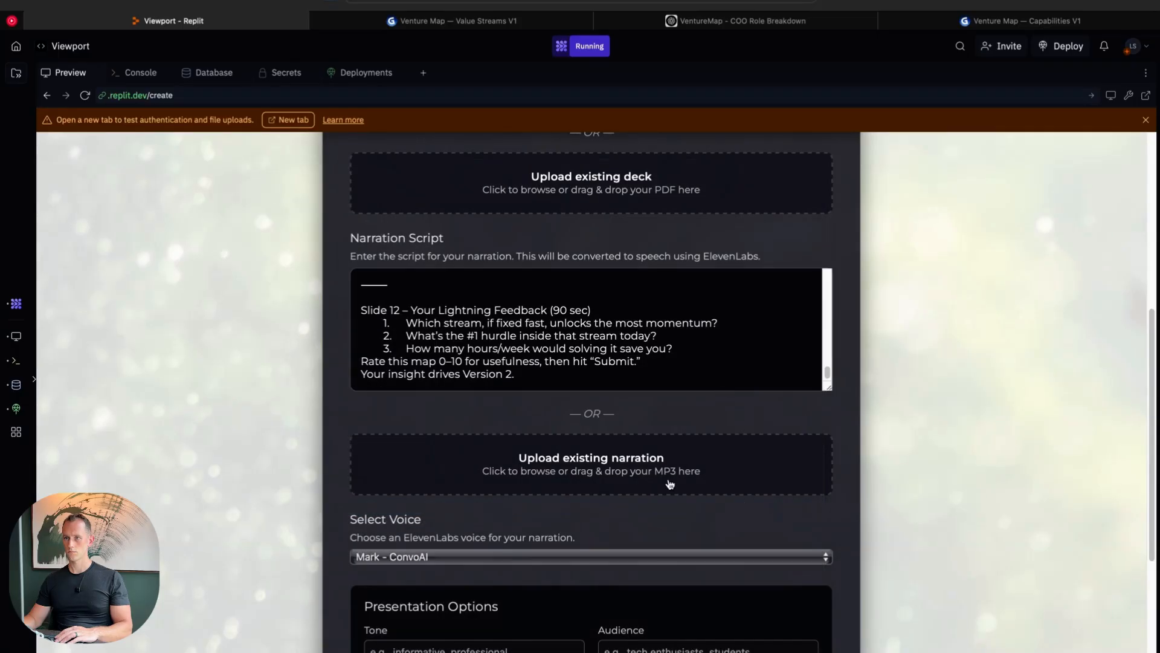
# Copy the custom art style text from the Capabilities V1 title image in Gamma into Viewport's additional instructions.
pyautogui.scroll(-5, 387, 448)
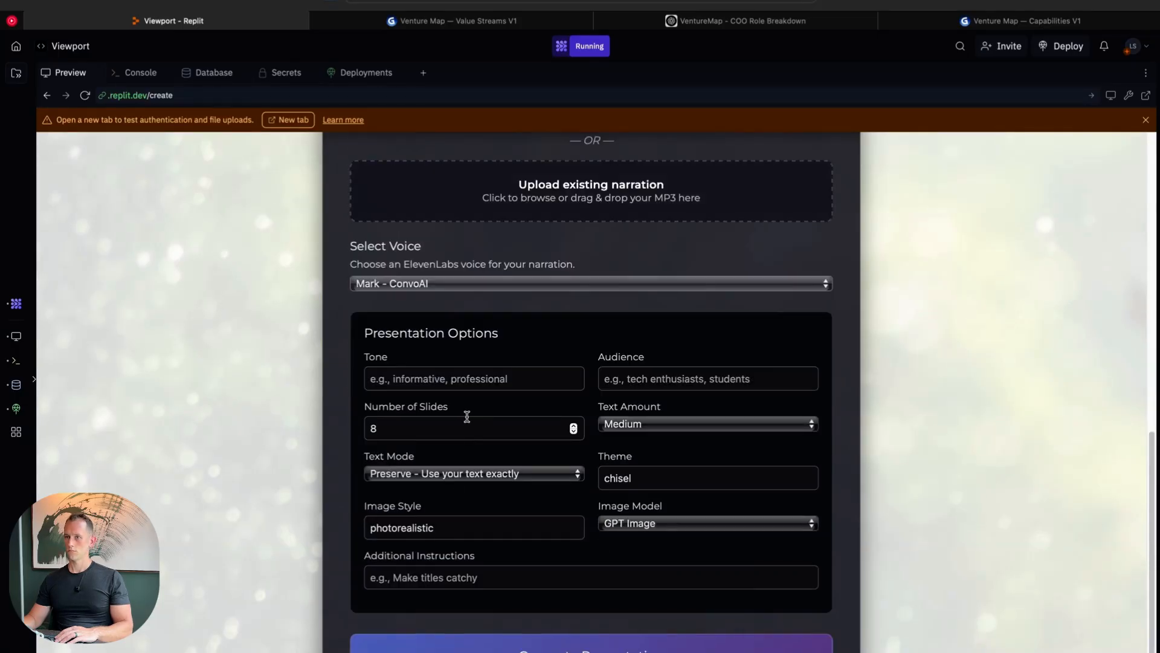
pyautogui.scroll(10, 467, 418)
pyautogui.scroll(-7, 468, 418)
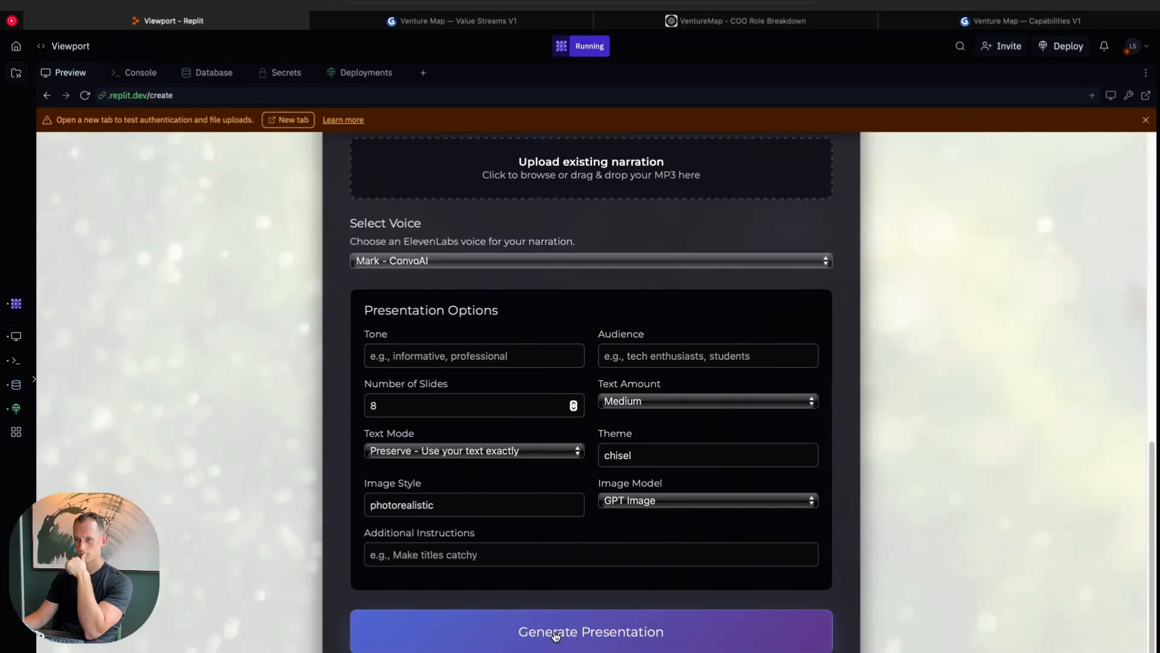
pyautogui.click(935, 22)
pyautogui.scroll(-2, 873, 469)
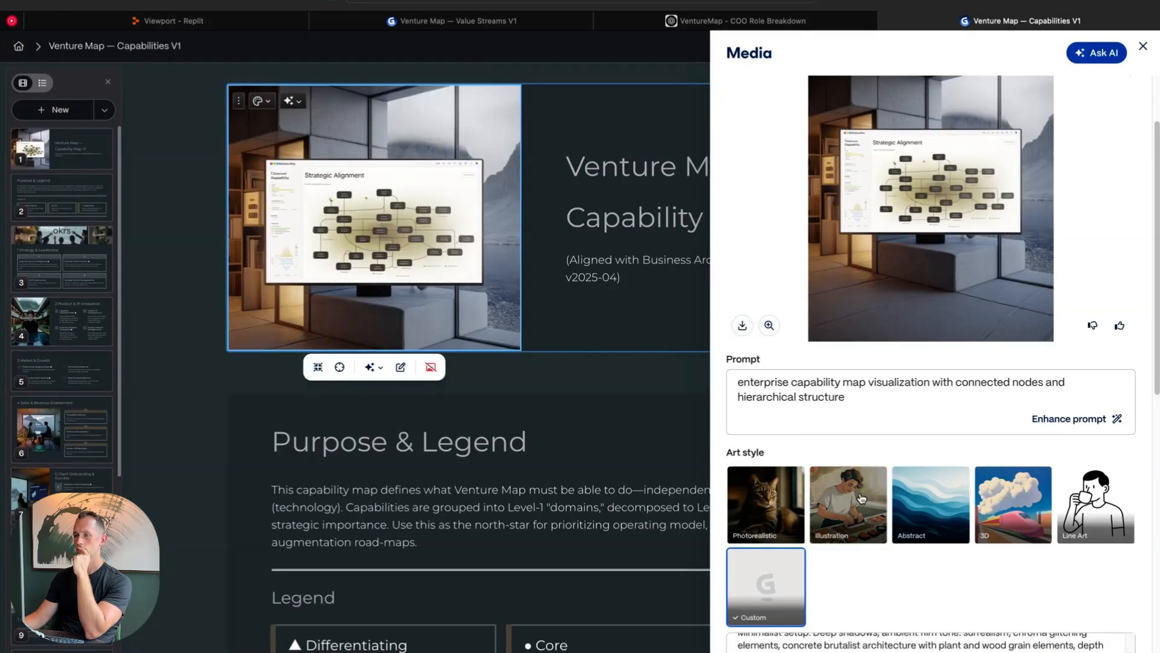
pyautogui.hotkey('ctrl', 'a')
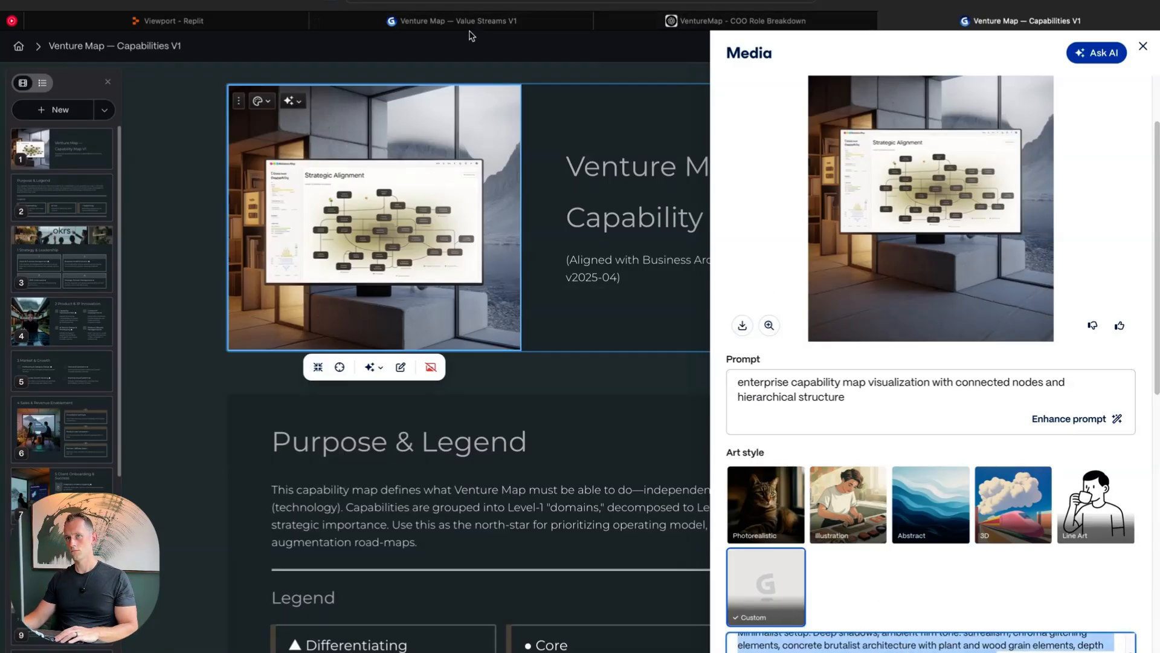
pyautogui.click(238, 22)
pyautogui.click(544, 562)
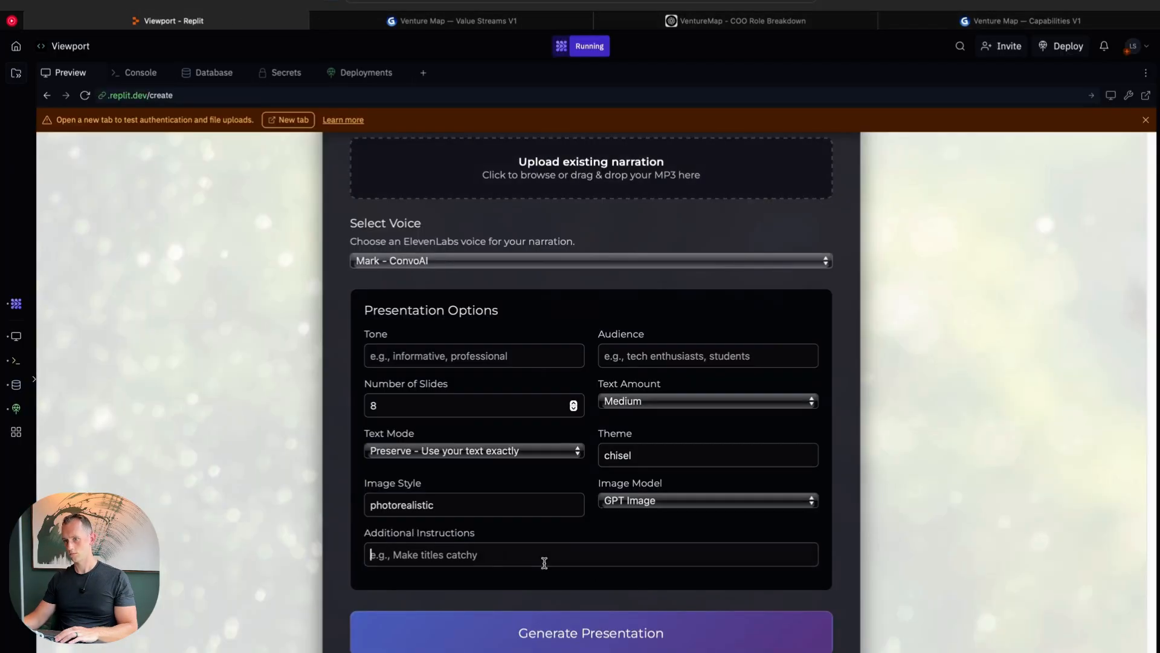
pyautogui.hotkey('ctrl', 'v')
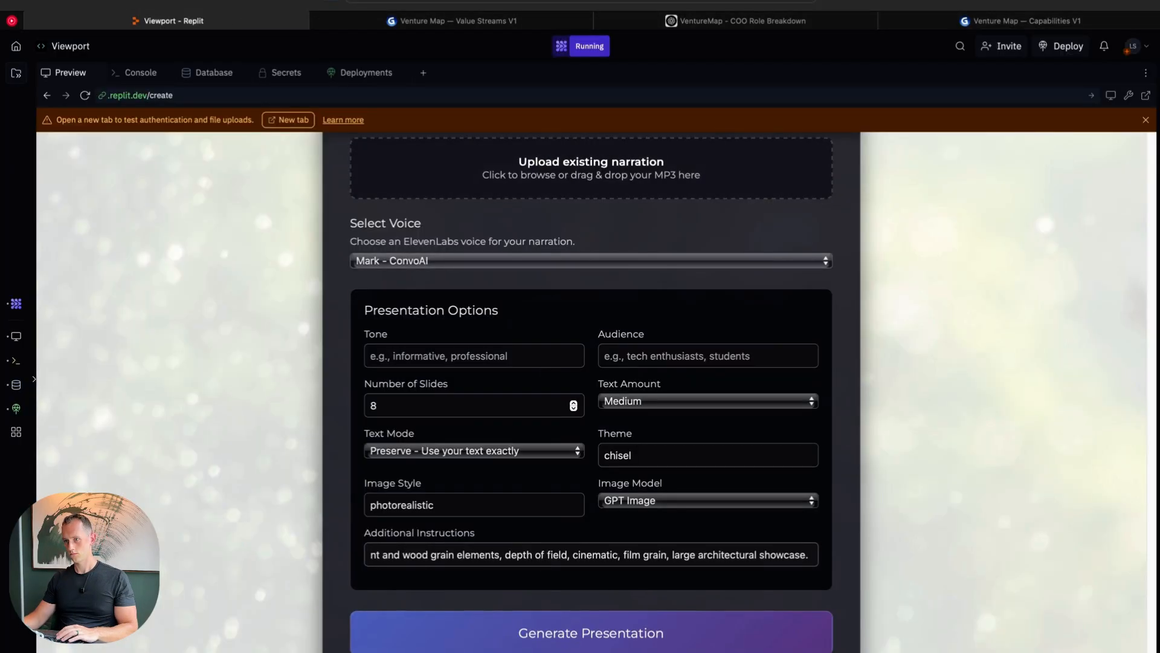
# Generate the presentation, dismiss the notice about testing authentication and file uploads, and lower the system volume.
pyautogui.click(636, 631)
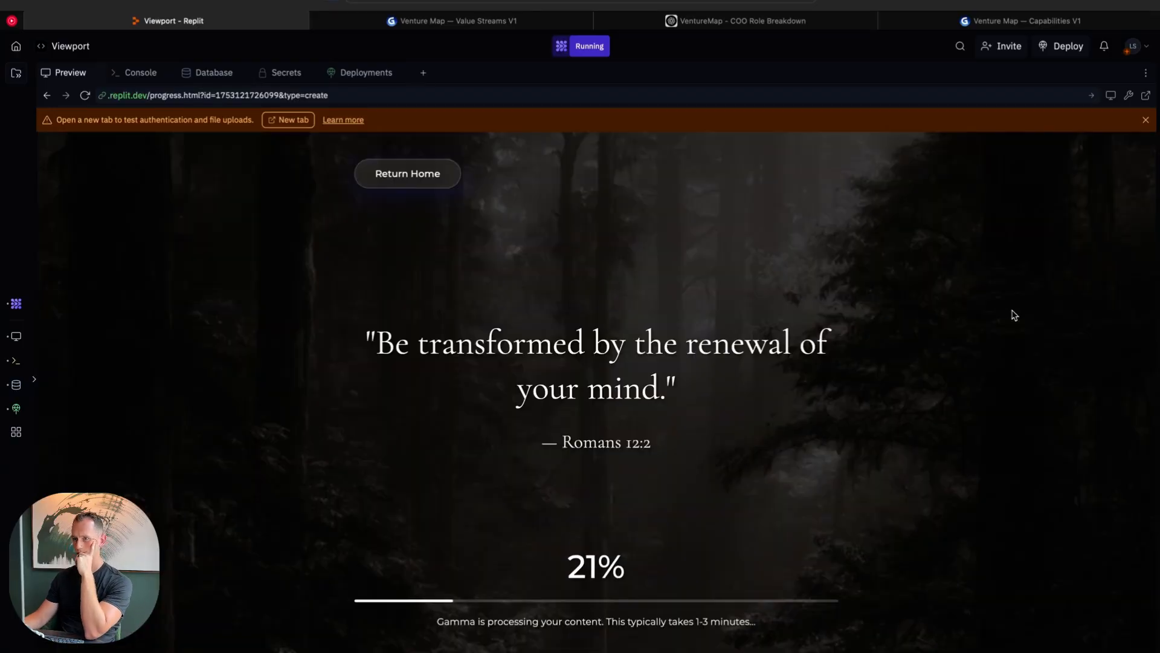
pyautogui.click(1144, 122)
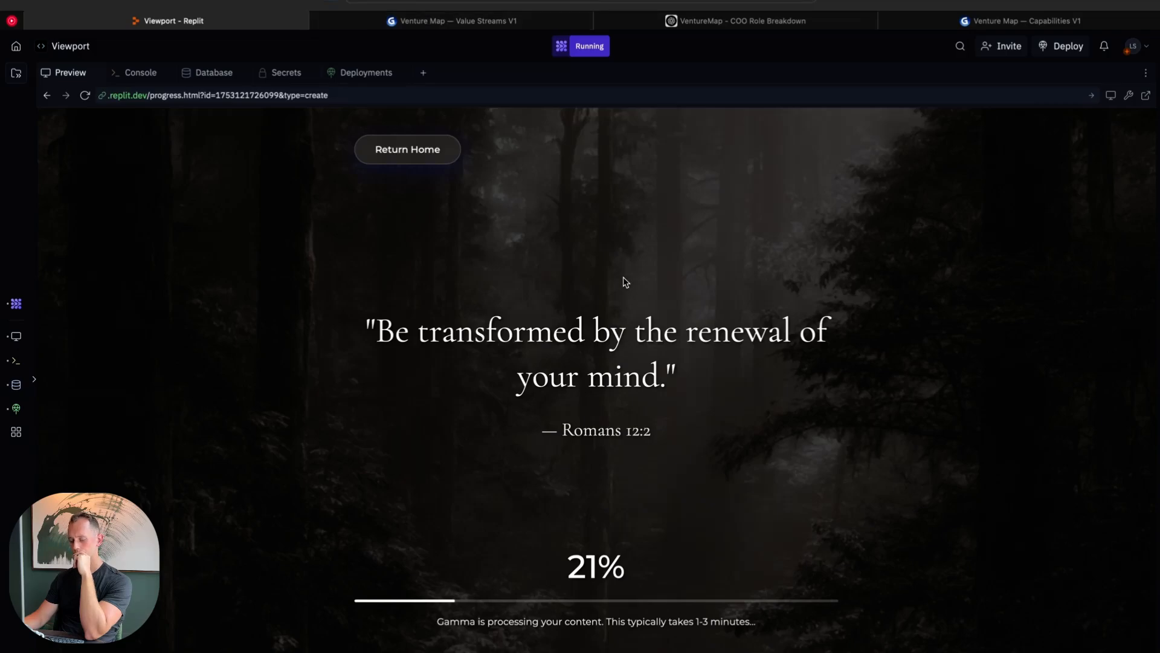
pyautogui.press('XF86AudioLowerVolume')
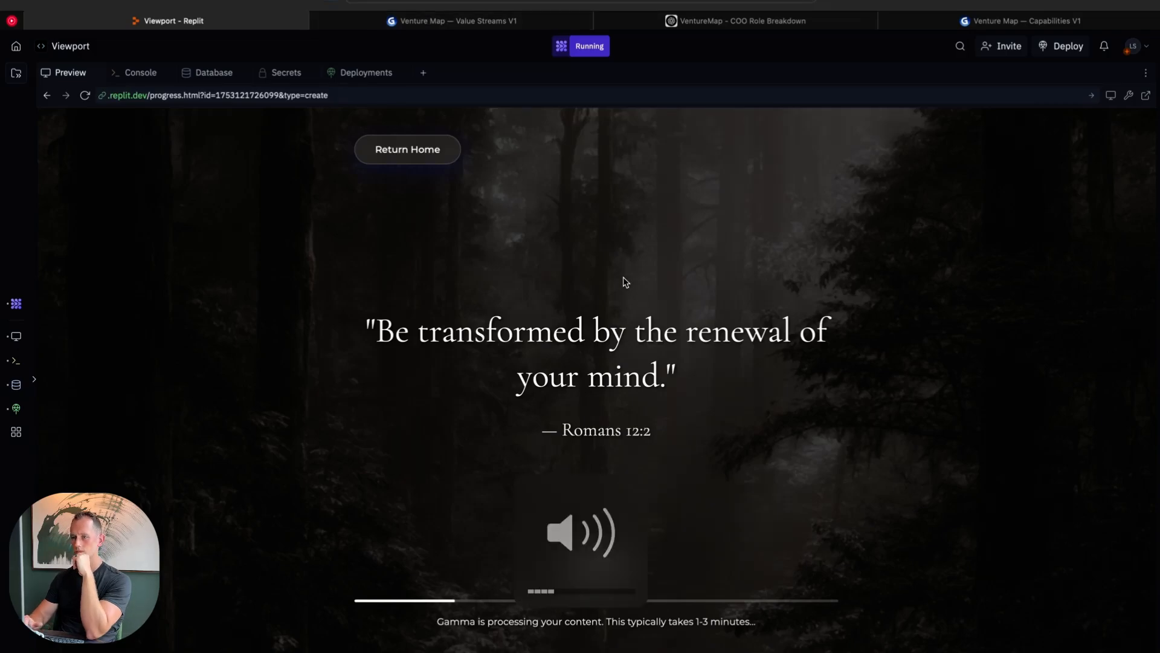